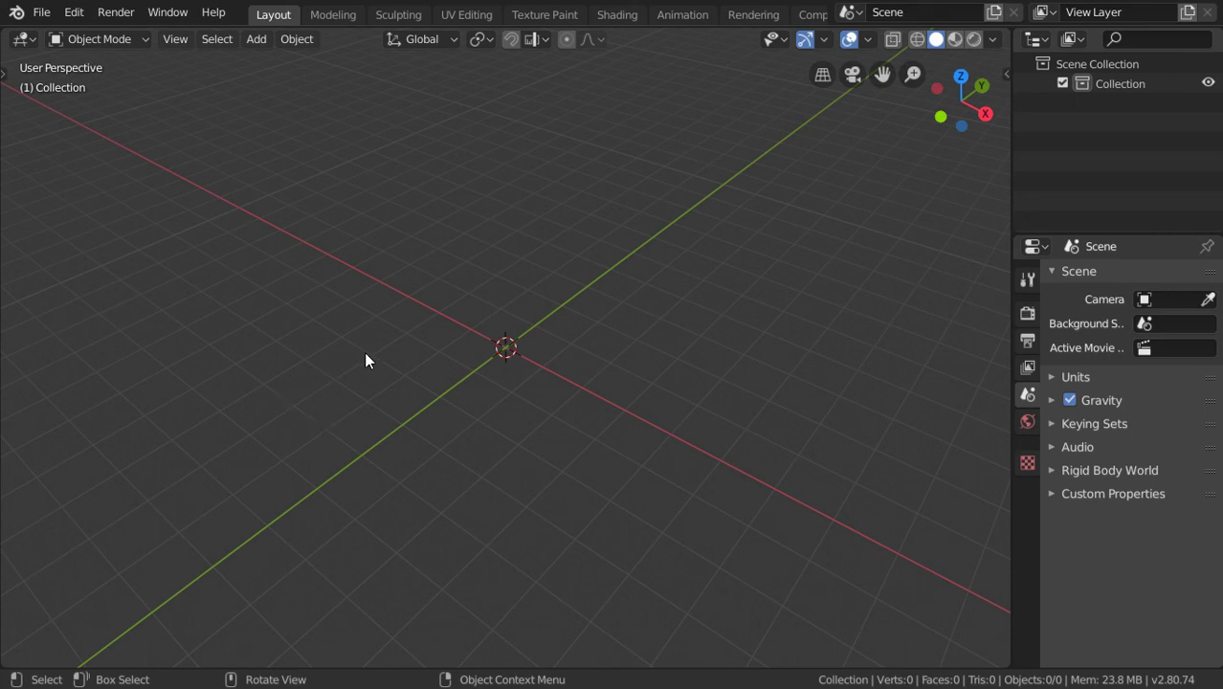
Step: Add a UV sphere (32 segments, 16 rings, 1 m radius) and enter Edit Mode
mouse_move(365, 323)
middle_down()
mouse_move(528, 282)
mouse_move(614, 288)
middle_up()
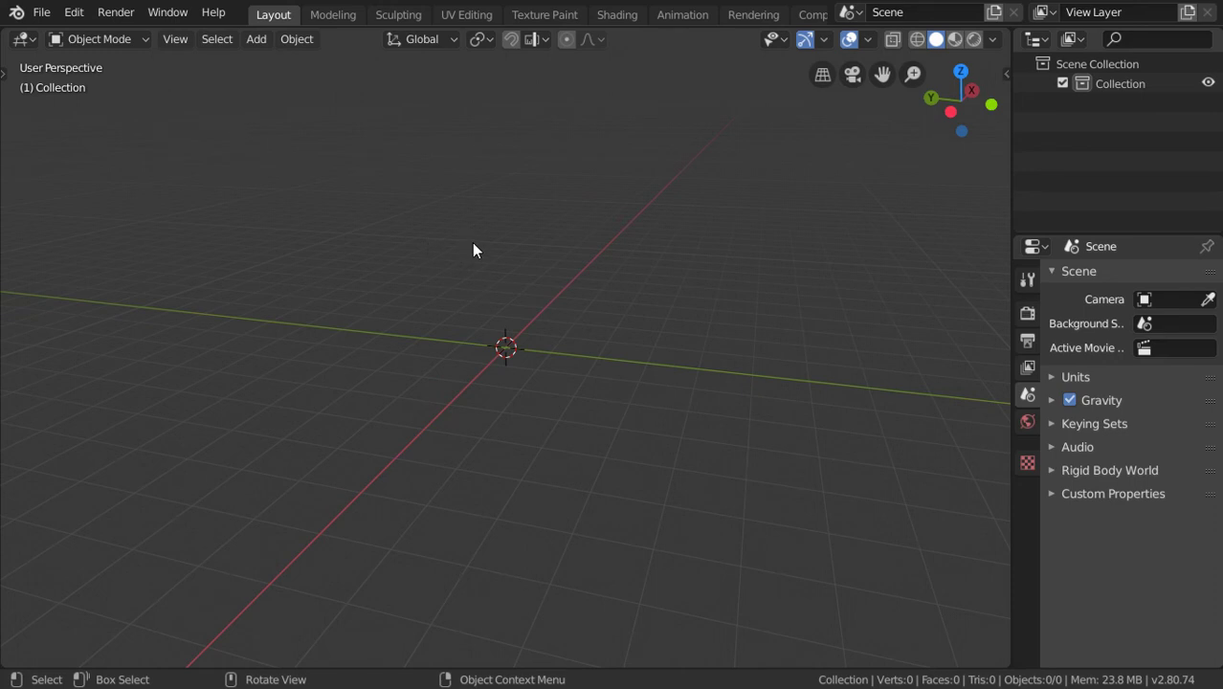
mouse_move(472, 243)
middle_down()
mouse_move(566, 315)
mouse_move(541, 303)
middle_up()
scroll(541, 302, up, 1)
scroll(541, 303, up, 2)
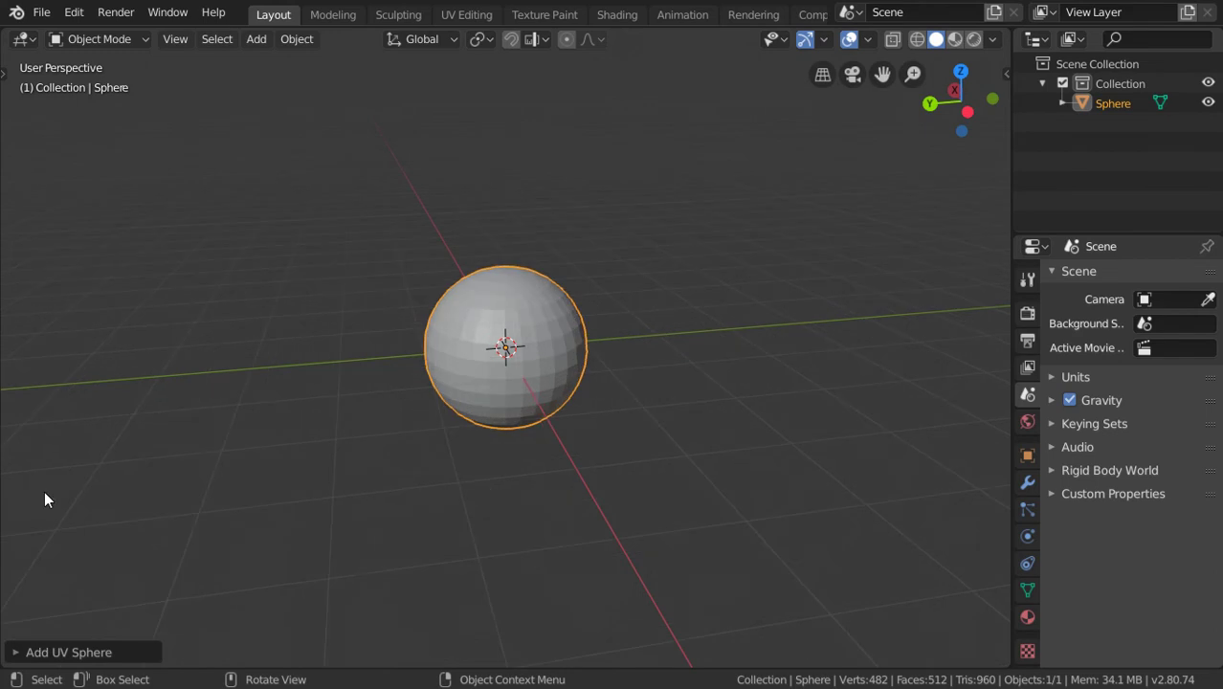
click(87, 655)
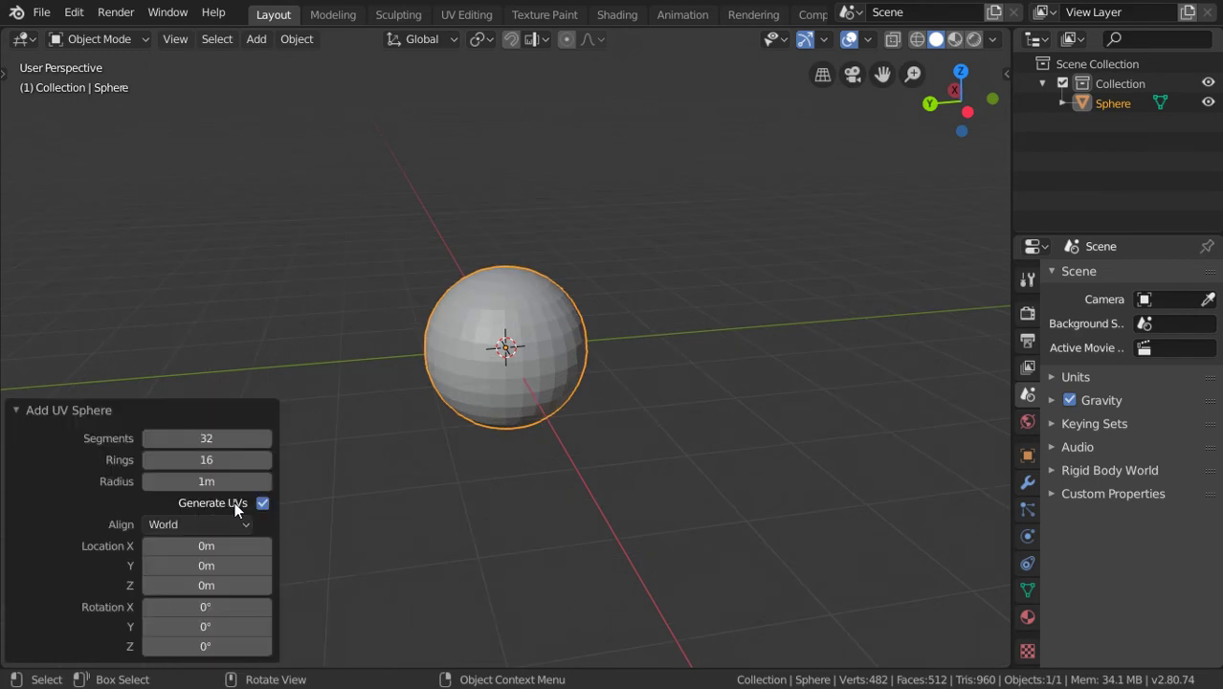
key(Tab)
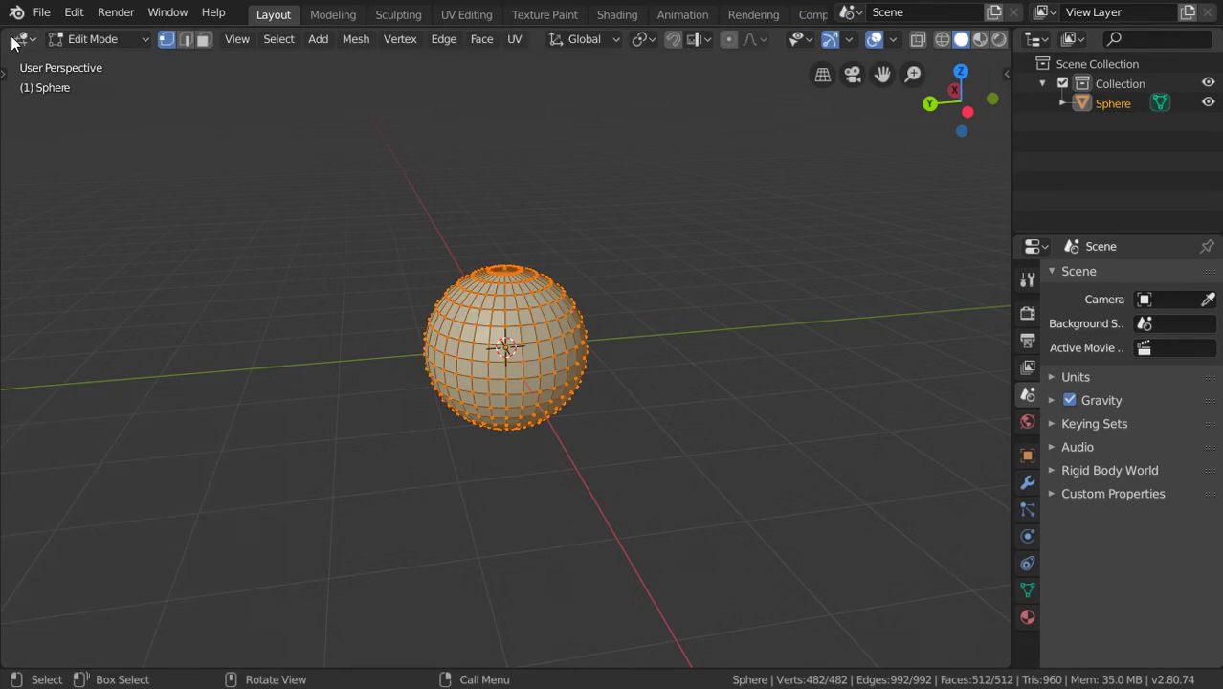
click(21, 40)
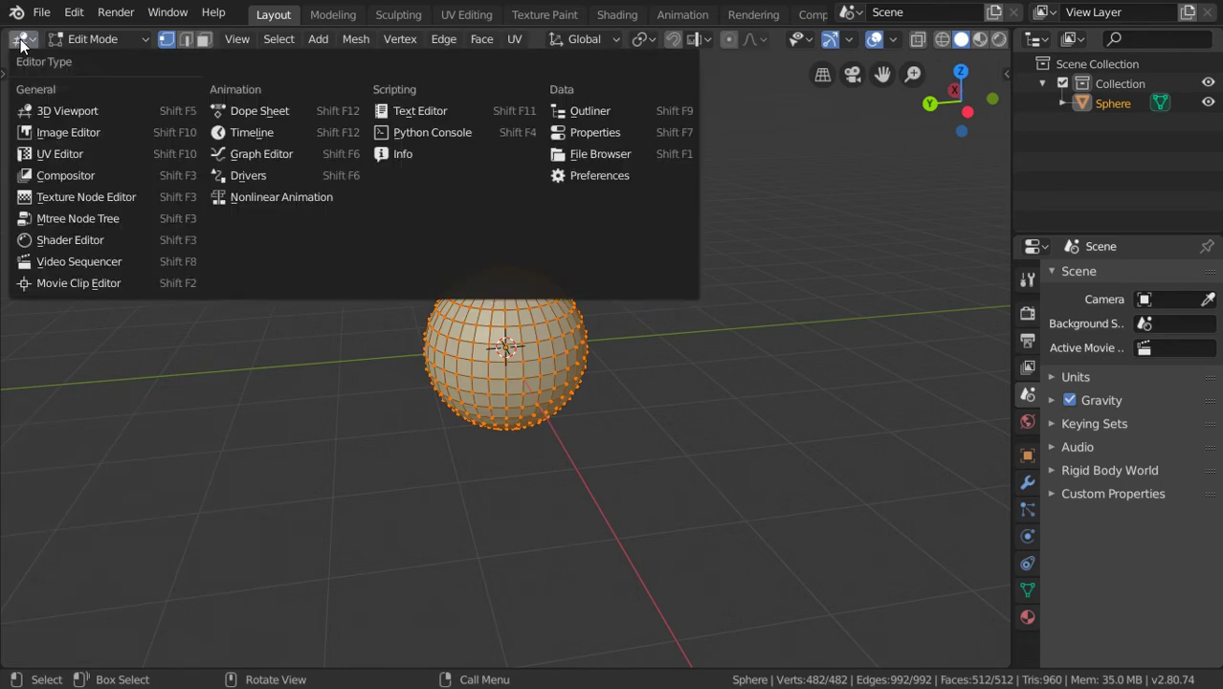
click(59, 153)
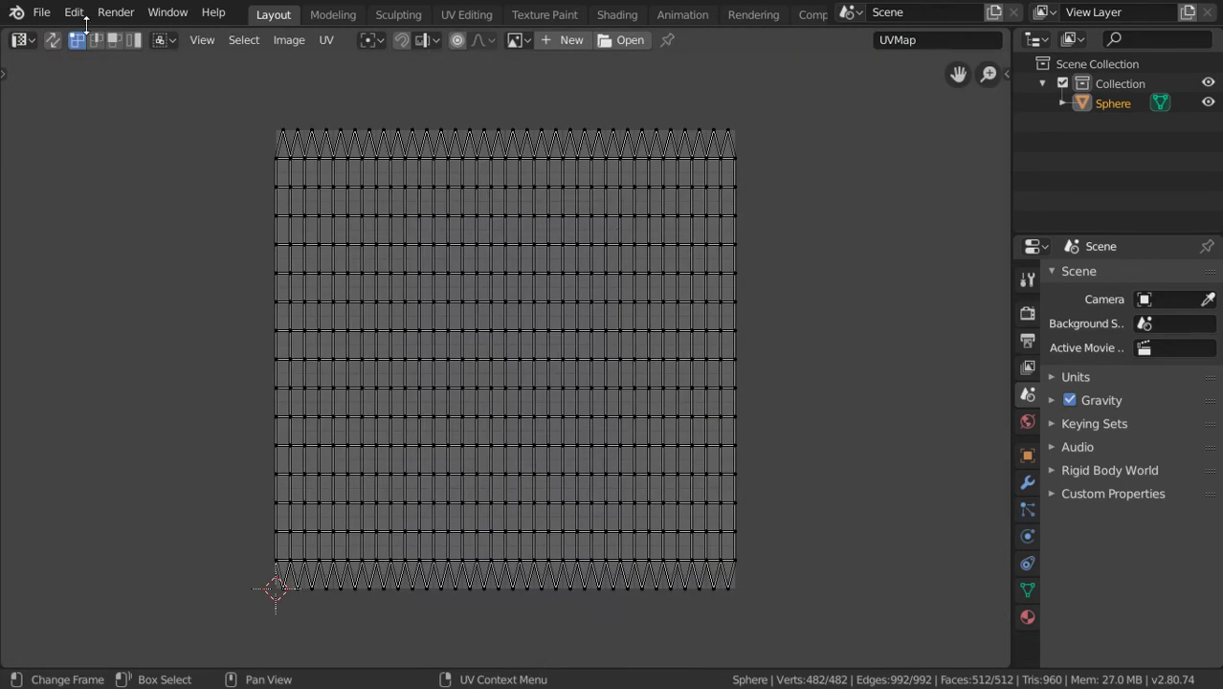
click(31, 43)
click(47, 111)
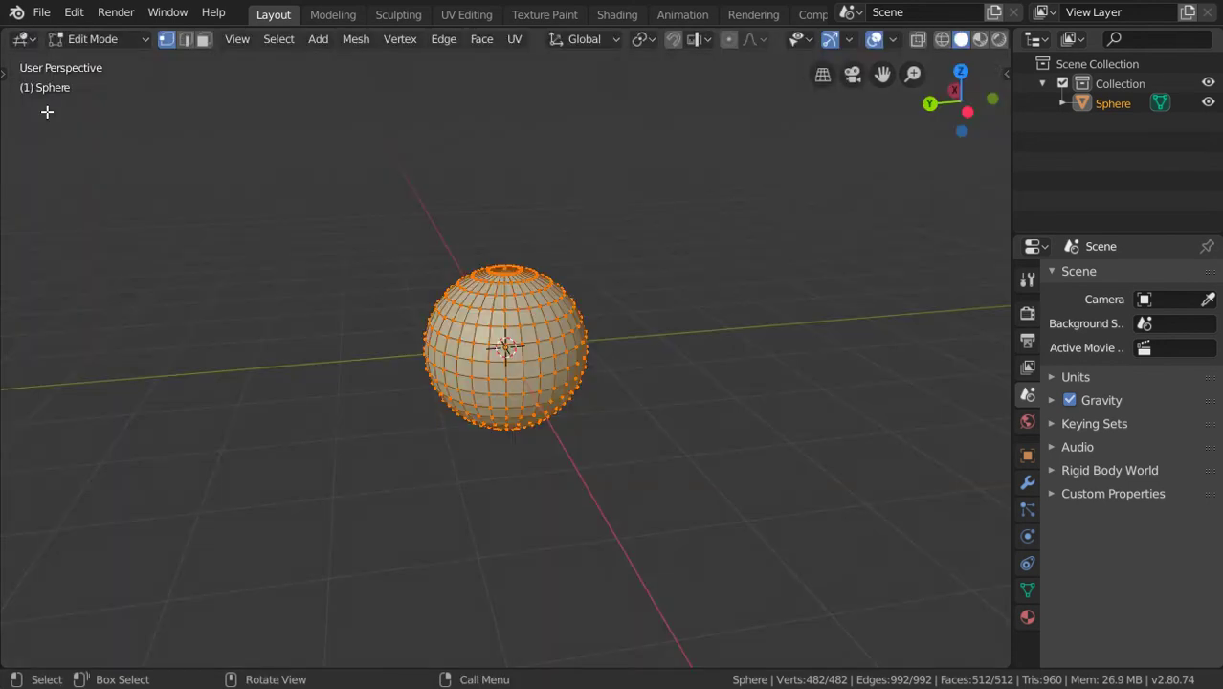
scroll(505, 347, up, 2)
Step: In edge select, pick a 16-edge pole-to-pole meridian loop and mark it as a seam
middle_drag(383, 288, 195, 47)
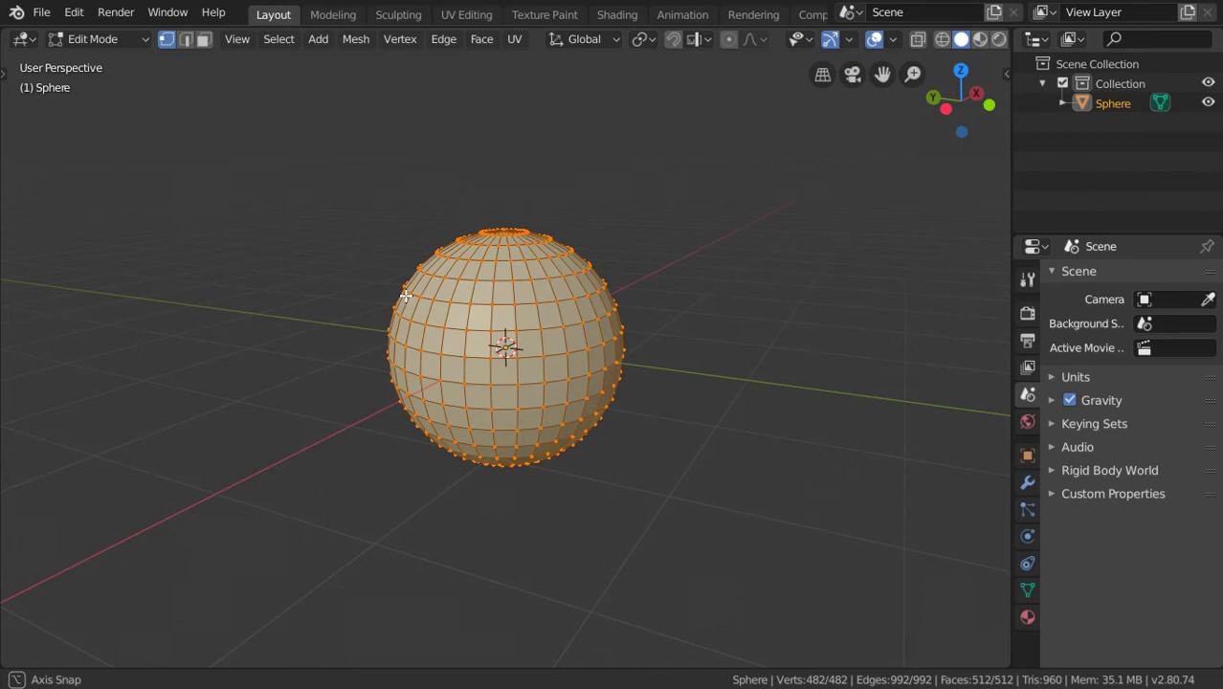
click(187, 40)
scroll(505, 344, up, 1)
scroll(505, 345, up, 1)
key(alt+a)
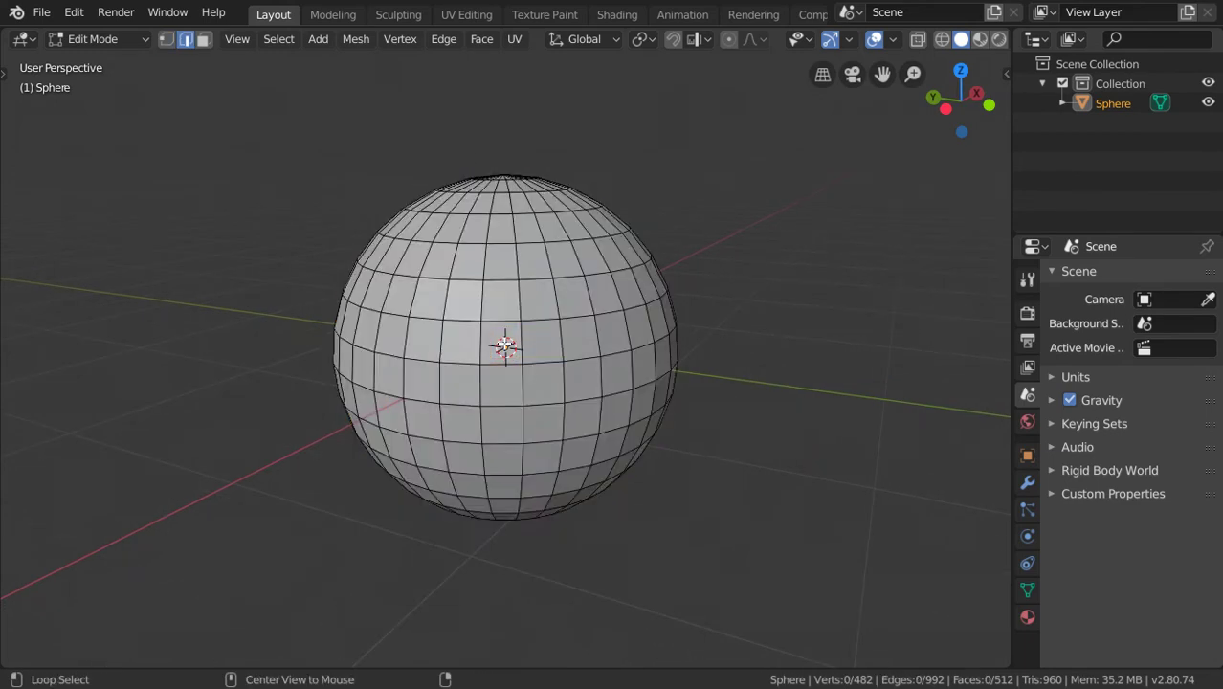
scroll(506, 345, up, 1)
scroll(397, 329, up, 1)
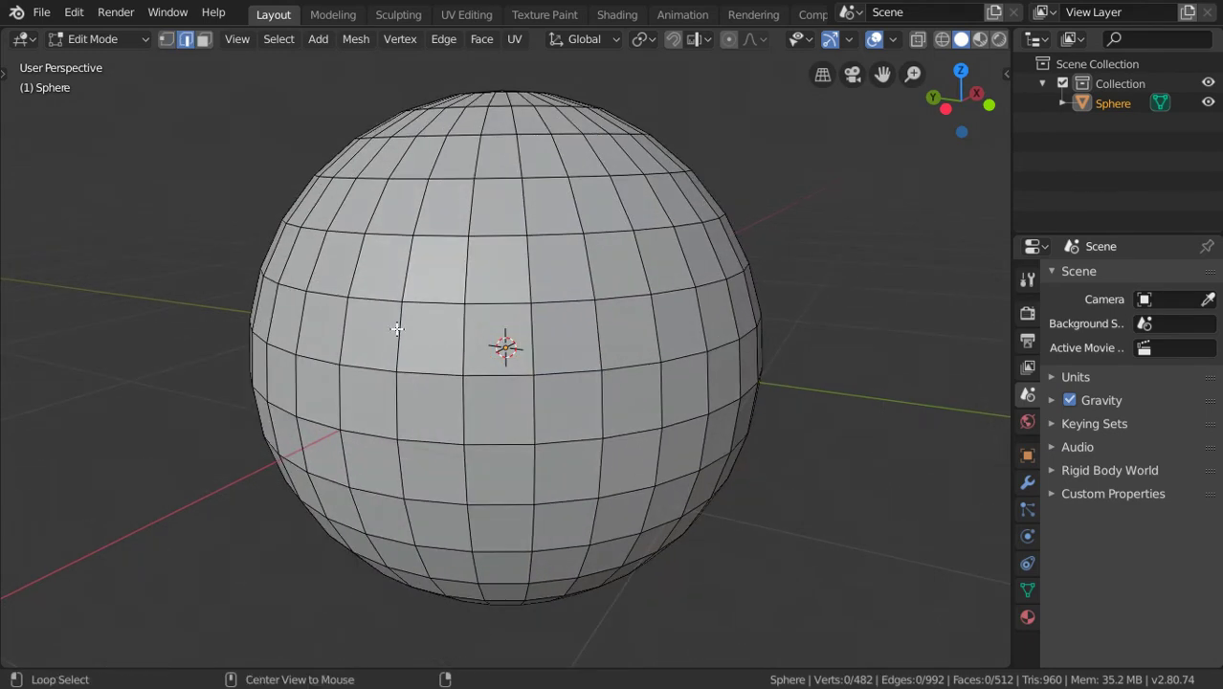
alt+click(397, 328)
scroll(493, 356, down, 2)
mouse_move(479, 349)
middle_down()
mouse_move(540, 410)
mouse_move(502, 349)
mouse_move(513, 374)
middle_up()
key(ctrl+e)
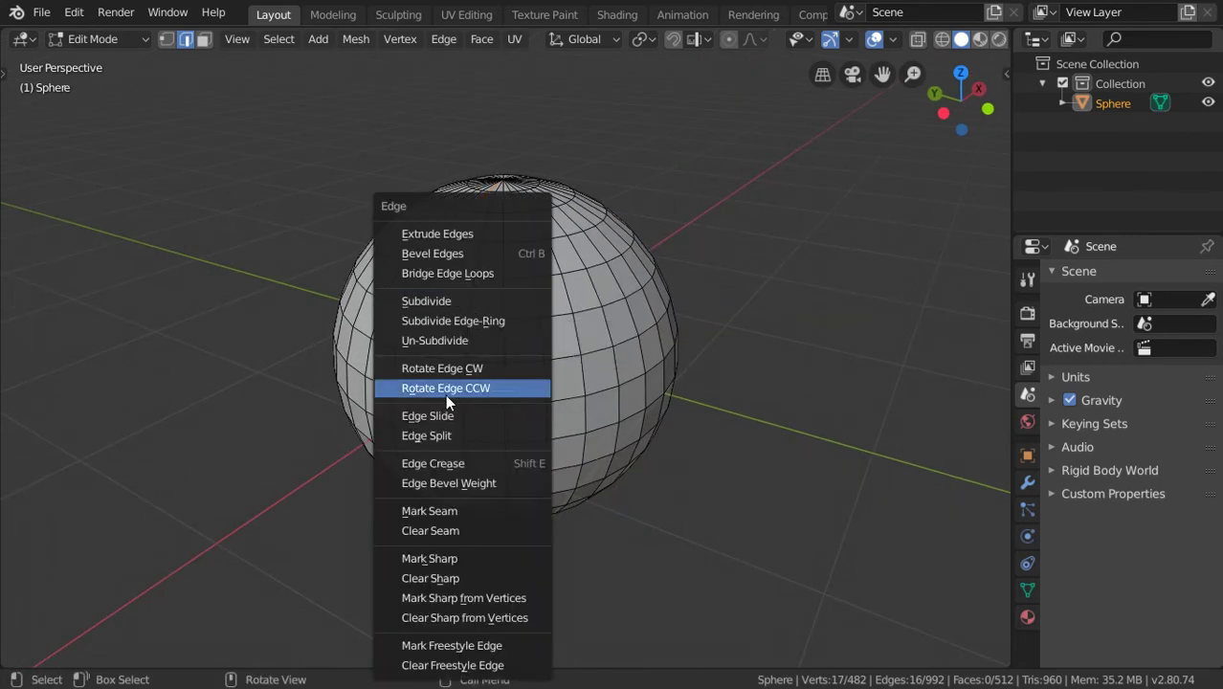
click(445, 510)
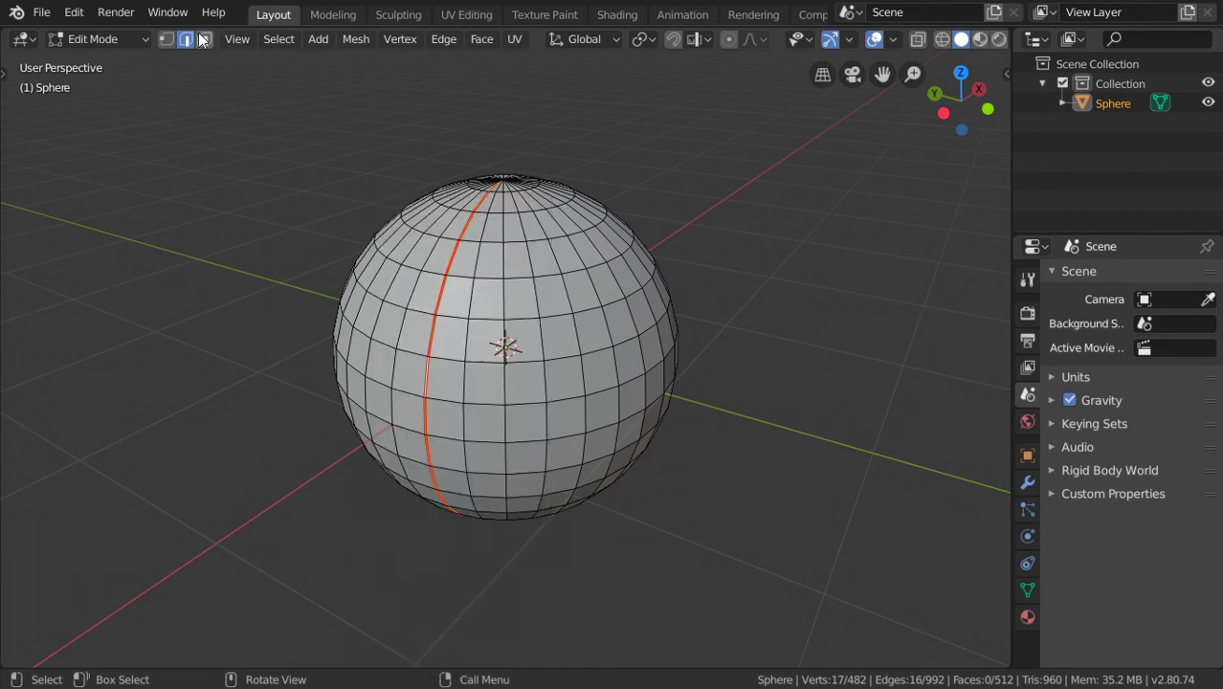
Step: In face select, select all faces with the face beside the seam made active
click(202, 39)
middle_drag(575, 383, 536, 345)
click(518, 316)
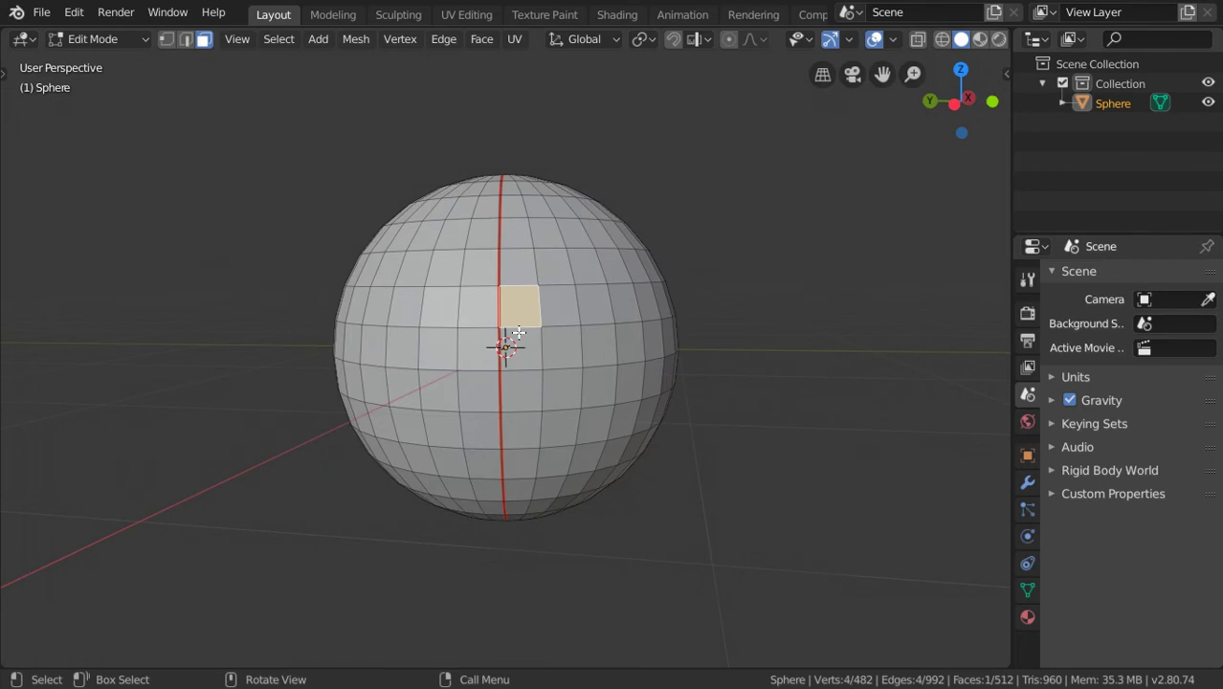
key(a)
shift+click(529, 347)
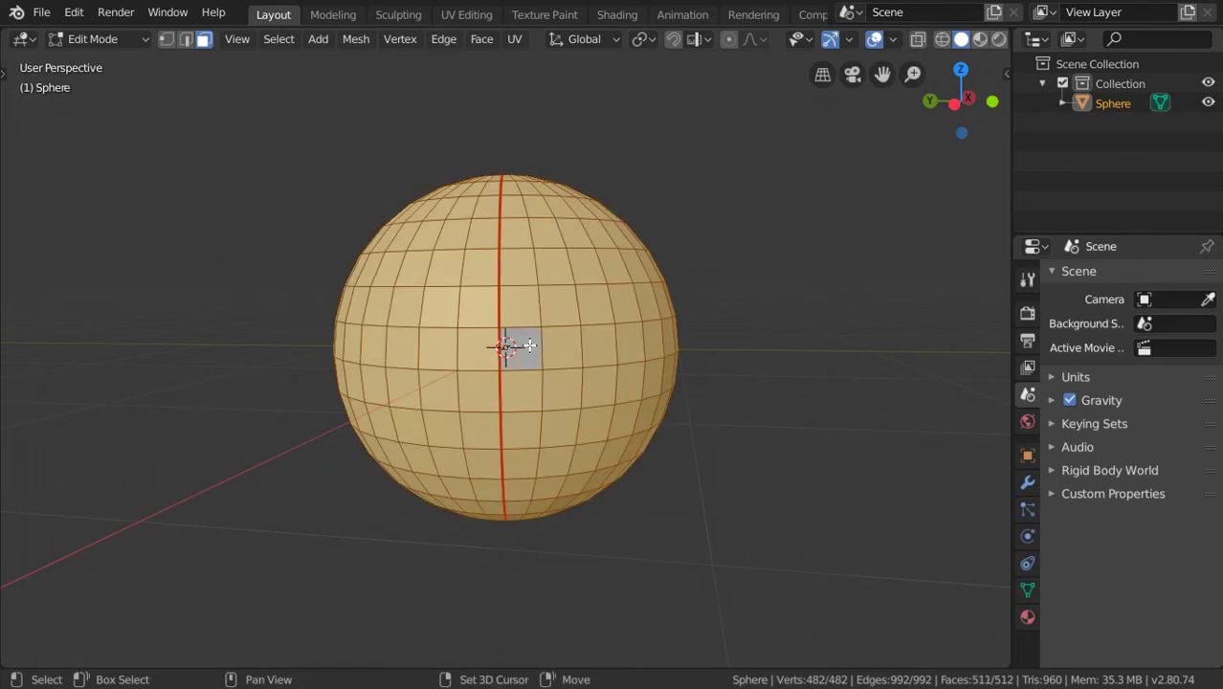
shift+click(528, 347)
shift+click(529, 346)
shift+click(529, 346)
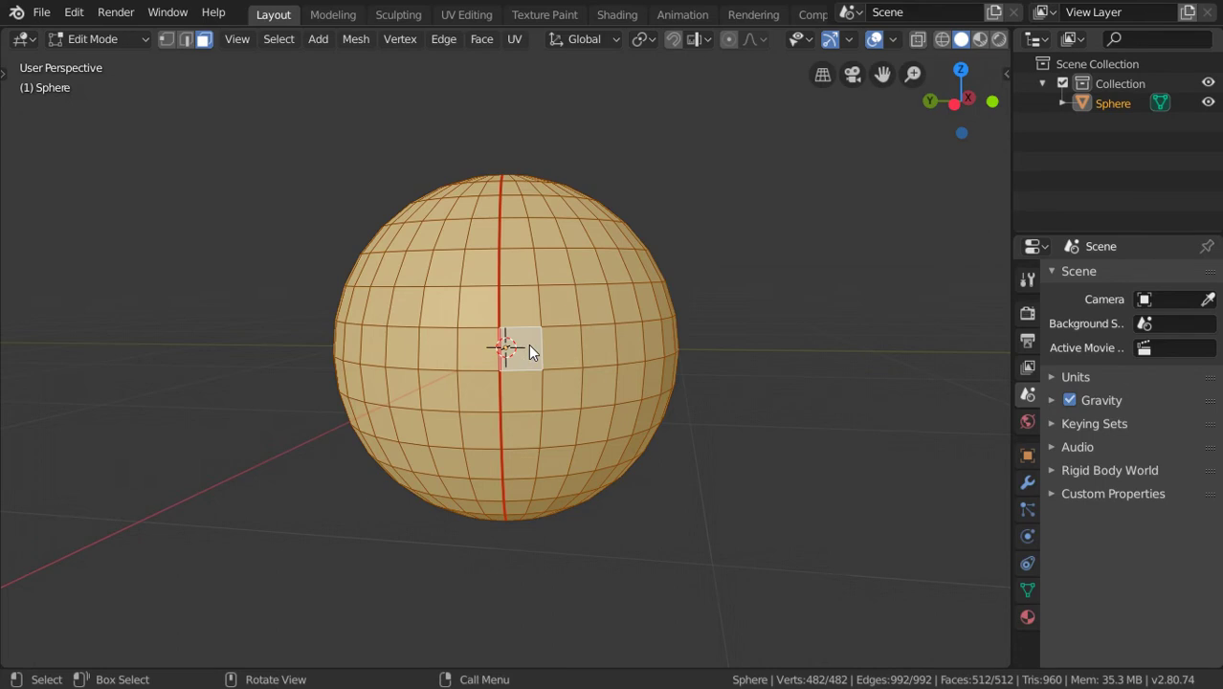
Step: Unwrap with Follow Active Quads (Length Average) and view the result in the UV Editor
key(u)
click(492, 434)
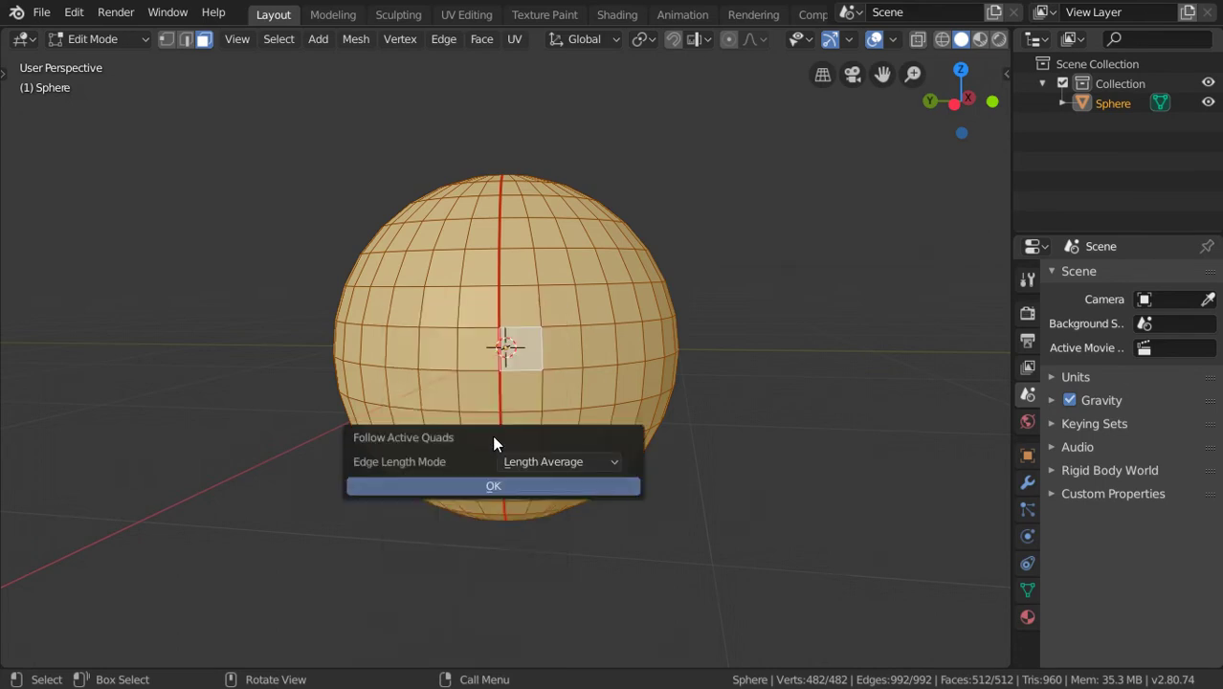
click(505, 486)
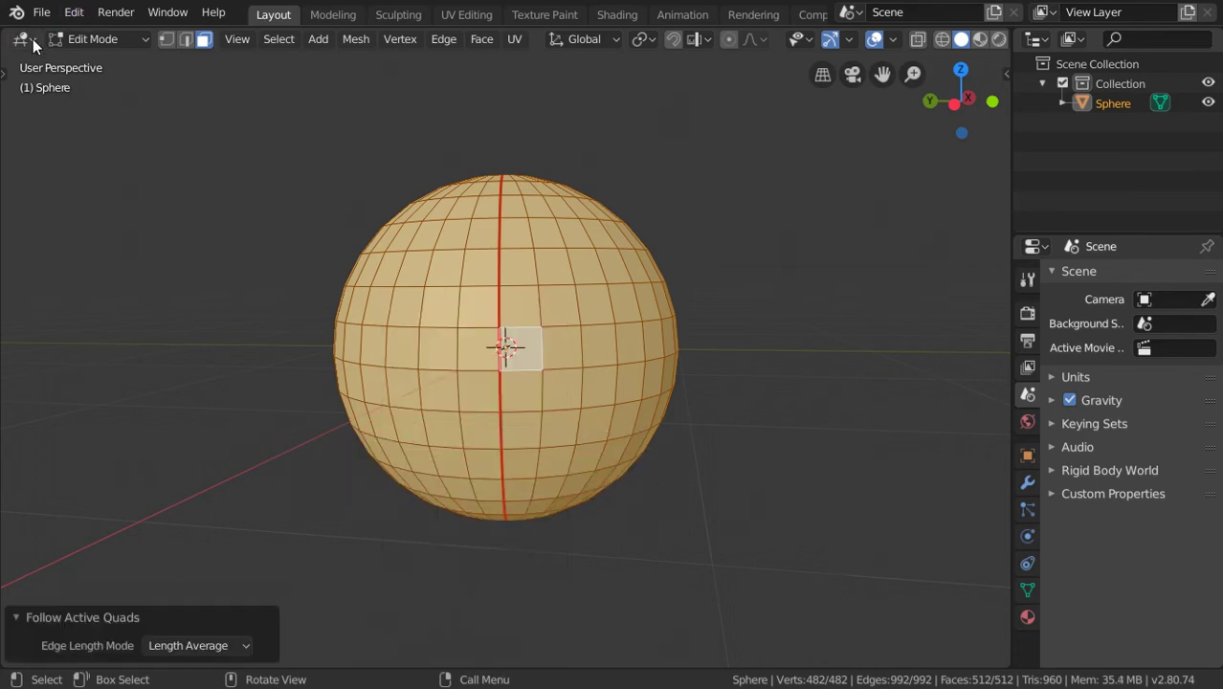
click(23, 39)
click(74, 146)
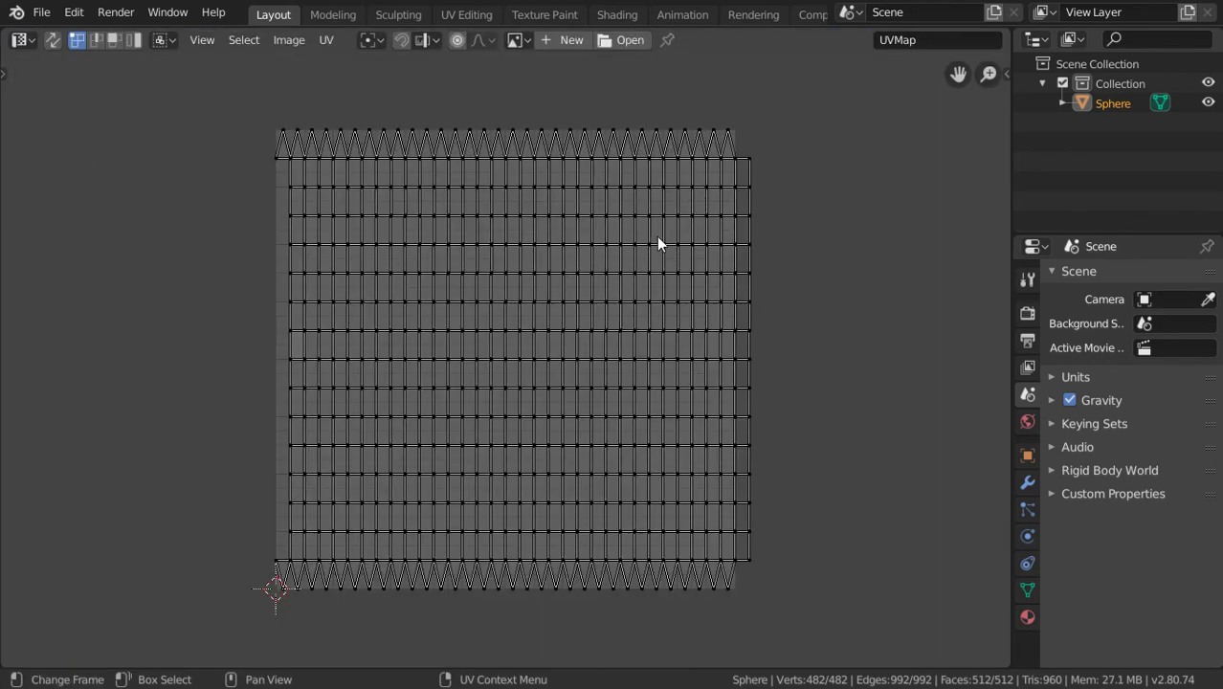
Step: Return the area to the 3D Viewport and split it into two stacked viewports
click(18, 42)
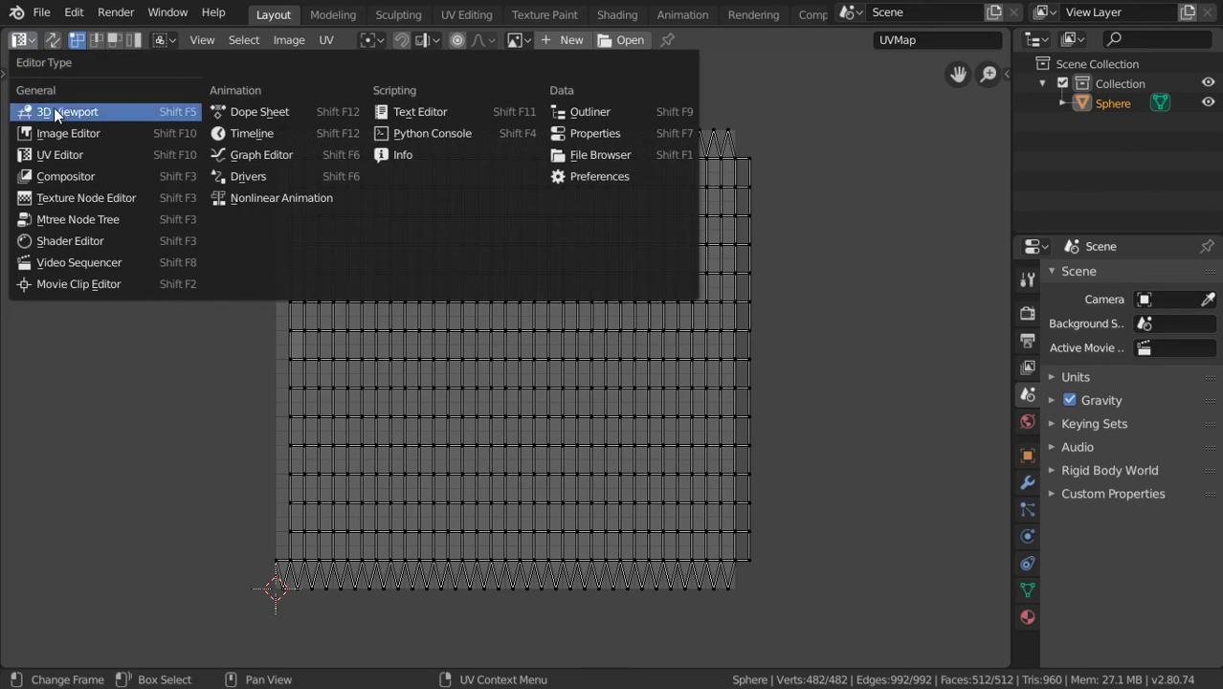
click(58, 113)
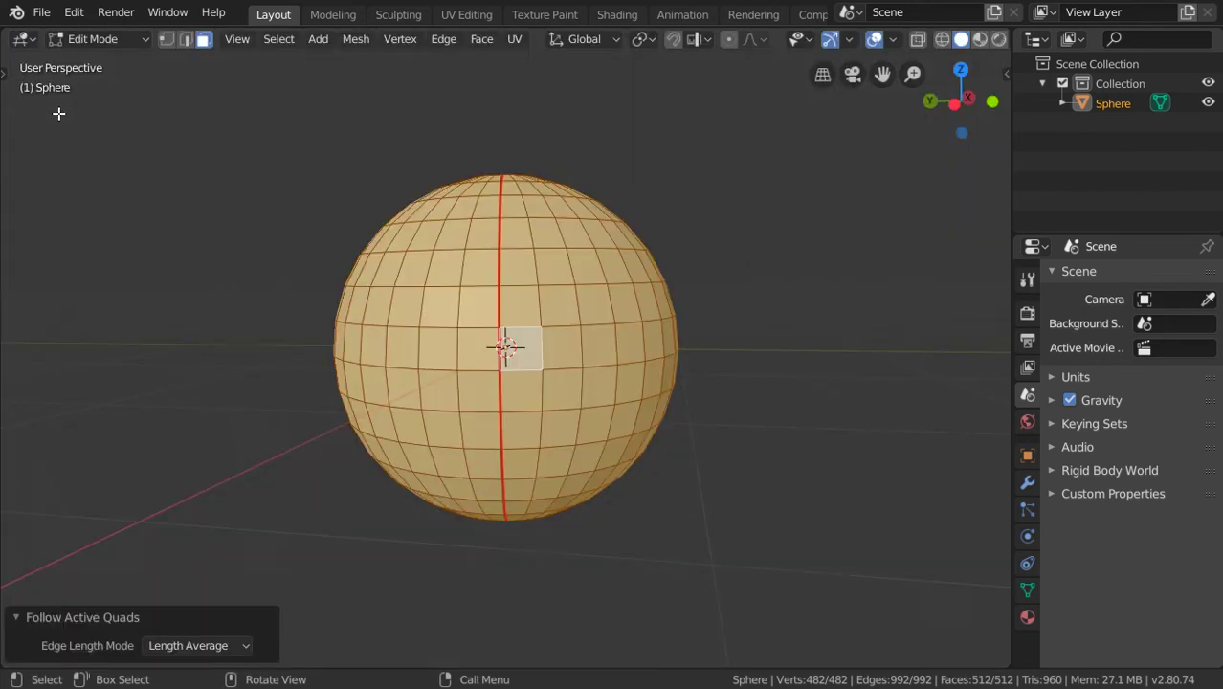
middle_drag(593, 258, 538, 292)
scroll(538, 292, up, 2)
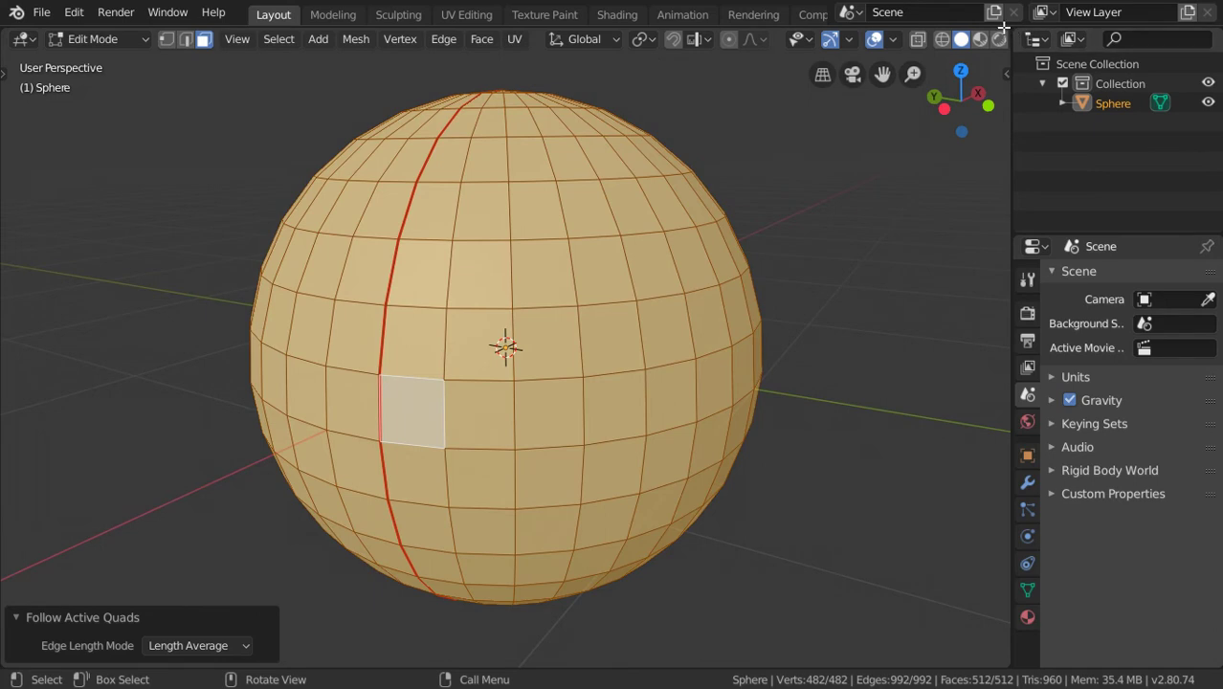
drag(1007, 34, 590, 40)
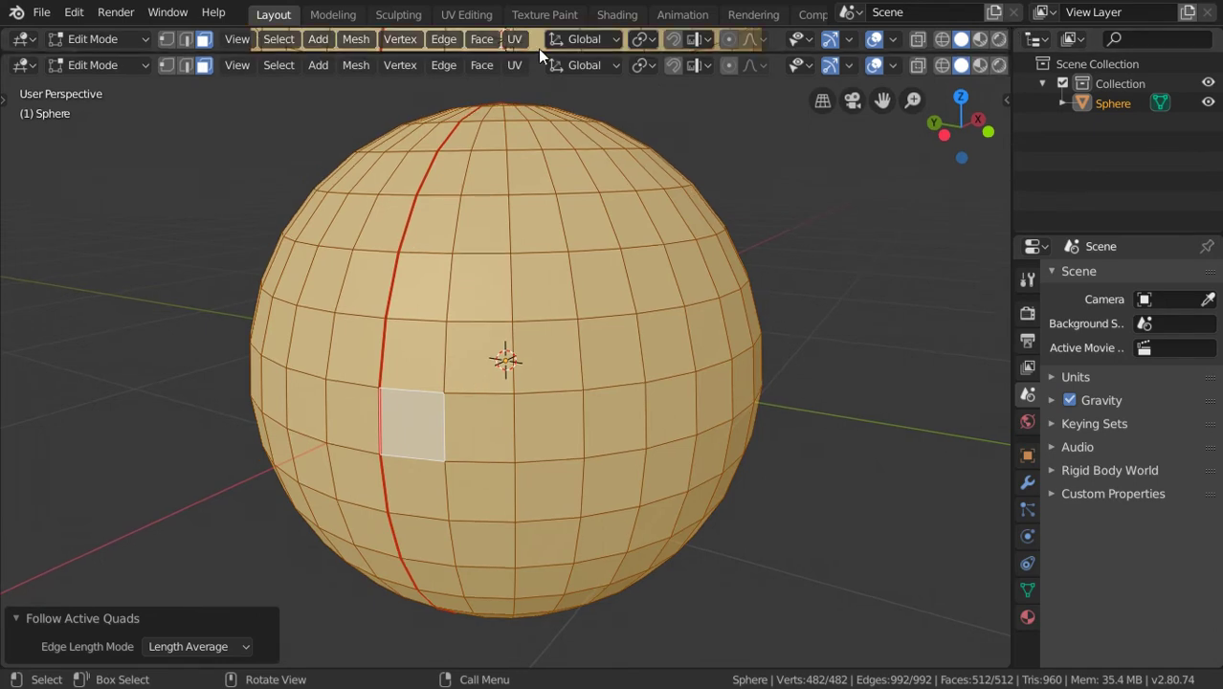
mouse_move(539, 50)
mouse_down()
mouse_move(529, 473)
mouse_move(535, 380)
mouse_up()
Step: Turn the lower area into the Shader Editor and create a new material named 'pro'
click(23, 393)
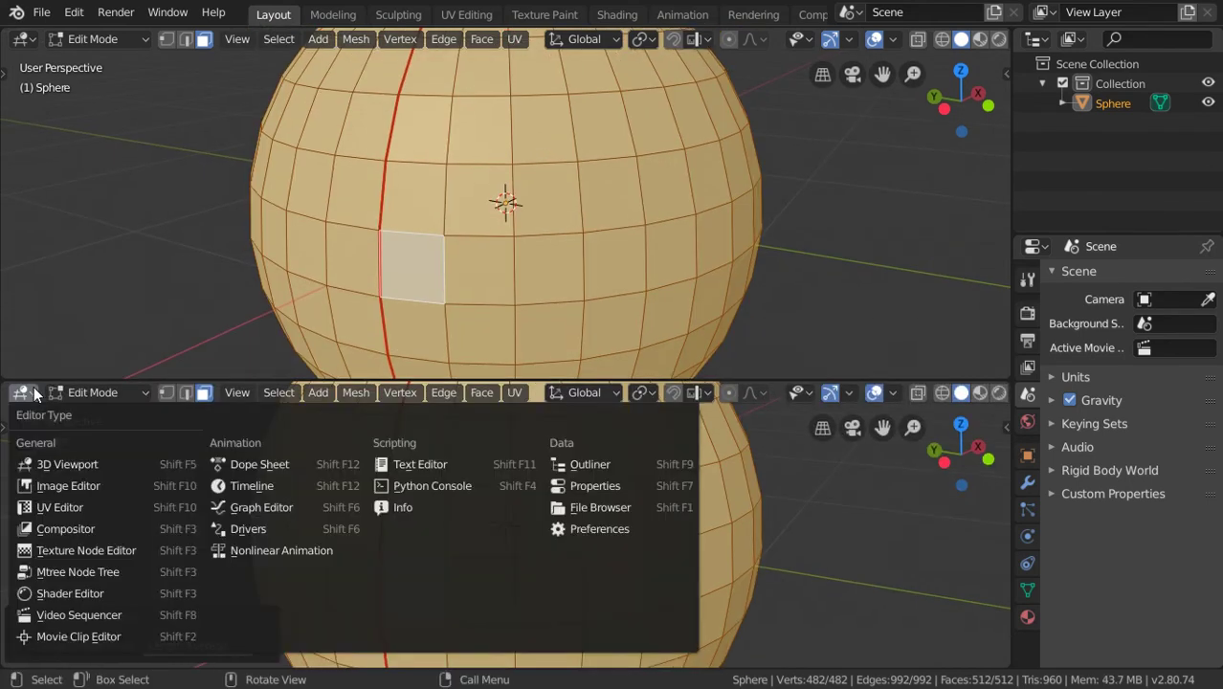
click(81, 593)
click(537, 403)
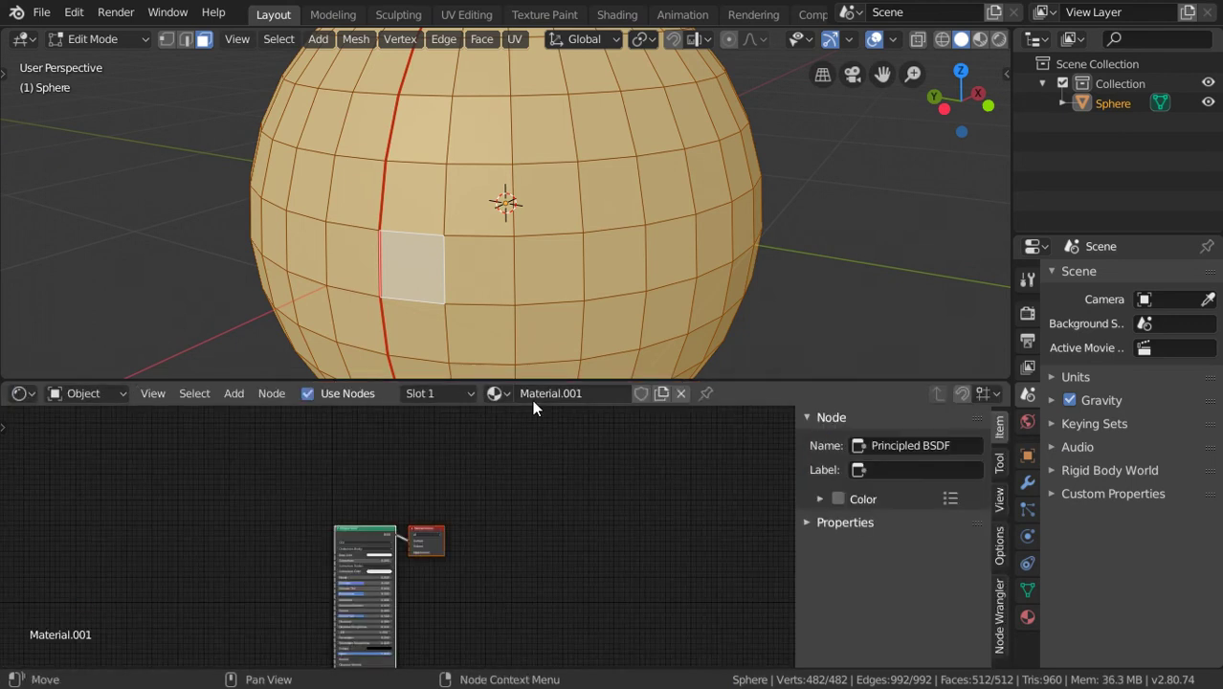
scroll(489, 469, up, 2)
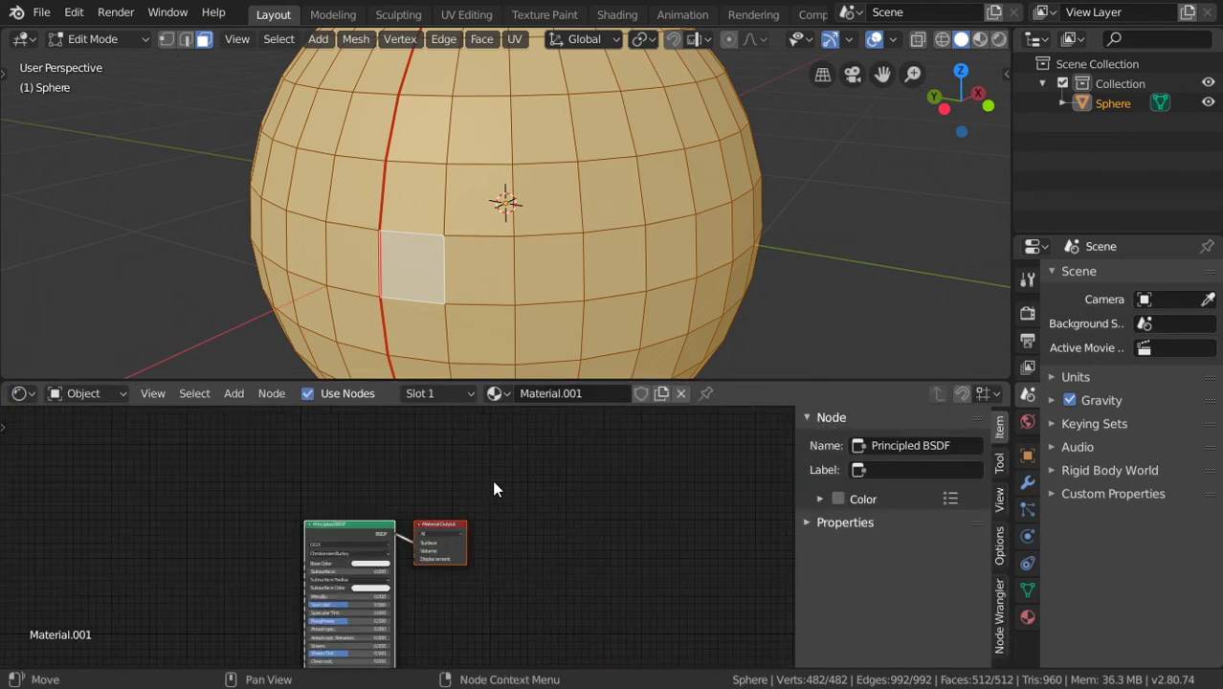
click(575, 385)
text(pro)
key(Return)
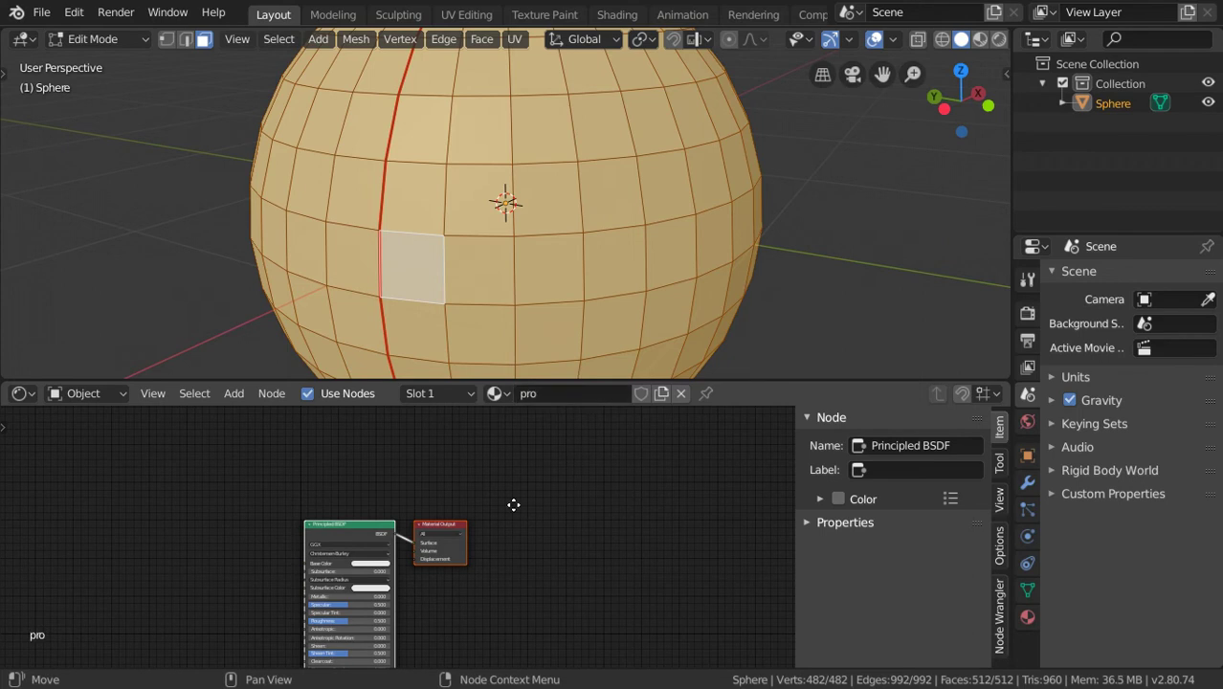
Step: Add a Brick Texture wired into Base Color and switch to Material Preview
key(Home)
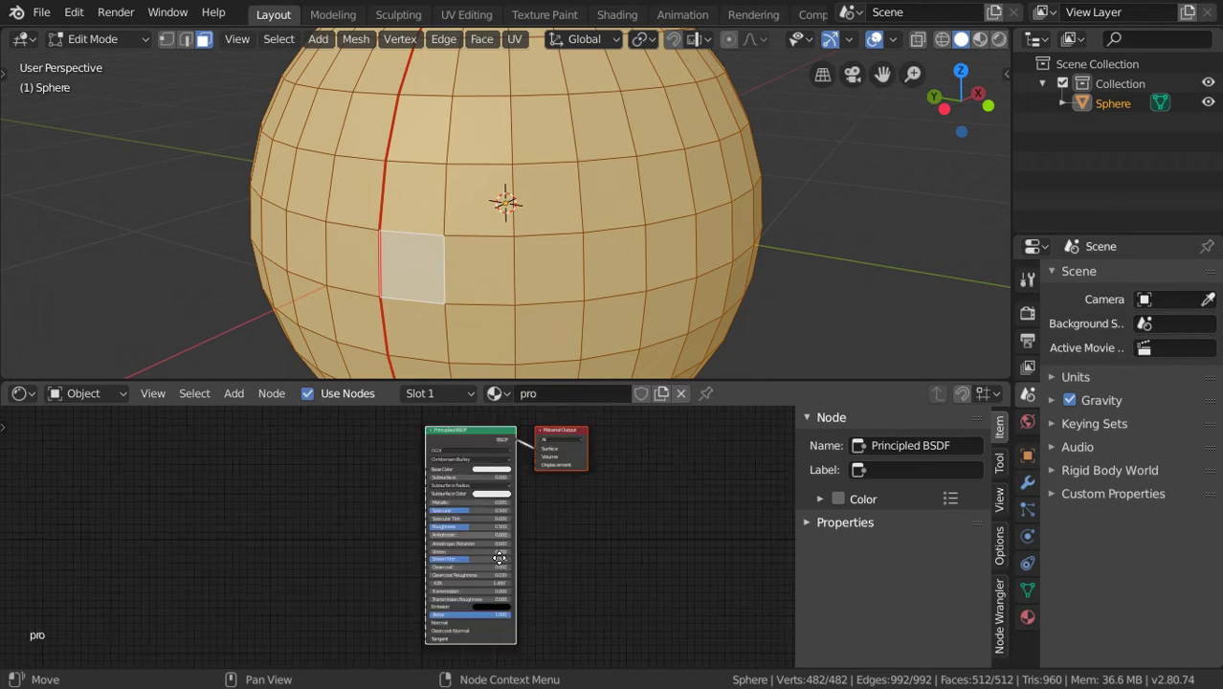
scroll(354, 495, up, 3)
key(shift+a)
click(309, 460)
text(bri)
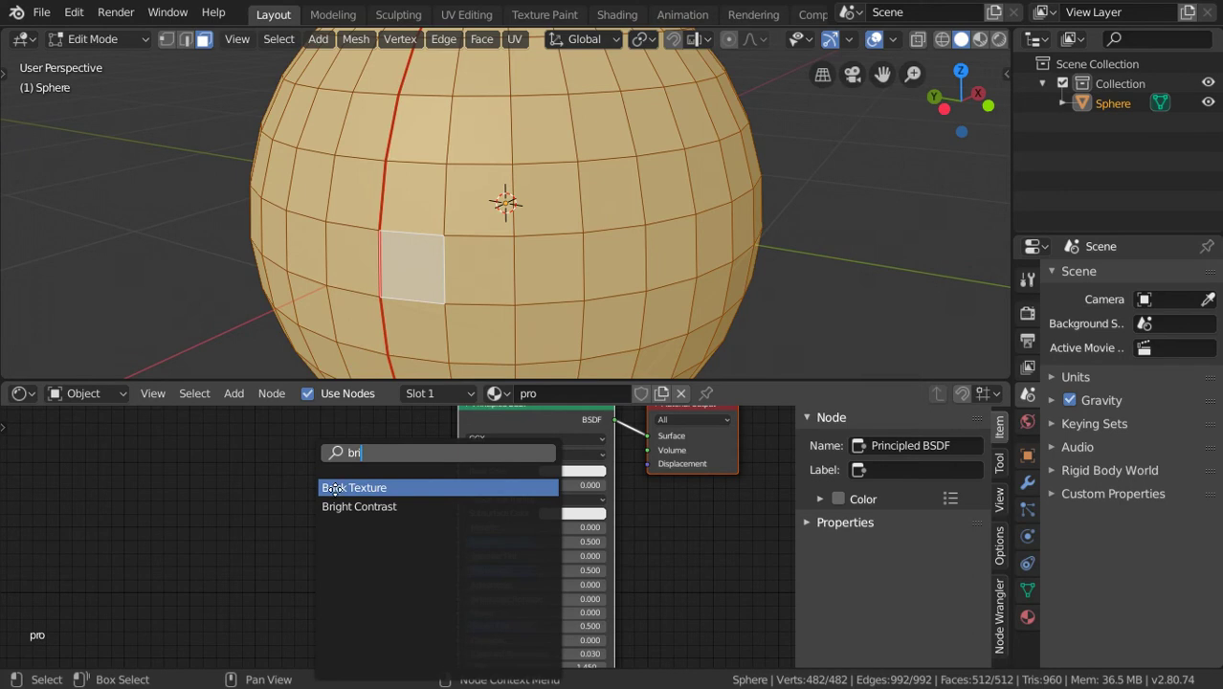
click(332, 488)
click(228, 455)
drag(228, 456, 472, 471)
click(984, 40)
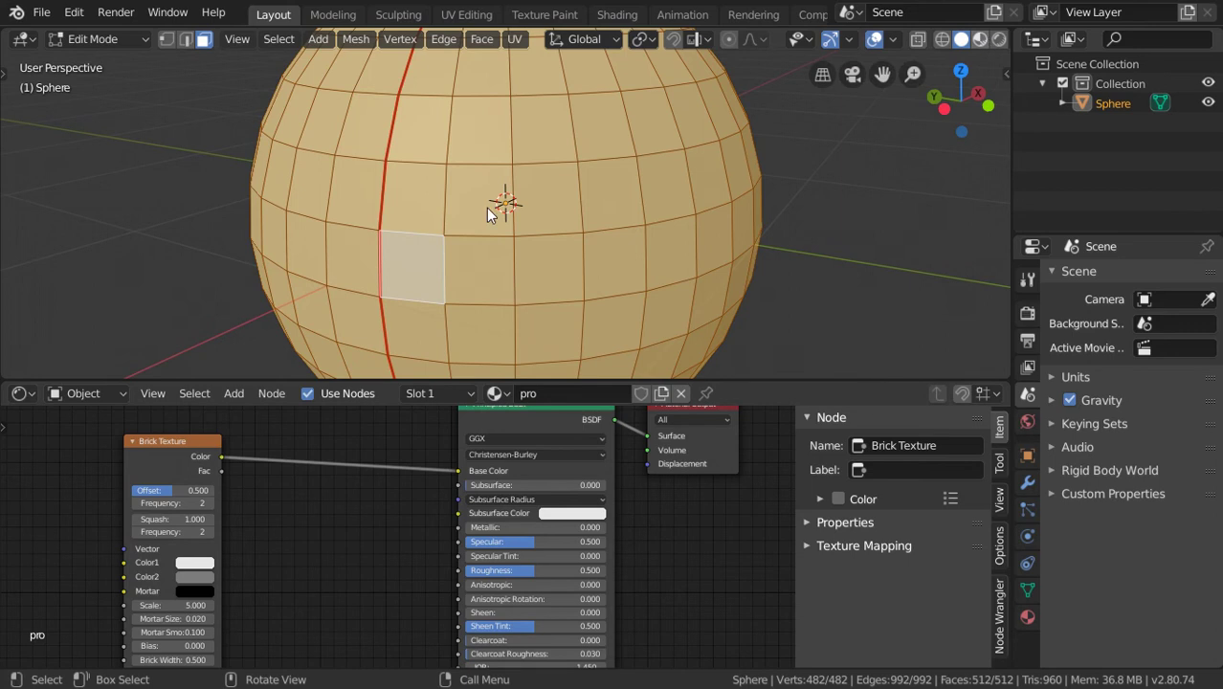
Step: Return the sphere to Object Mode and shade it smooth
key(Tab)
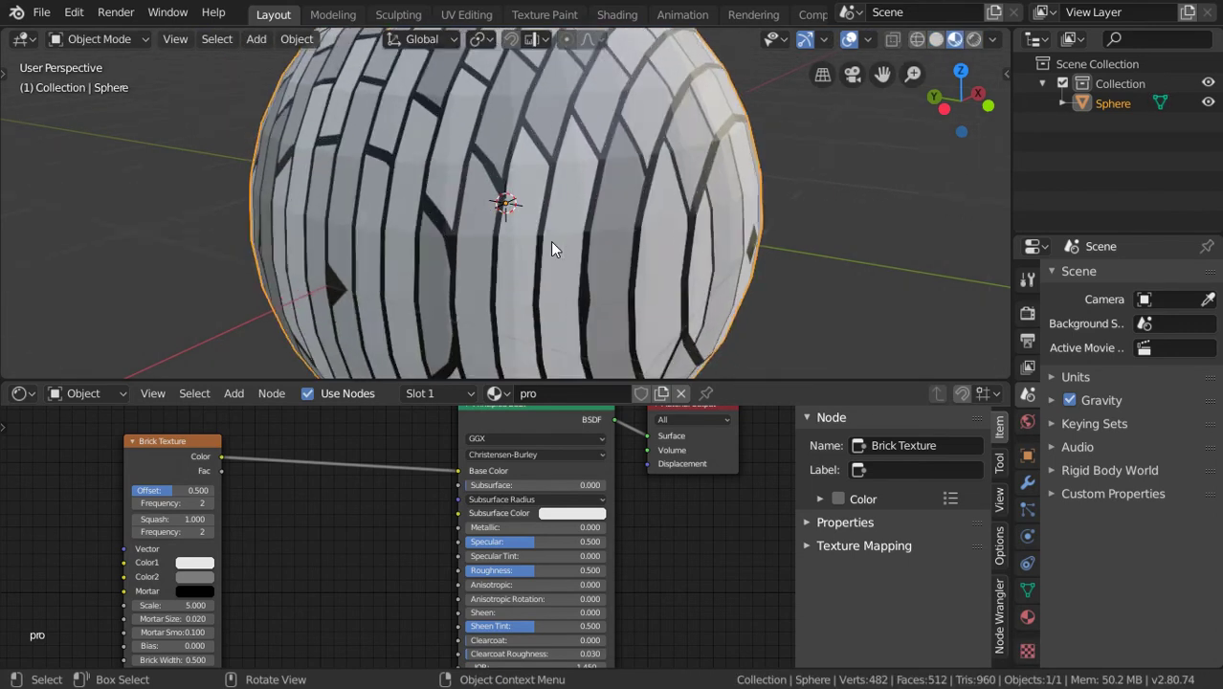
right_click(533, 196)
click(532, 196)
scroll(533, 203, down, 2)
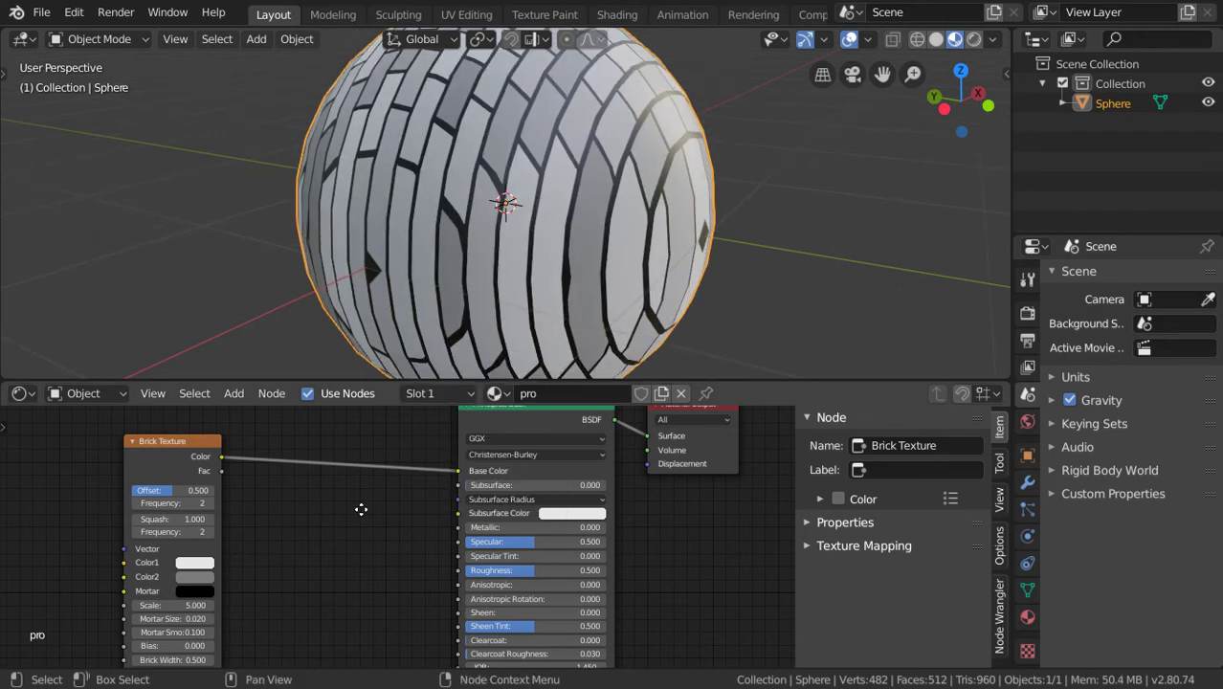
Step: Add a Musgrave Texture node to the material
middle_drag(361, 509, 540, 509)
key(shift+a)
click(153, 460)
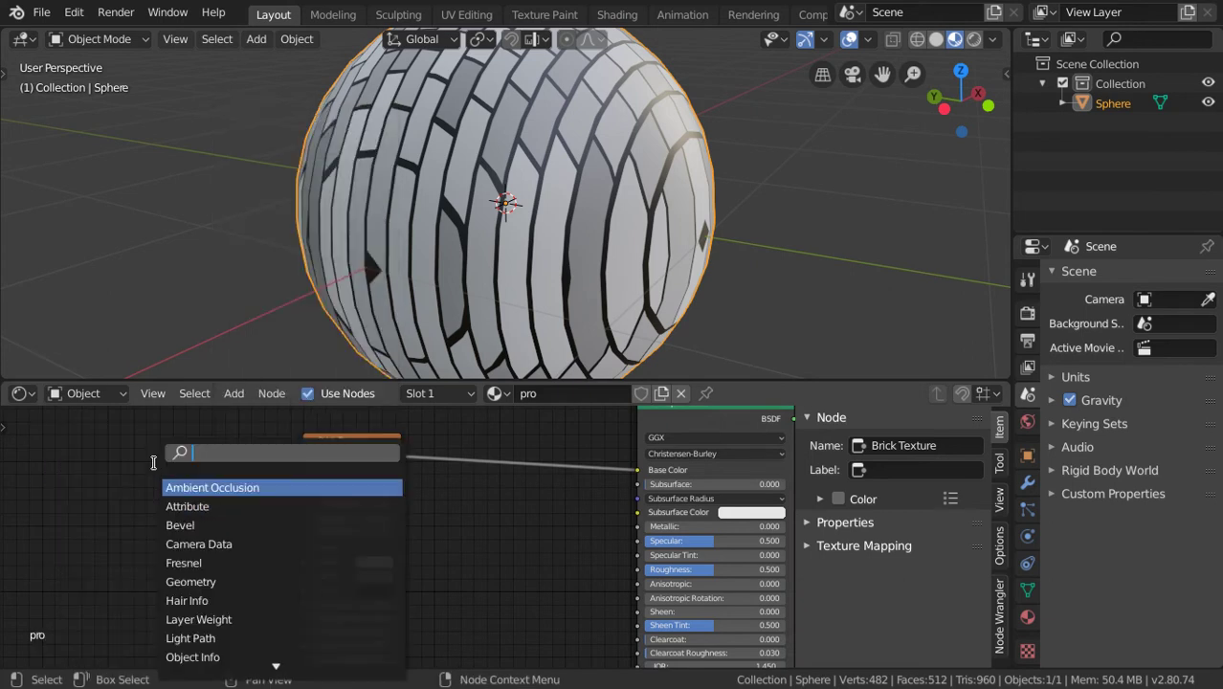
text(musgr)
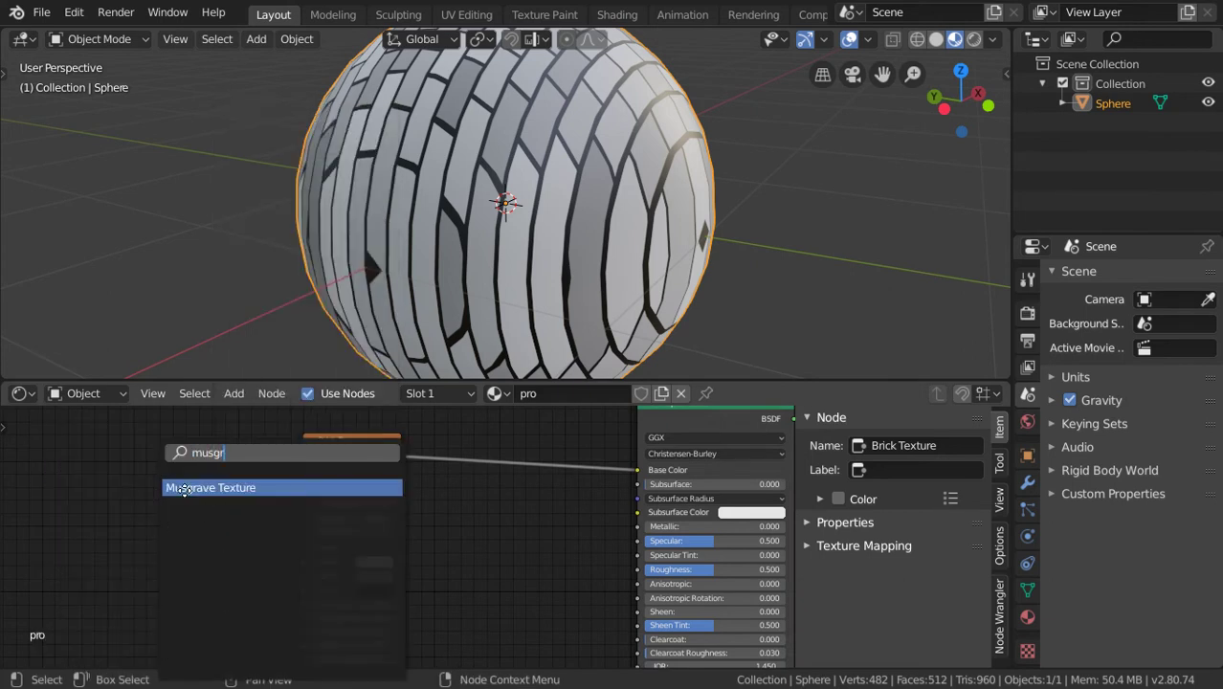
click(185, 490)
Step: Link Musgrave Texture Color into Brick Texture Vector and pan to the Brick–Base Color link
drag(205, 486, 301, 545)
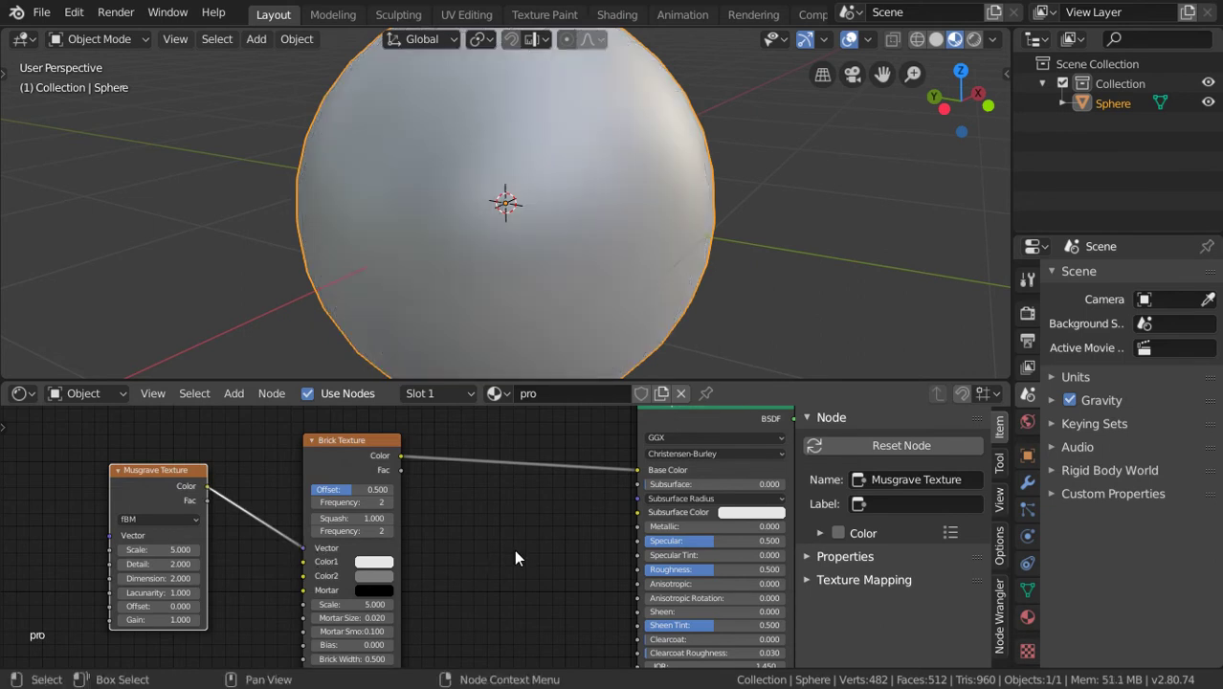
scroll(549, 206, up, 3)
middle_drag(549, 205, 524, 226)
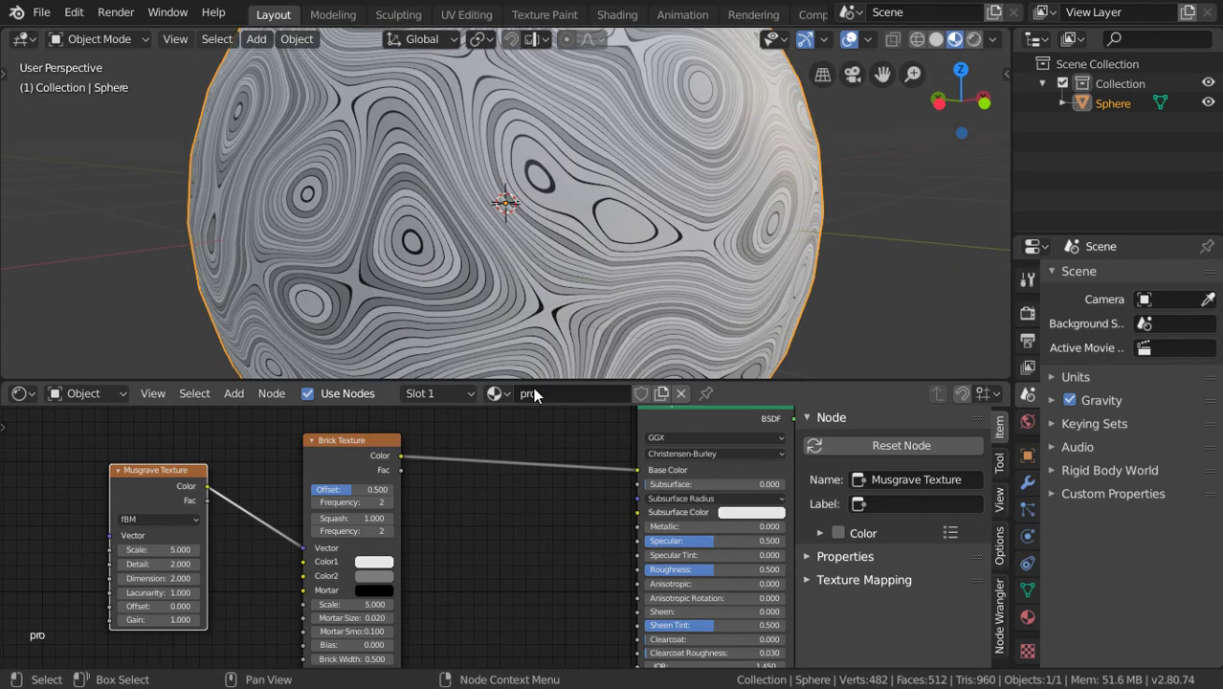
key(shift+a)
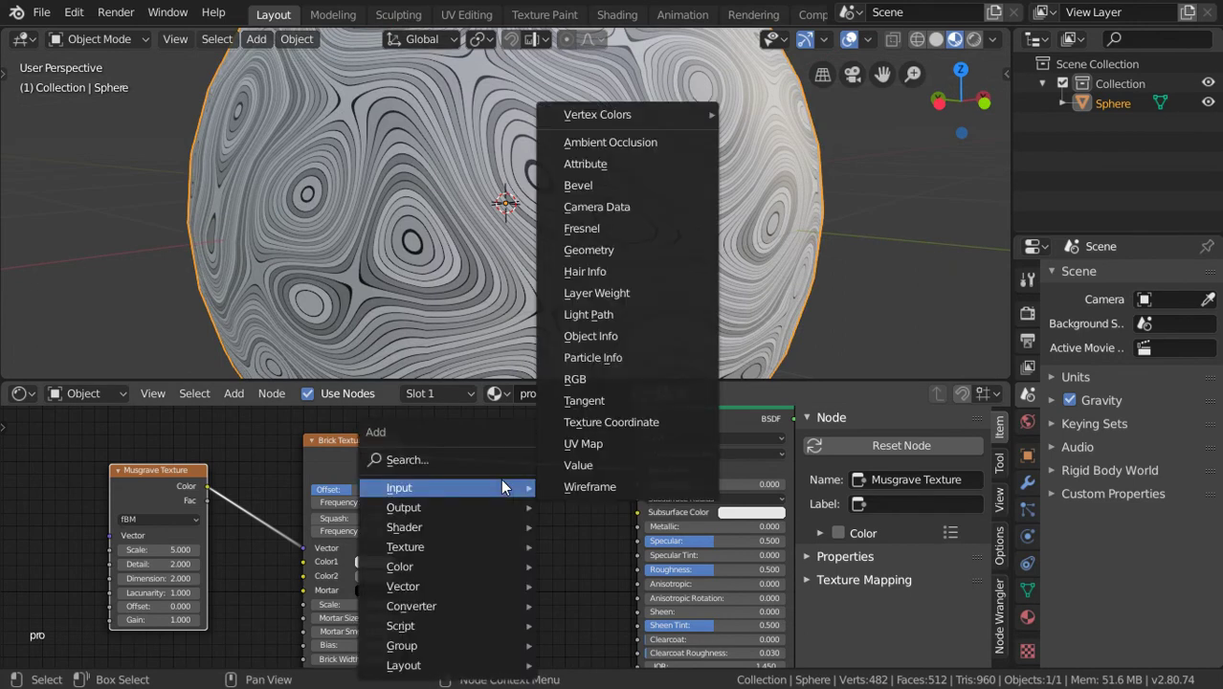
key(Escape)
middle_drag(469, 542, 448, 493)
scroll(316, 505, up, 3)
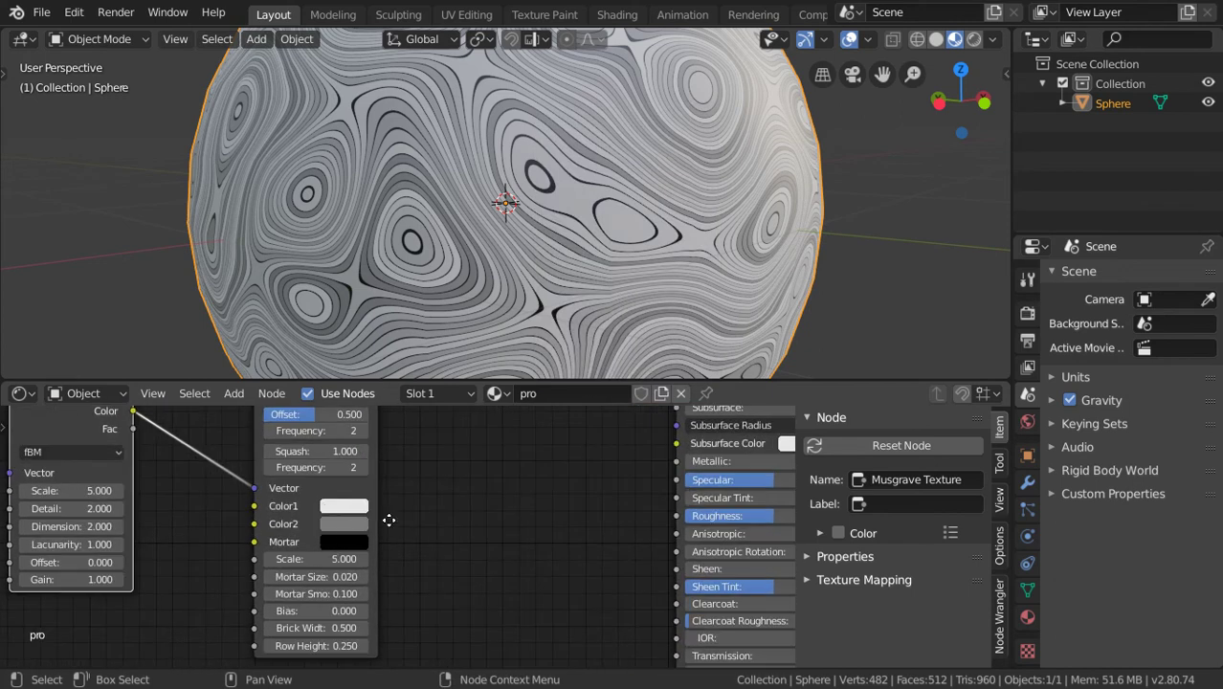
scroll(388, 519, up, 1)
middle_drag(389, 520, 357, 563)
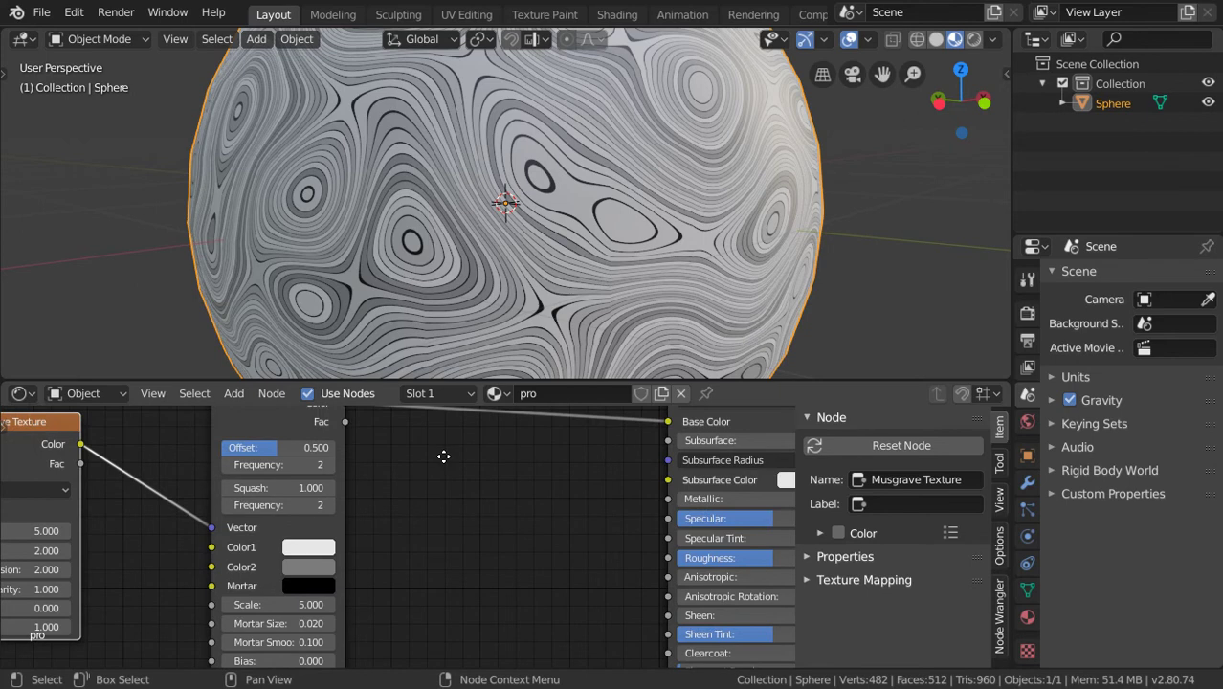
middle_drag(443, 456, 423, 524)
key(shift+a)
Step: Insert a ColorRamp between Brick Texture and Base Color and tint its left stop pink
click(384, 462)
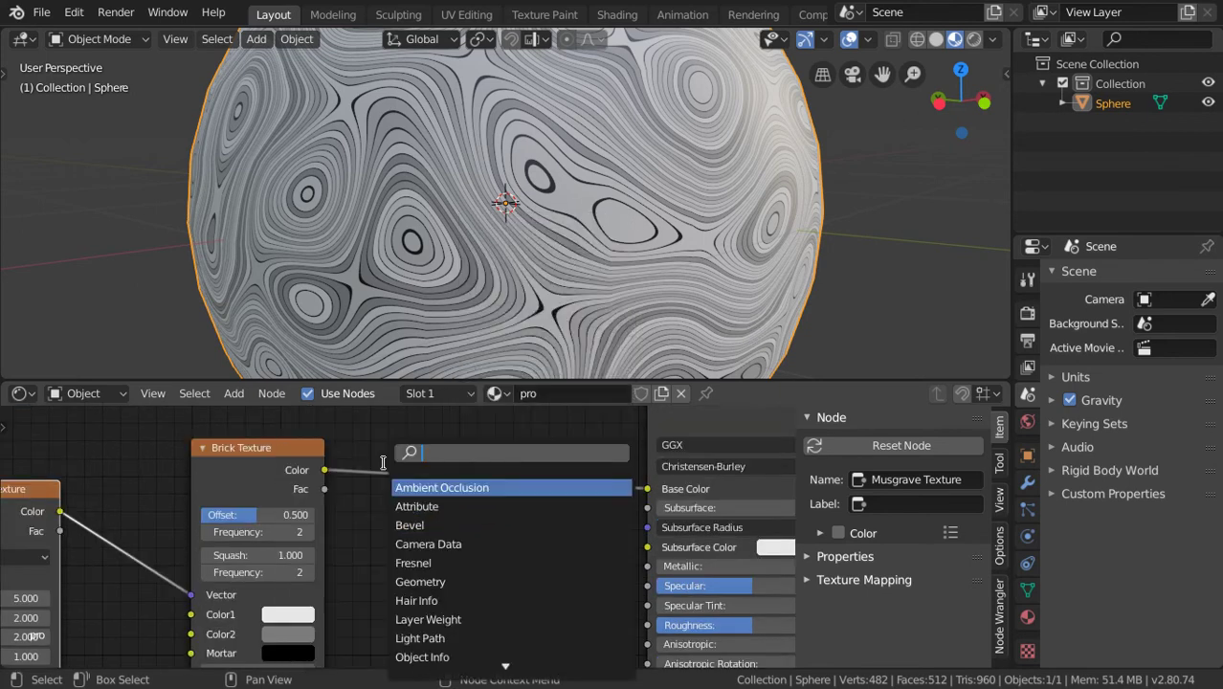
text(colo)
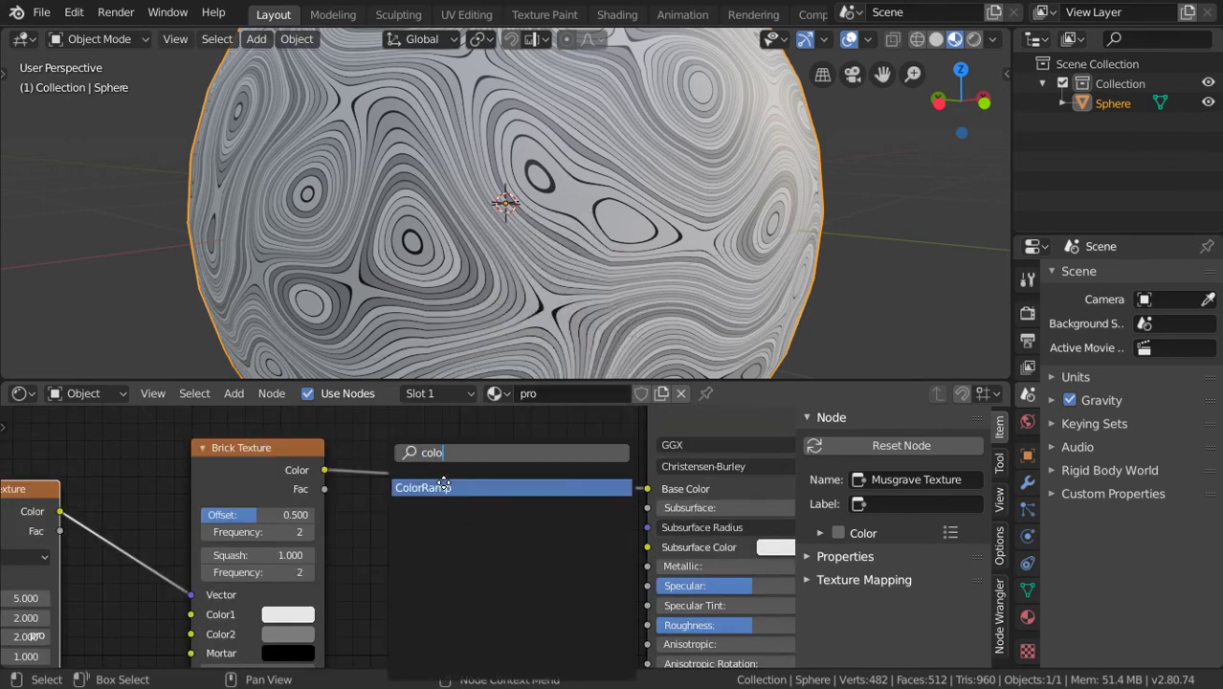
click(444, 488)
click(436, 536)
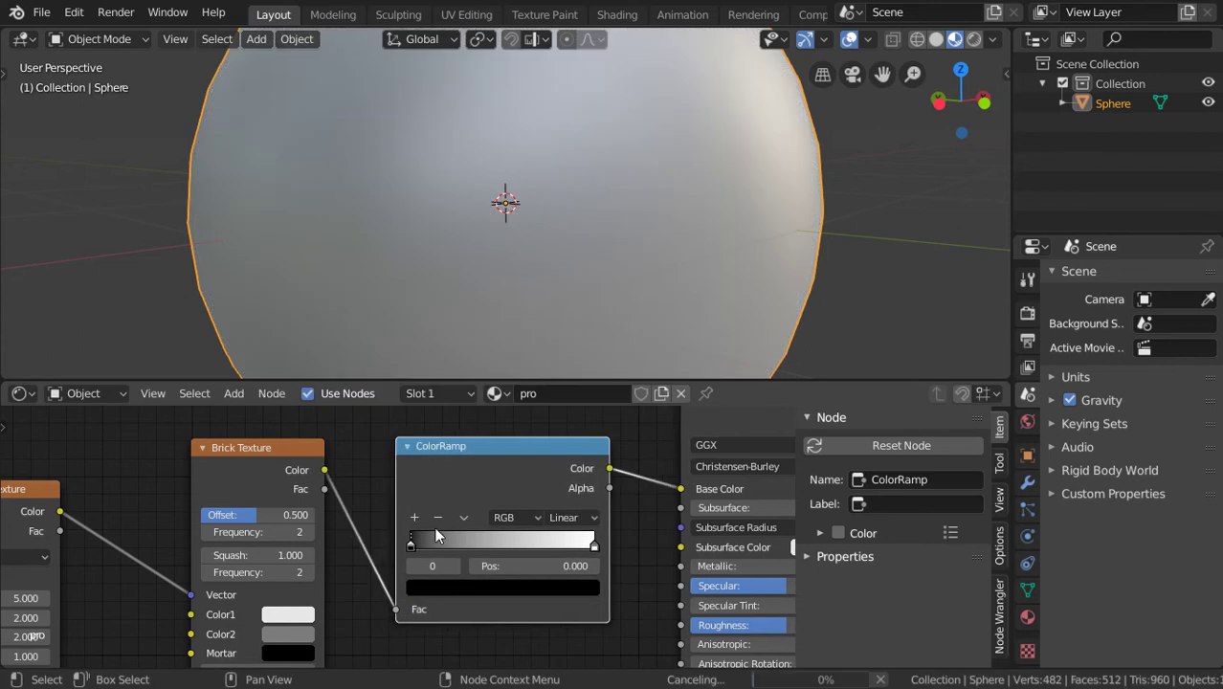
click(463, 582)
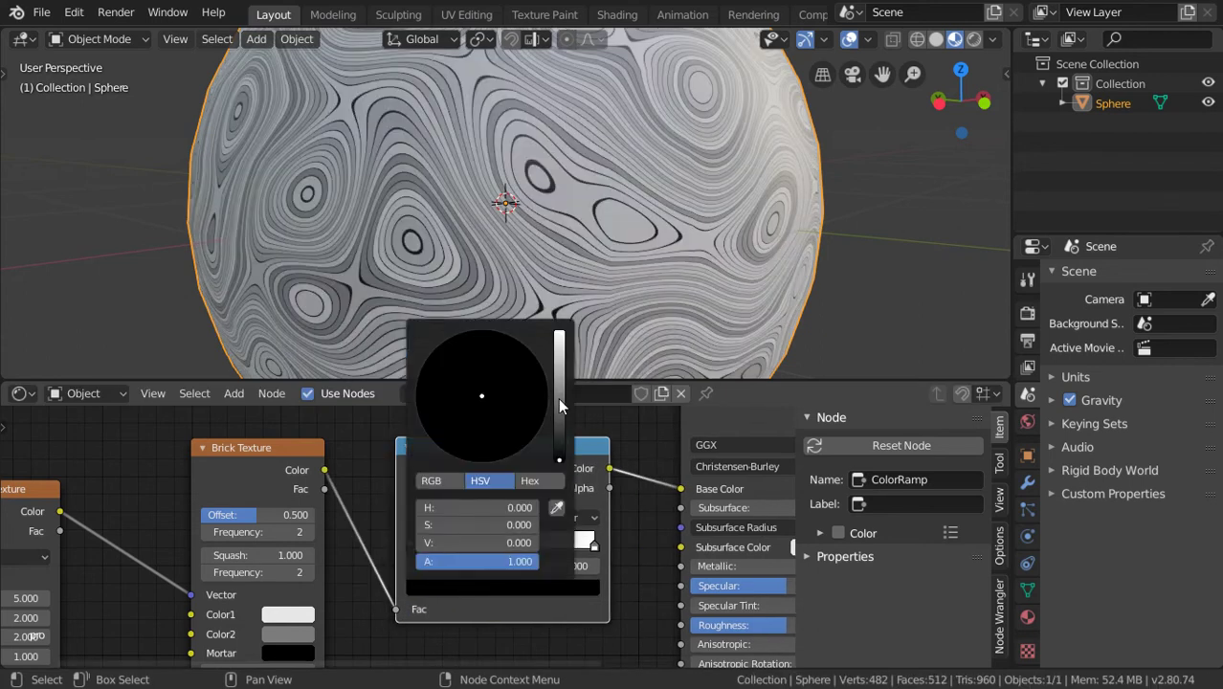
click(559, 400)
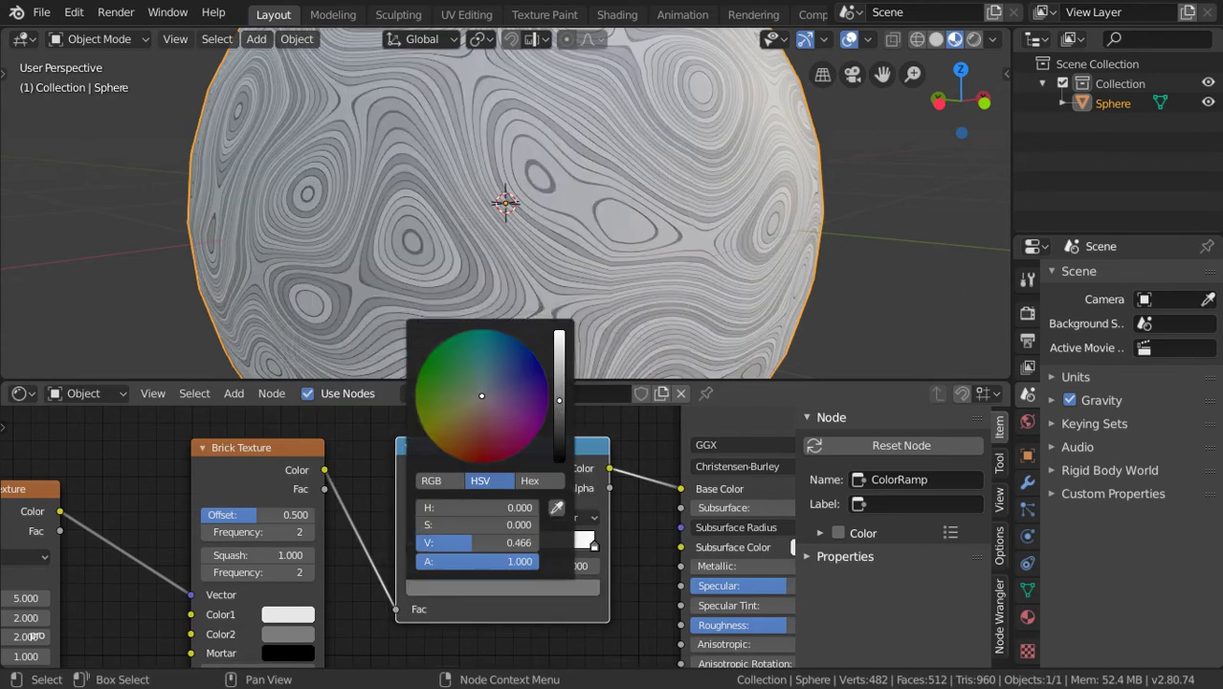
drag(560, 400, 559, 359)
drag(484, 429, 517, 432)
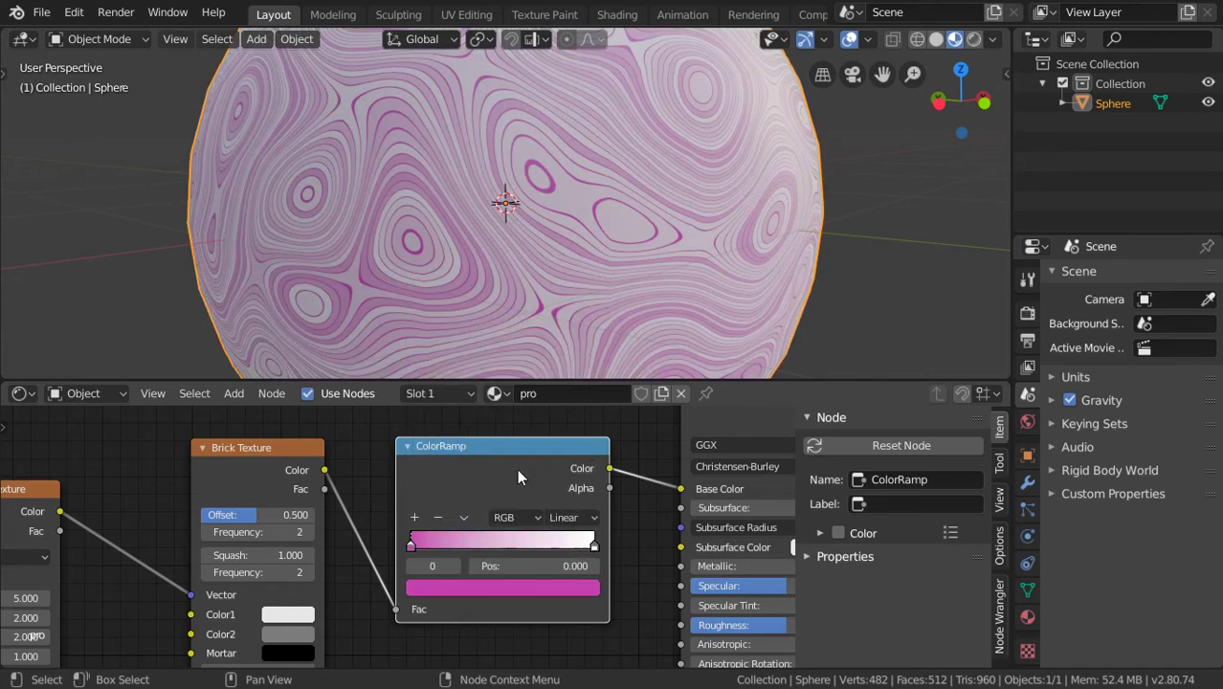
Step: Add a purple middle ColorRamp stop and make the right stop green
click(415, 519)
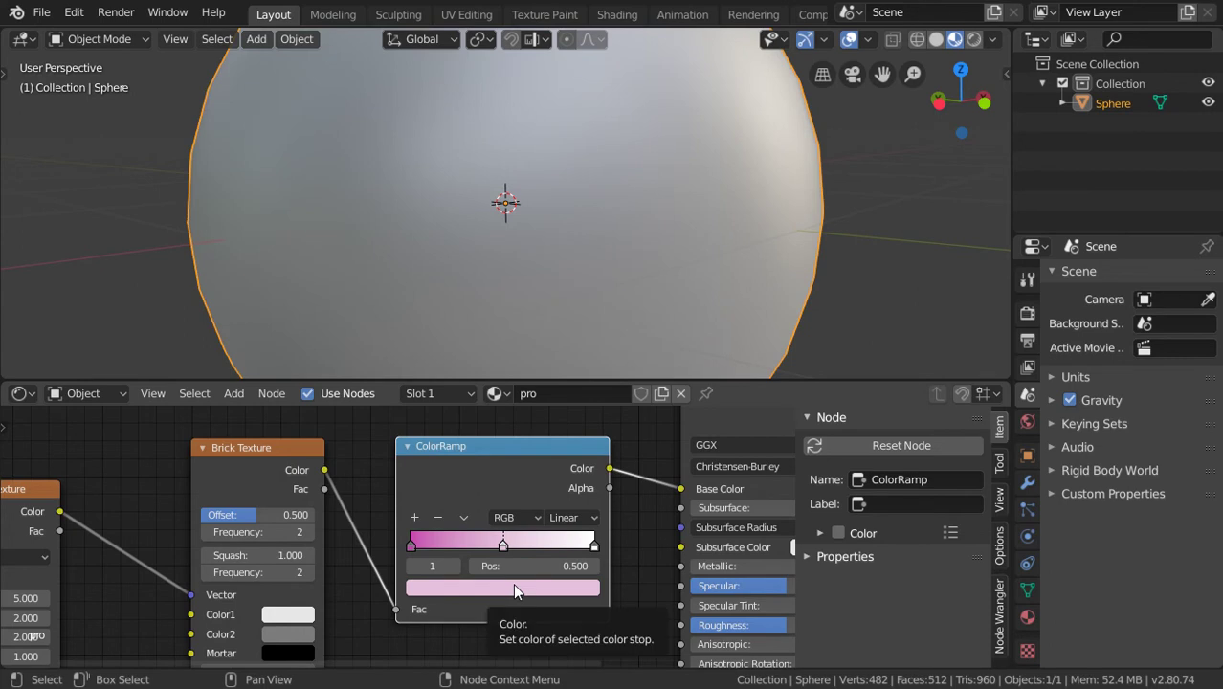
click(514, 586)
drag(526, 400, 547, 402)
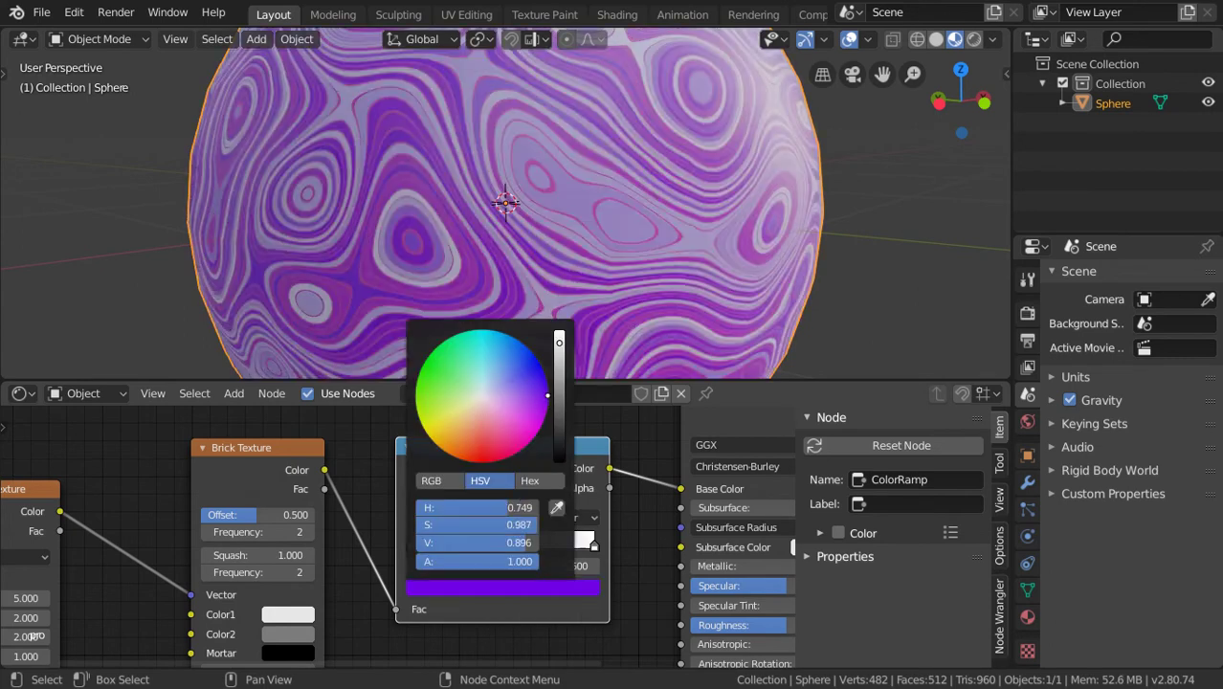
click(593, 543)
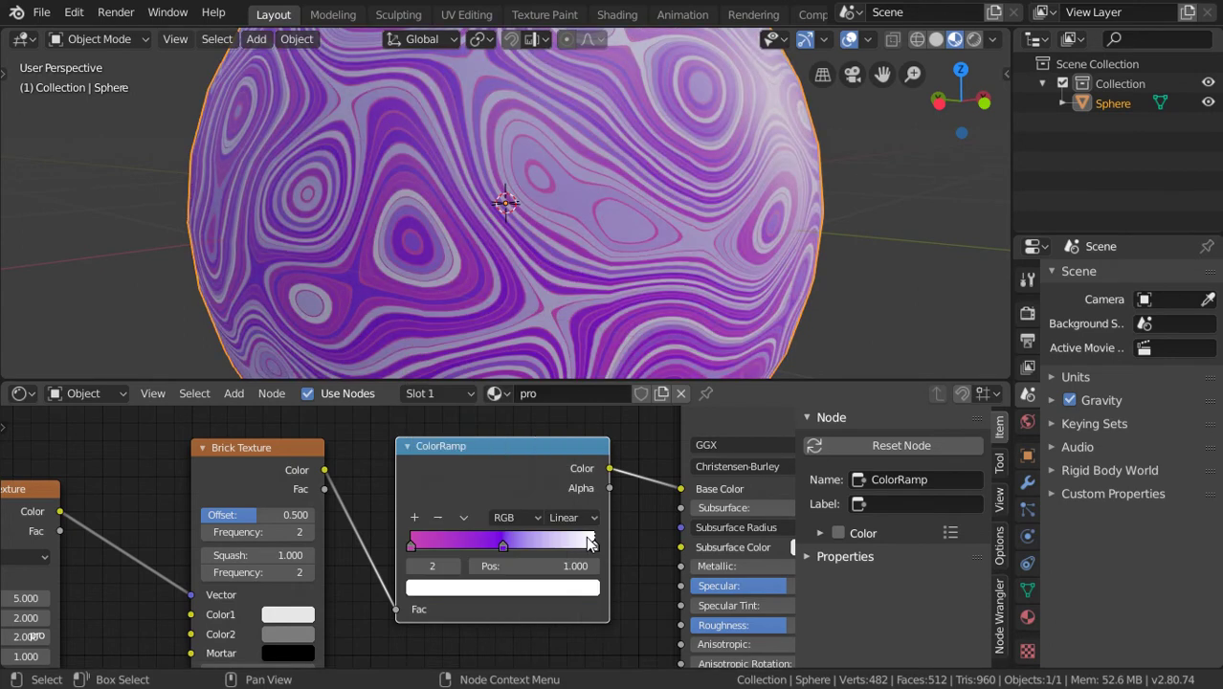
click(575, 591)
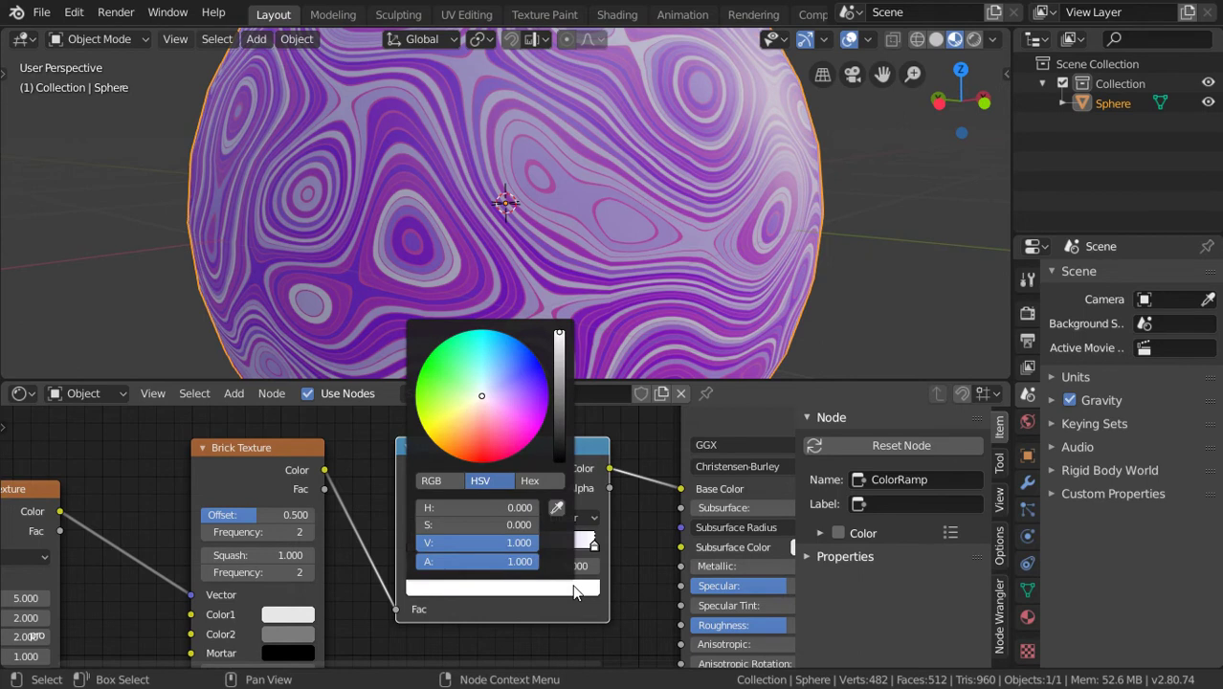
click(448, 427)
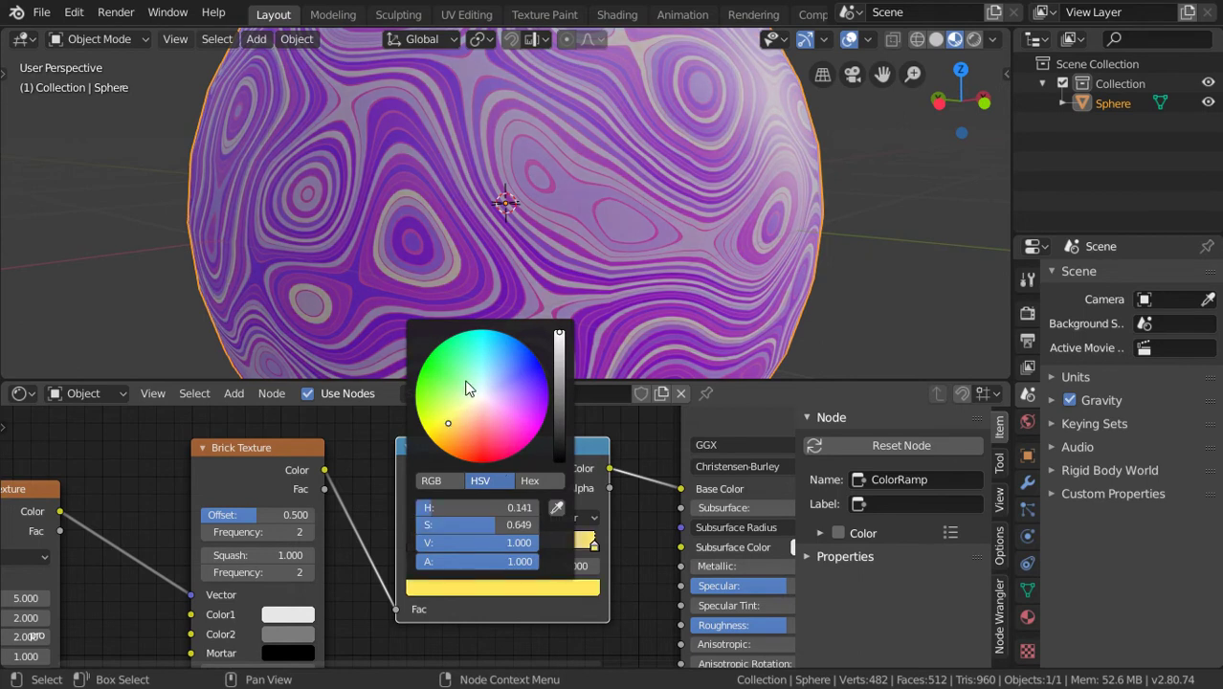
click(460, 377)
right_click(450, 483)
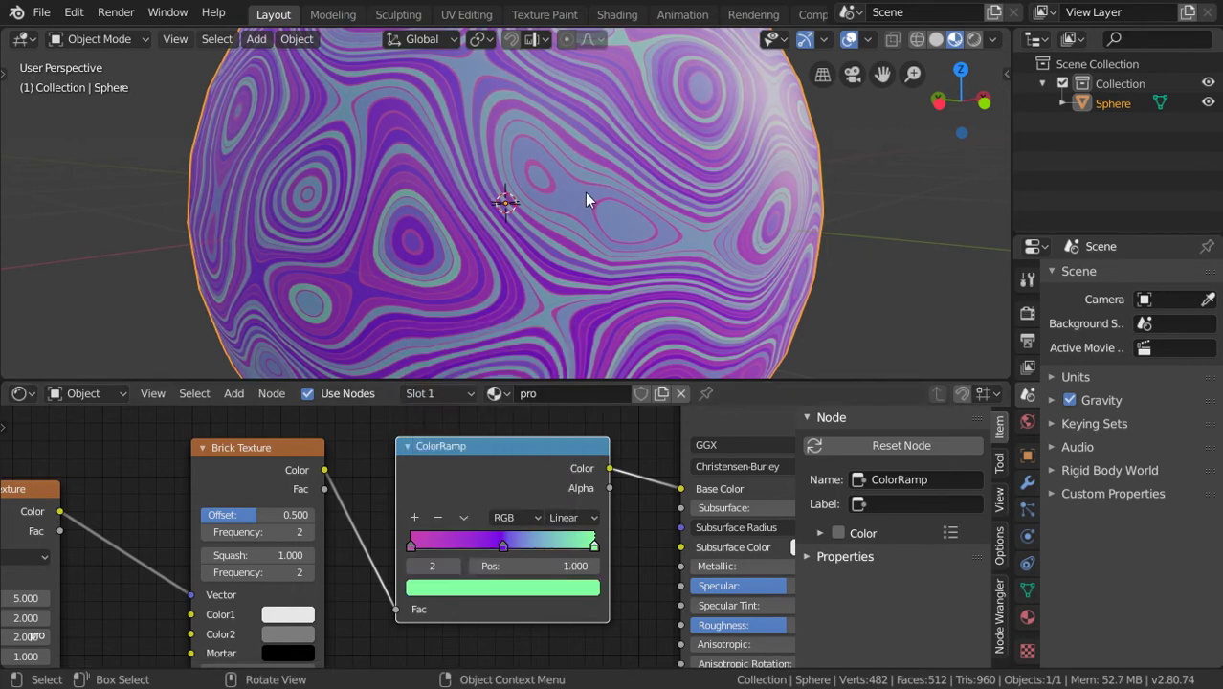
scroll(561, 275, down, 4)
Step: Orbit and zoom the marble sphere and give the 3D view more height
middle_drag(530, 501, 510, 458)
mouse_move(530, 233)
middle_down()
mouse_move(447, 255)
mouse_move(544, 235)
middle_up()
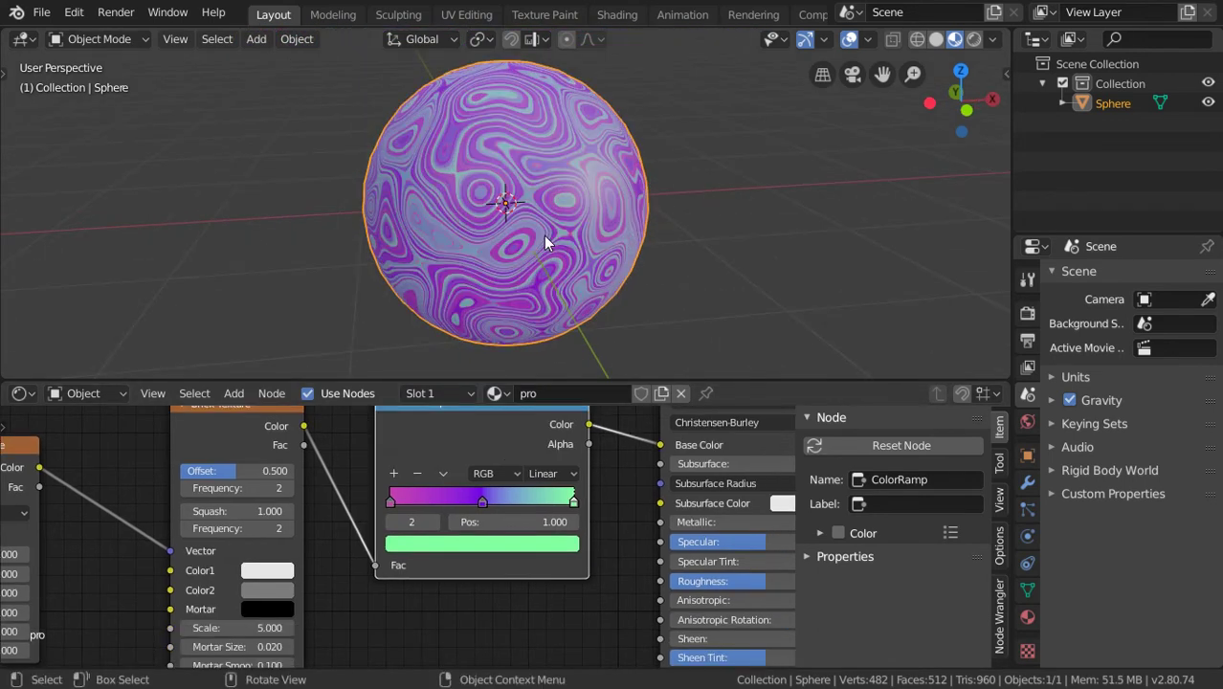
scroll(544, 236, up, 1)
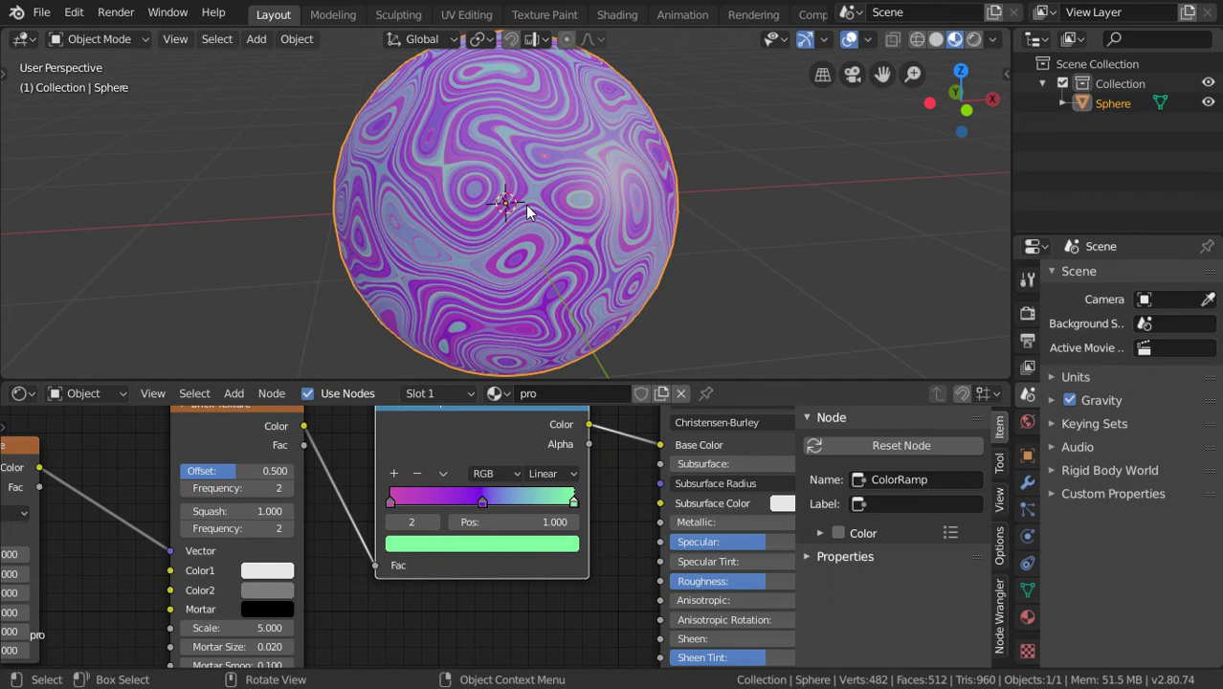
scroll(590, 223, up, 2)
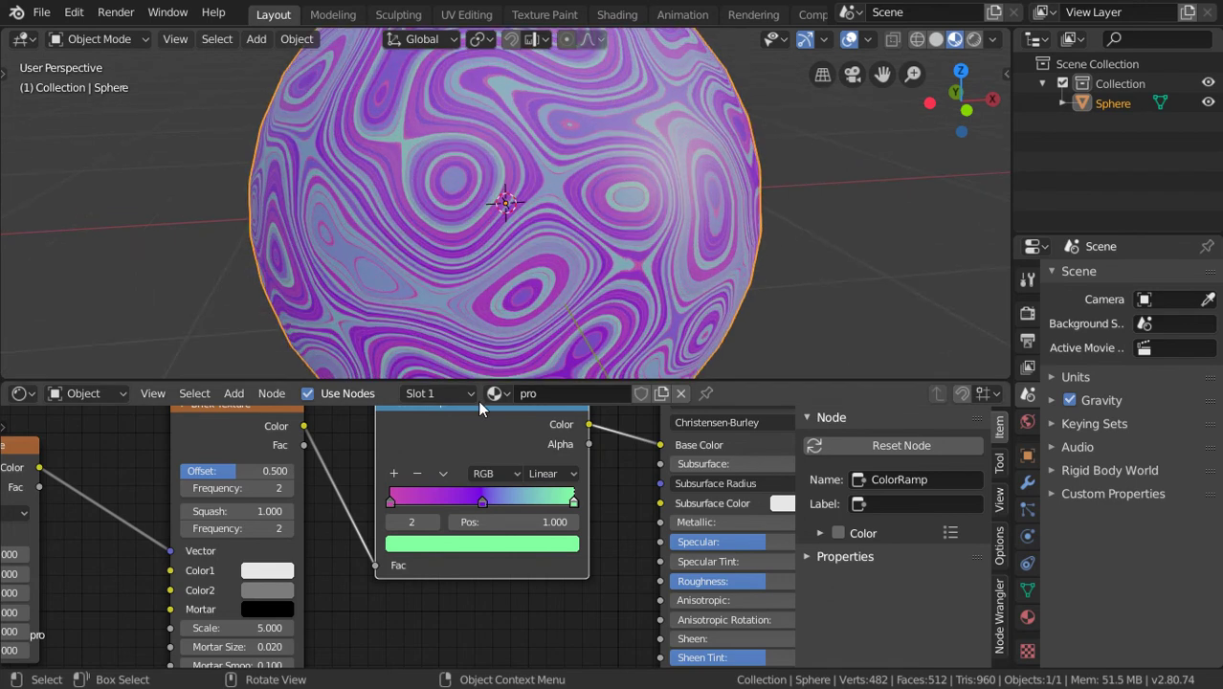
drag(487, 378, 490, 446)
Step: Enlarge and zoom out the node editor to show the whole Musgrave–Brick–ColorRamp–BSDF chain
scroll(513, 244, up, 4)
scroll(513, 244, down, 1)
scroll(513, 244, up, 1)
scroll(514, 244, down, 2)
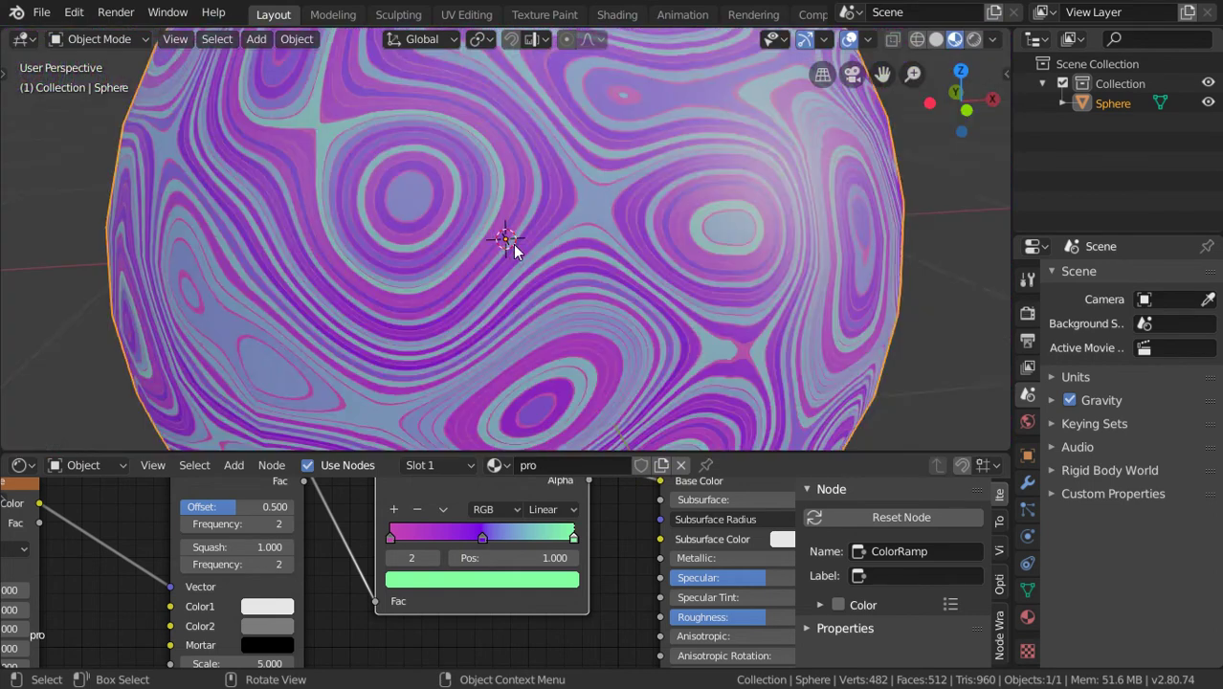
scroll(513, 244, up, 2)
scroll(513, 244, up, 2)
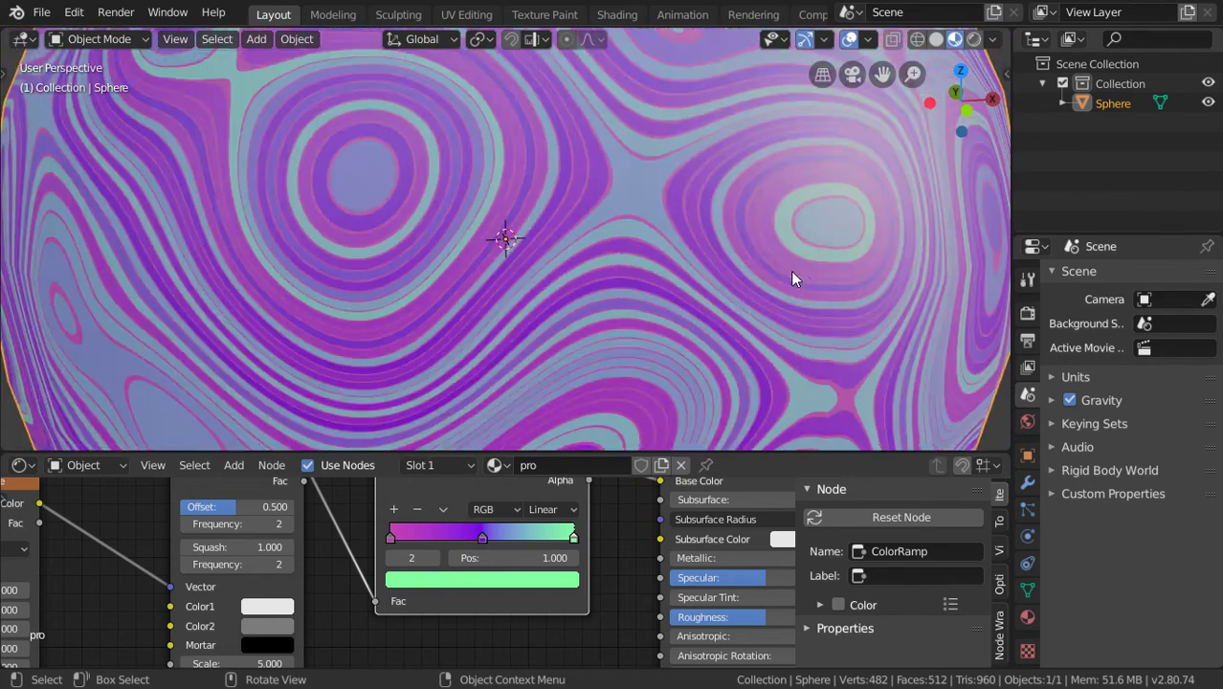
scroll(791, 271, down, 3)
mouse_move(806, 274)
middle_down()
mouse_move(626, 270)
mouse_move(639, 315)
middle_up()
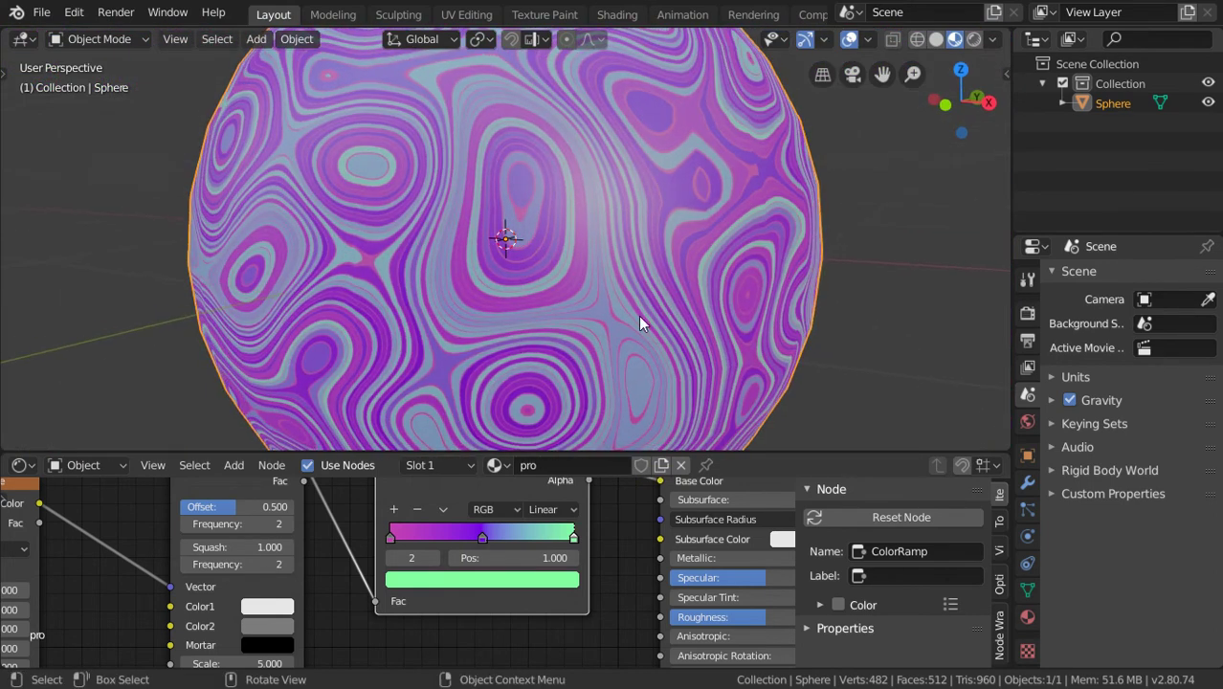
scroll(430, 357, down, 3)
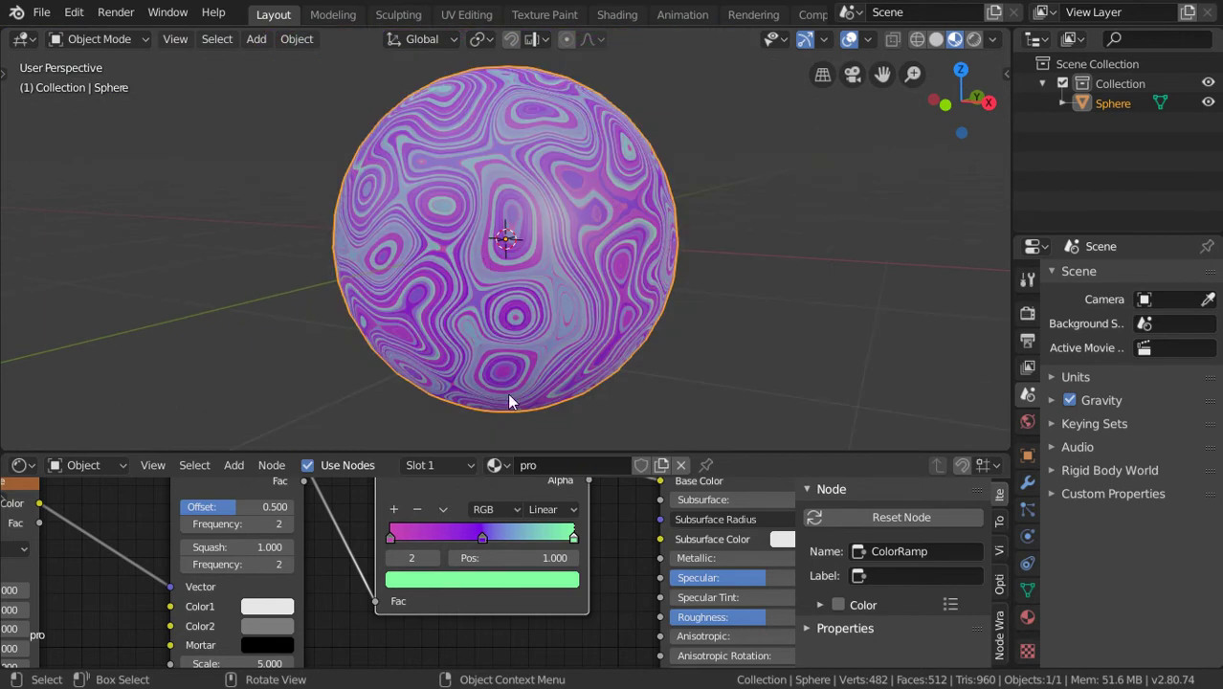
drag(554, 450, 563, 290)
scroll(510, 354, down, 2)
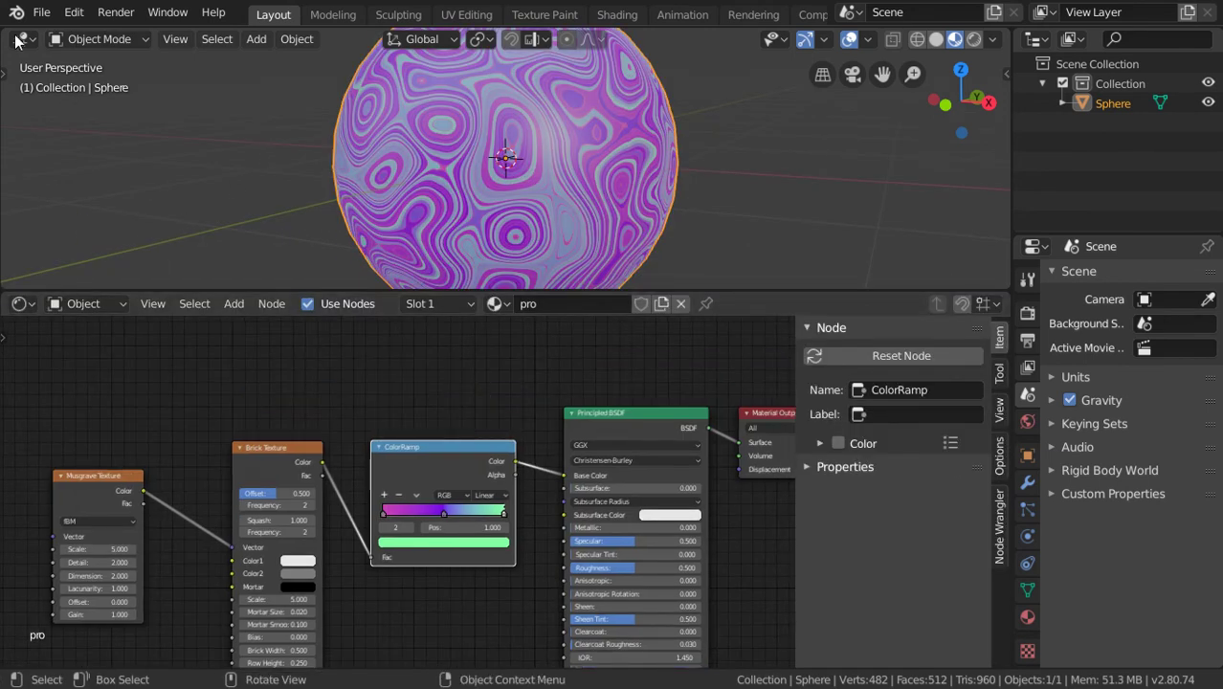
Step: Turn the upper area into an Image Editor and size a new image 2048 × 2048
click(21, 39)
click(60, 153)
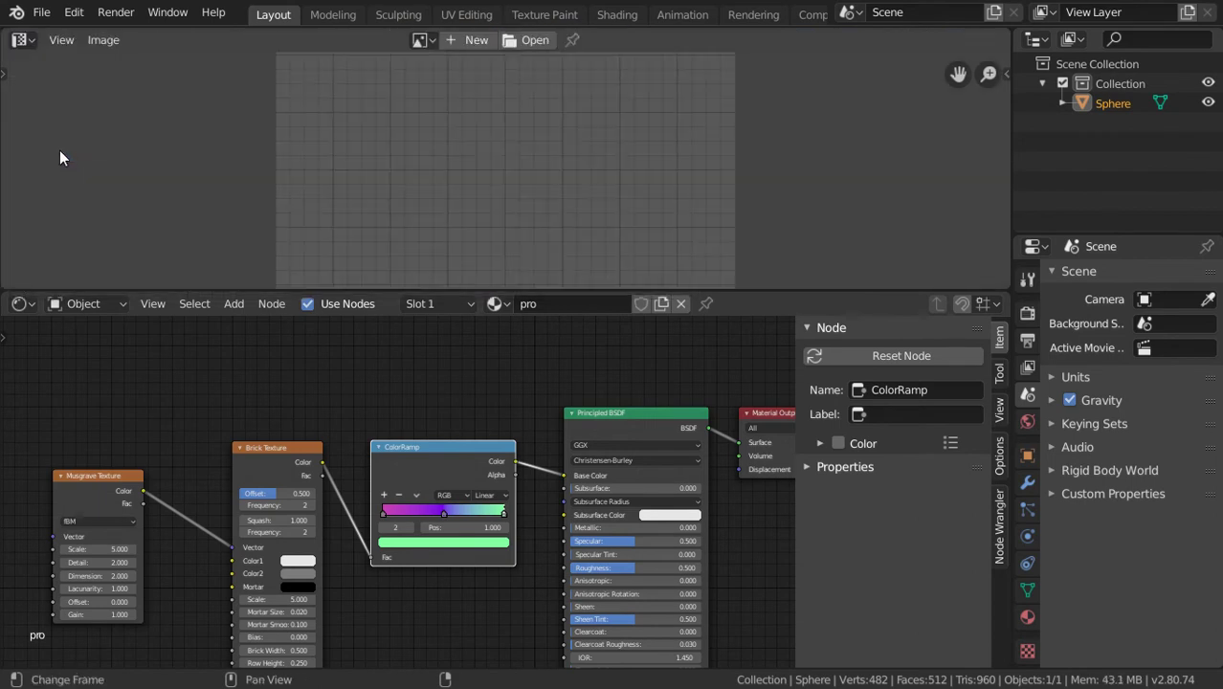
click(477, 43)
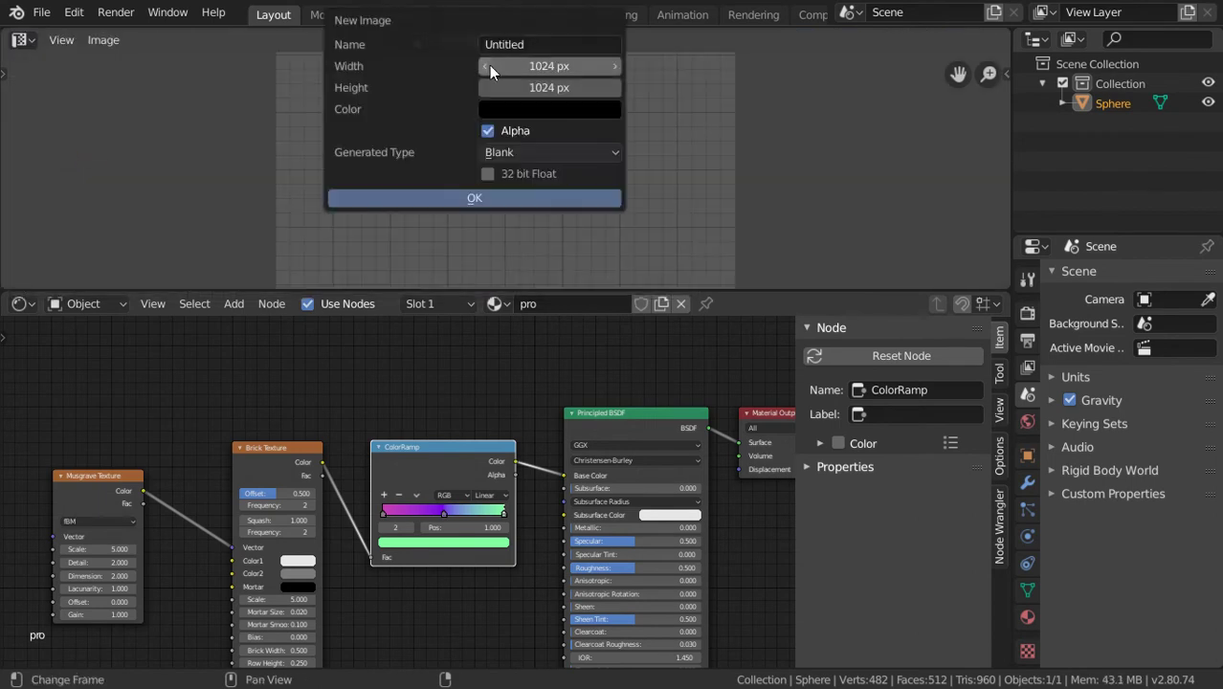
click(542, 61)
click(552, 65)
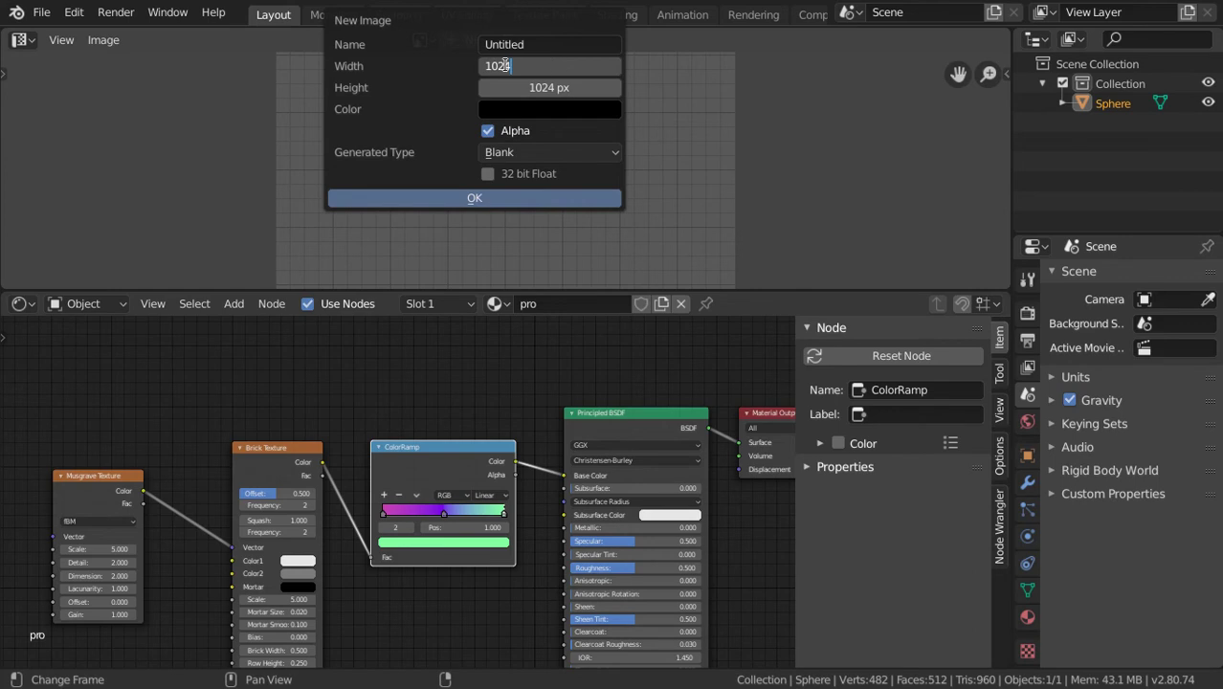
text(*2)
key(Return)
click(575, 85)
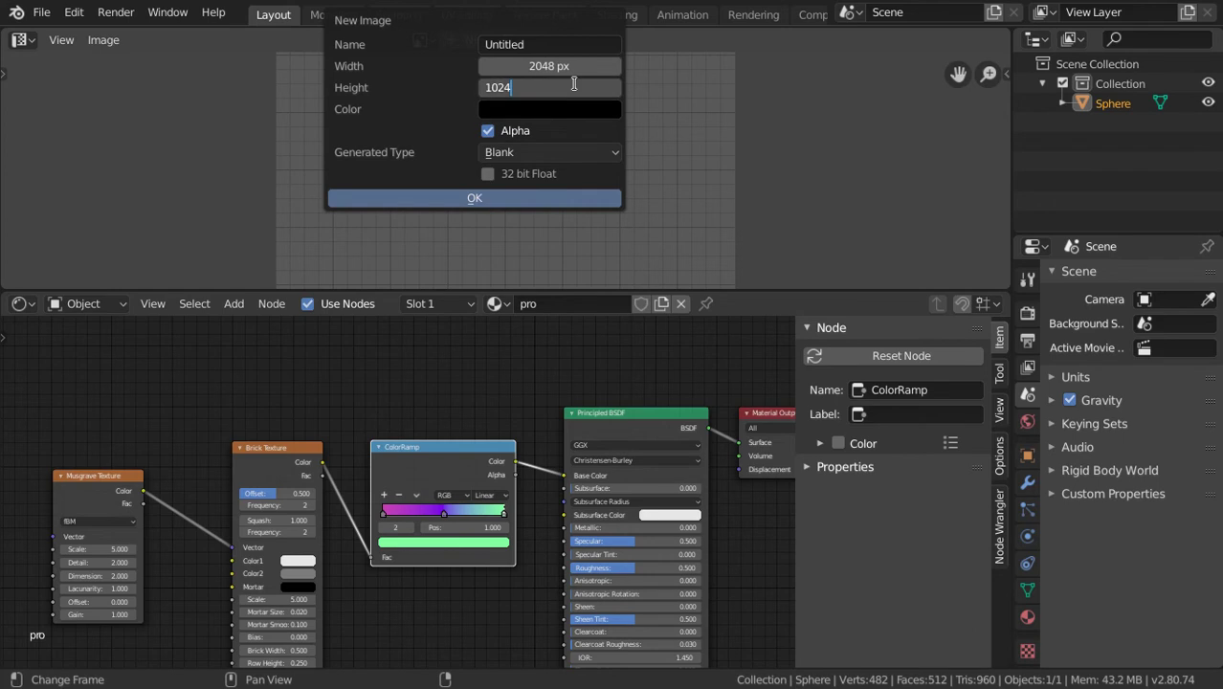
text(*2)
key(Return)
Step: Name the new image 'Sphere Baked' and create it
click(552, 44)
text(ba)
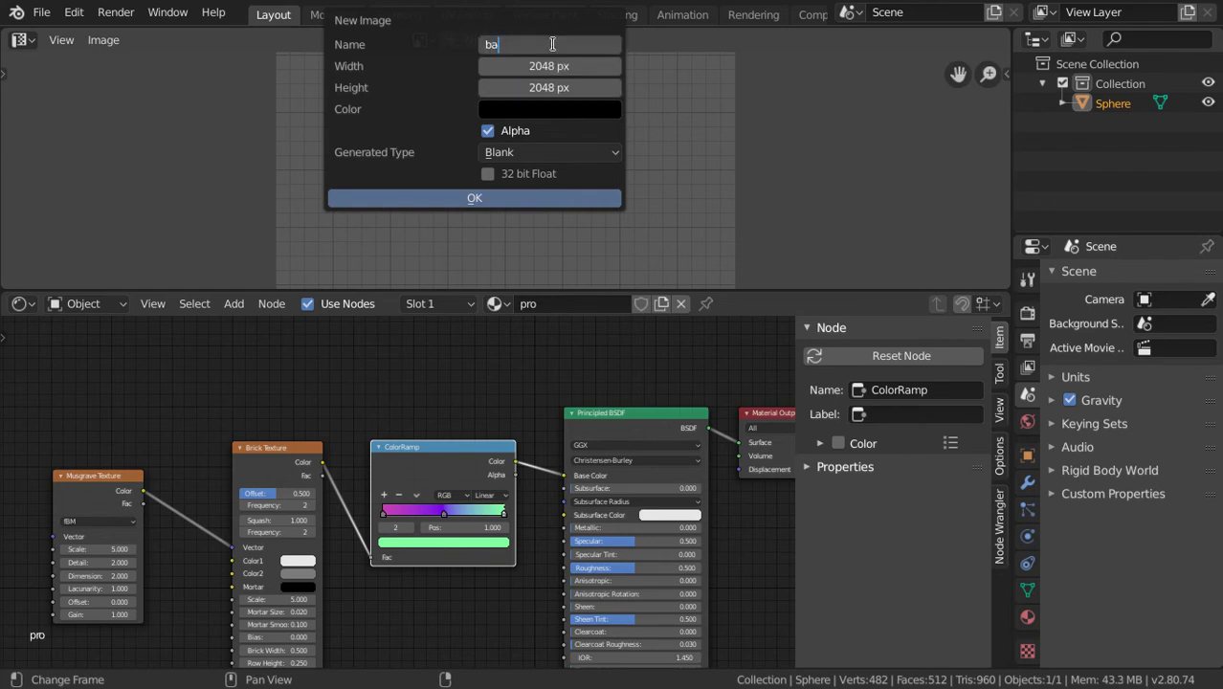
key(BackSpace)
key(BackSpace)
text(Sphere Baked)
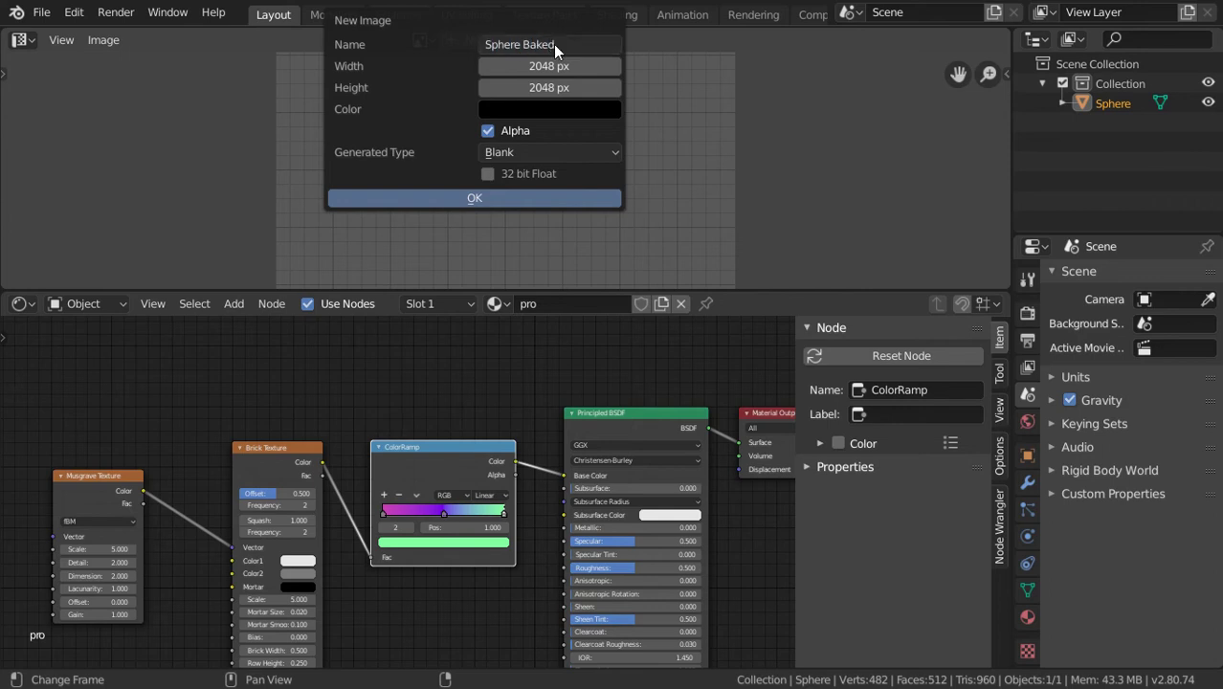
key(Return)
click(545, 193)
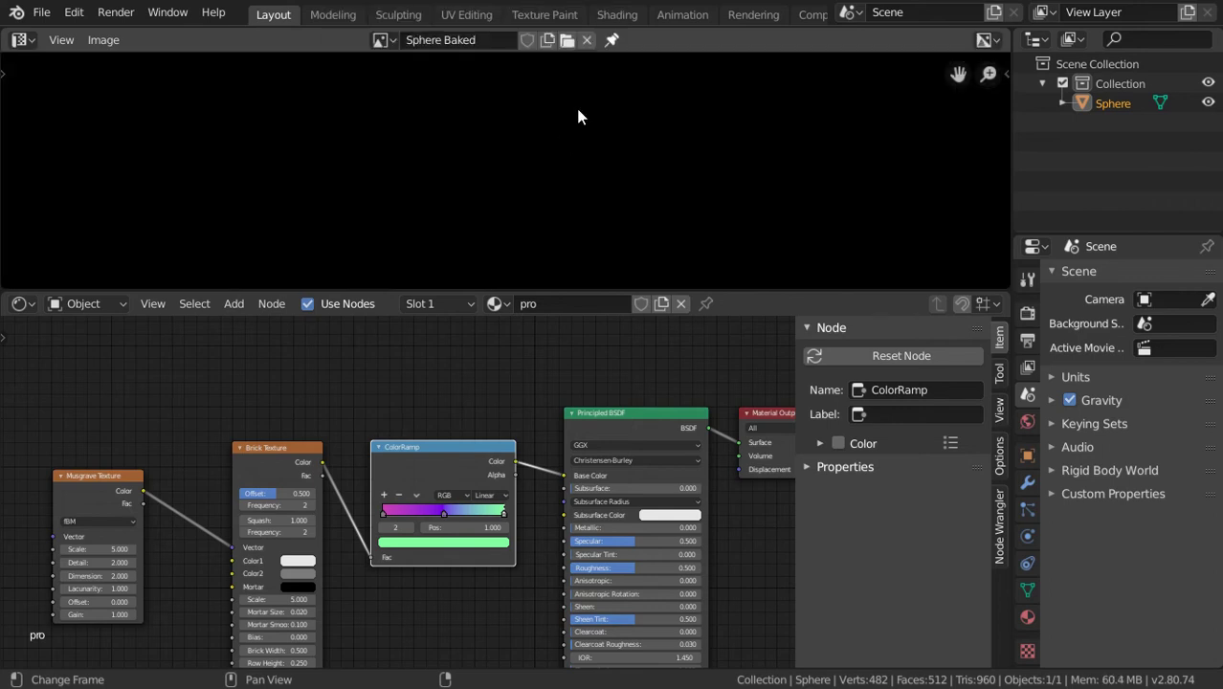
Step: Add an Image Texture node to the marble material and assign it the Sphere Baked image
key(Home)
middle_drag(464, 486, 437, 360)
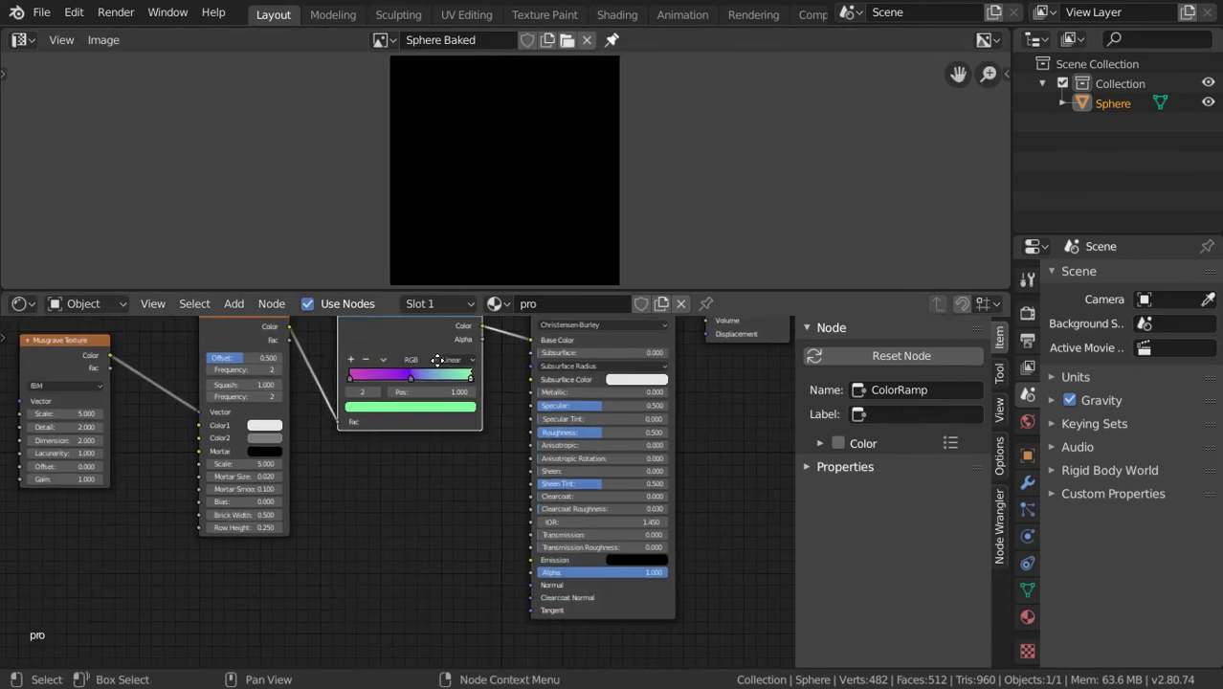
key(shift+a)
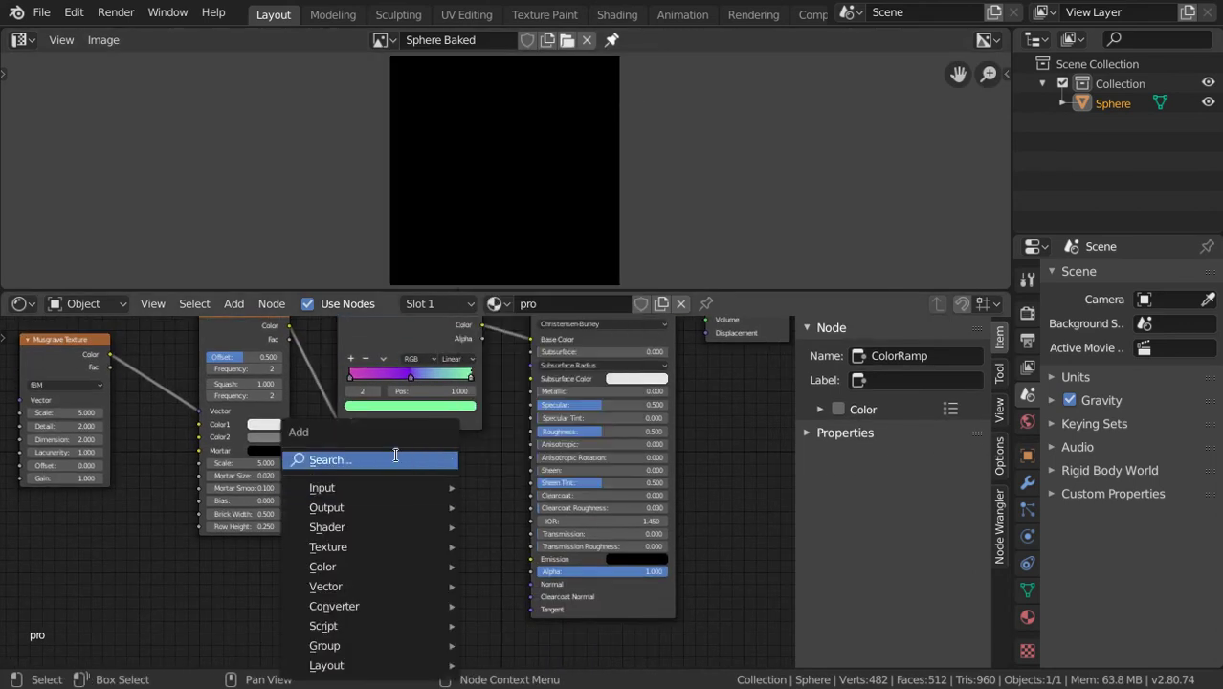
click(395, 459)
text(im)
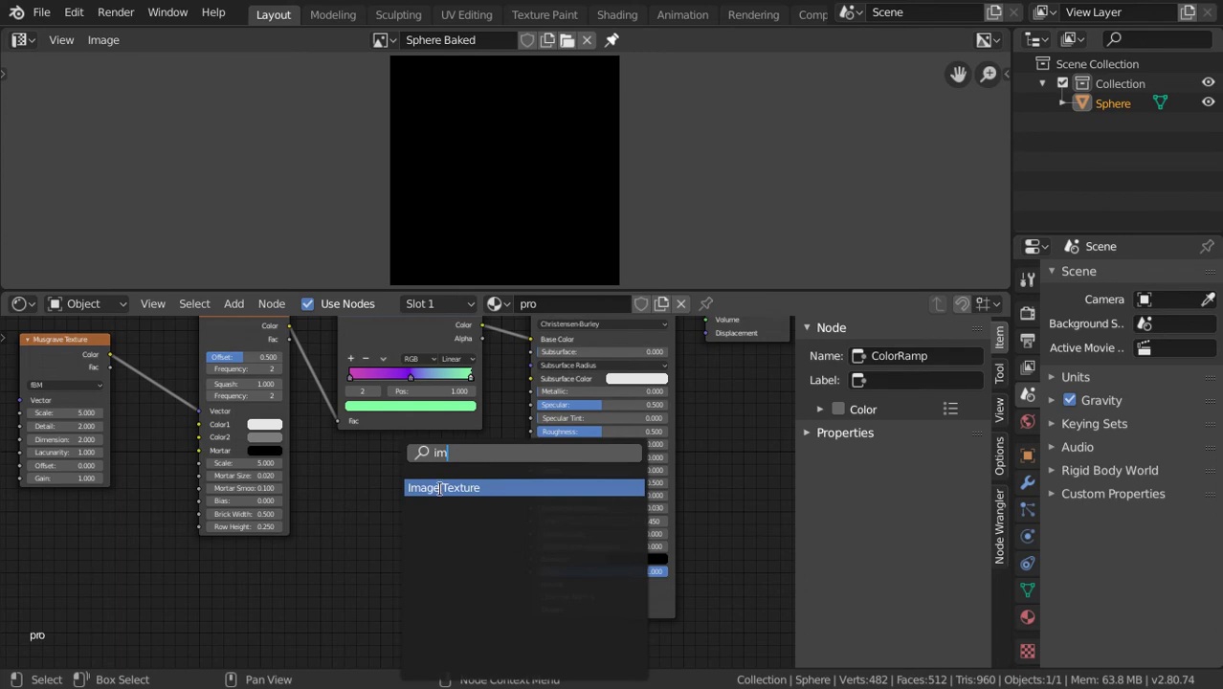
click(442, 488)
click(346, 534)
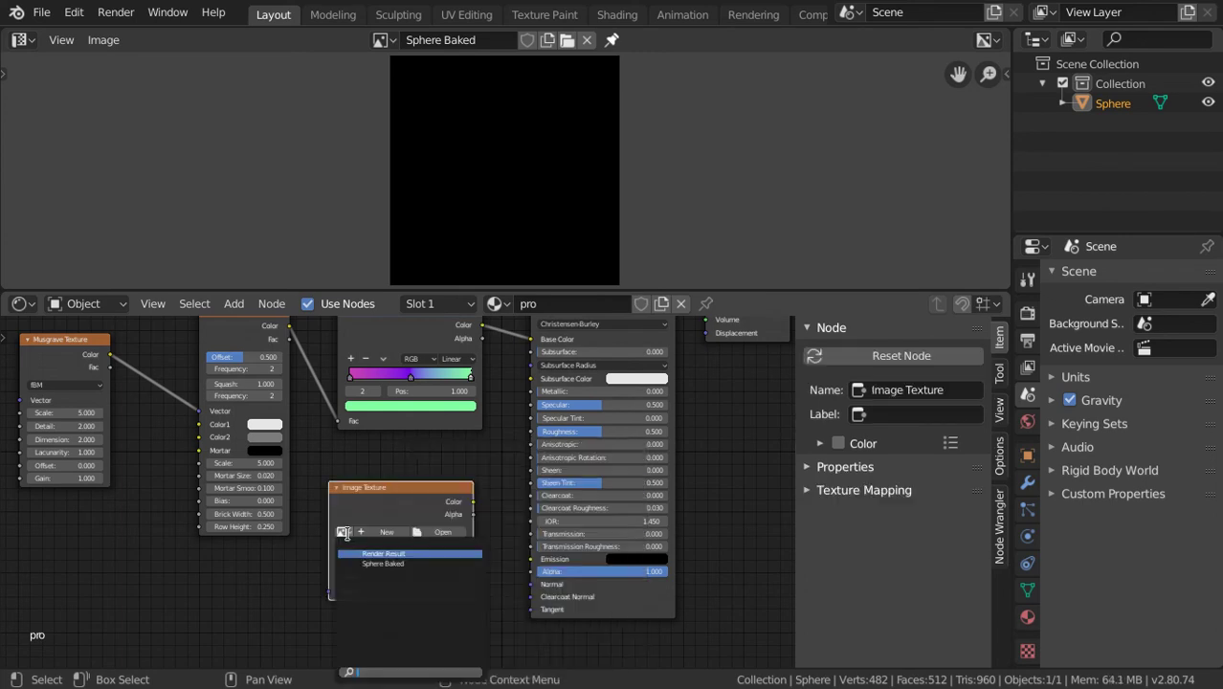
click(385, 564)
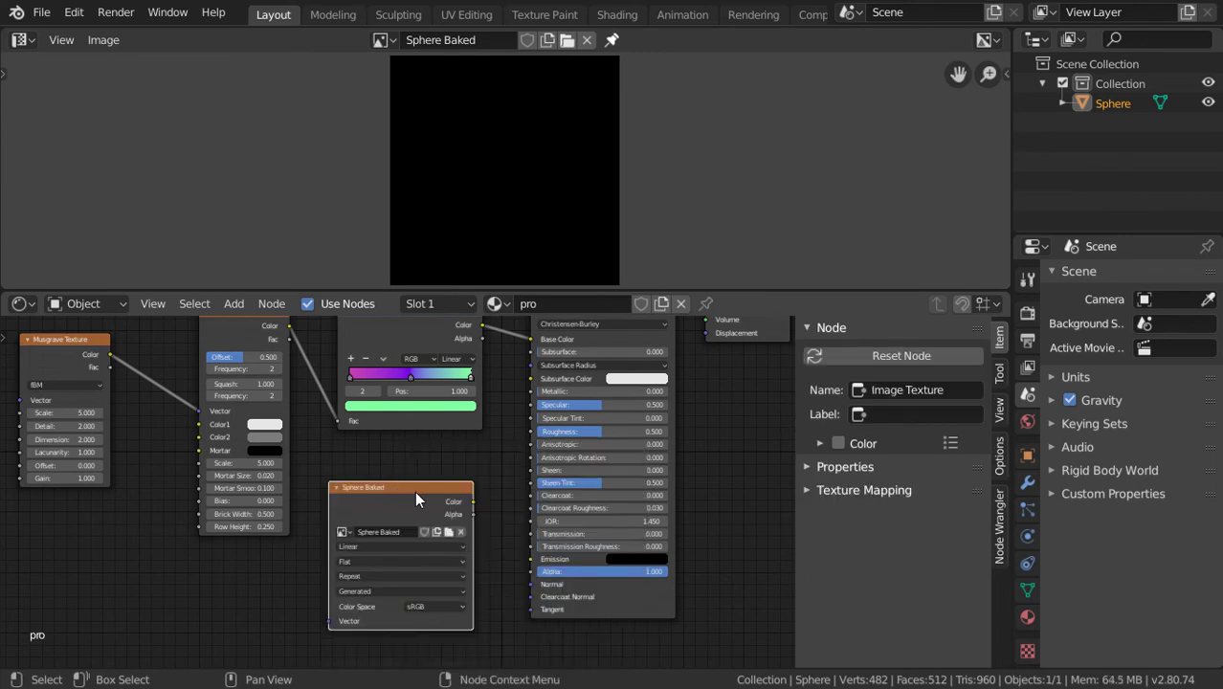
scroll(422, 493, up, 1)
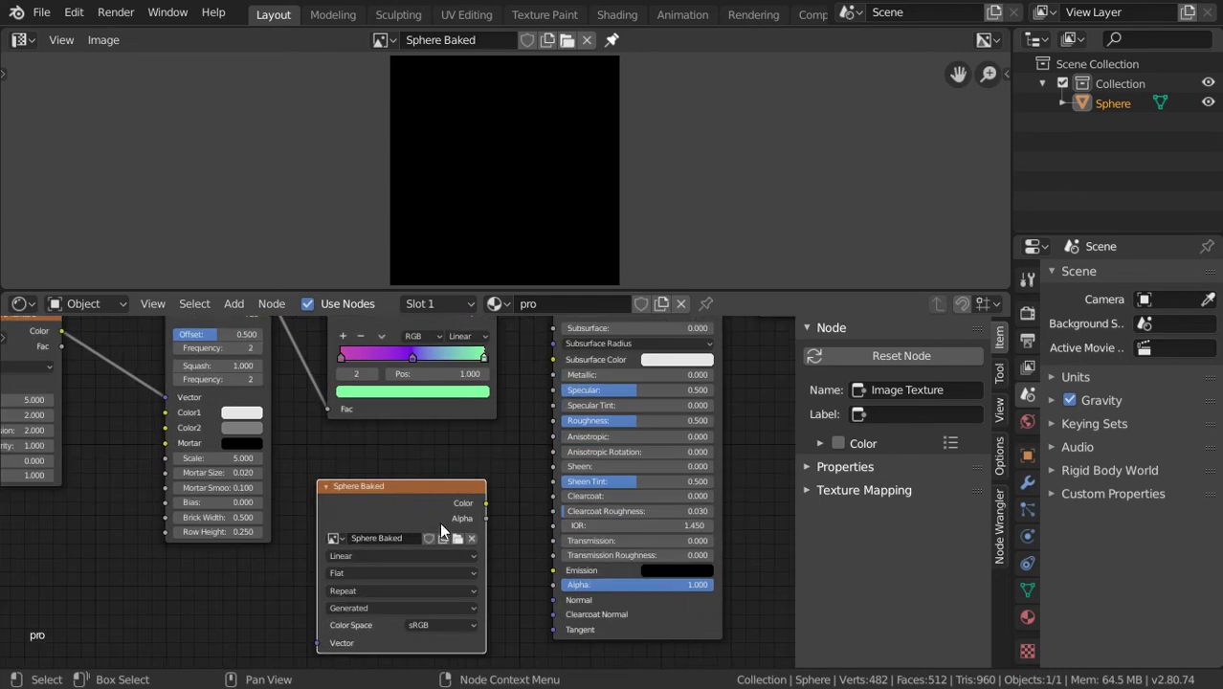
middle_drag(439, 521, 416, 443)
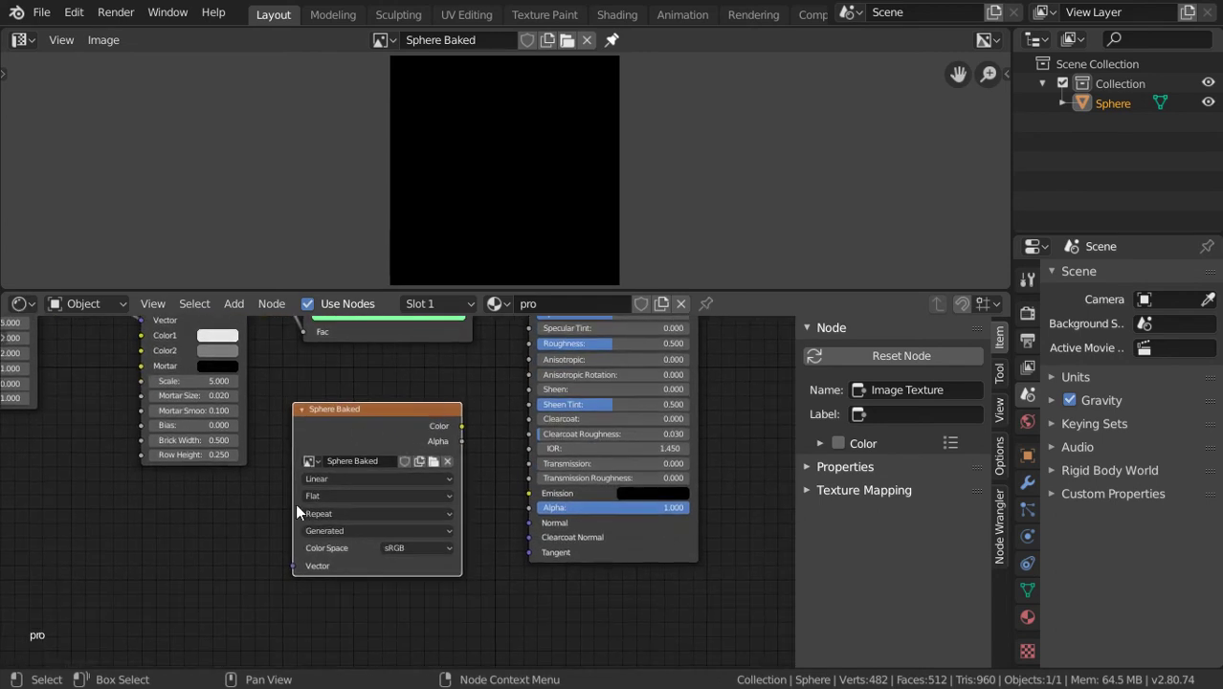
click(27, 40)
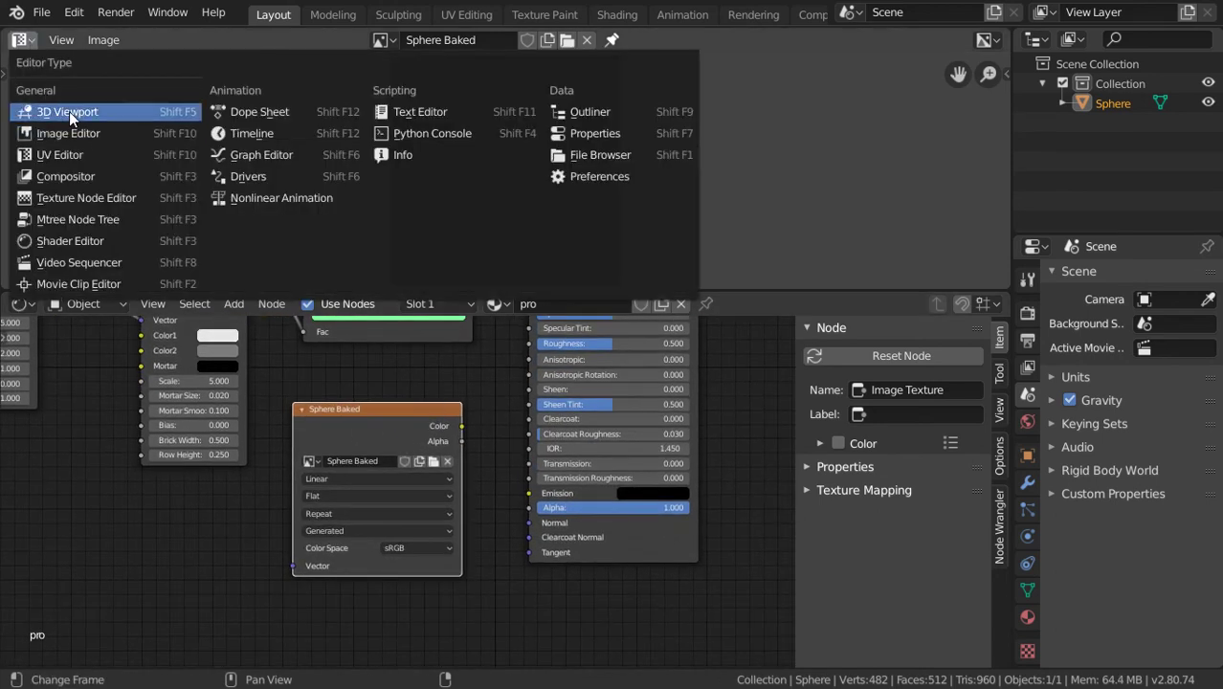
Step: Return the top area to the 3D Viewport and switch the render engine to Cycles
click(69, 111)
middle_drag(527, 161, 503, 157)
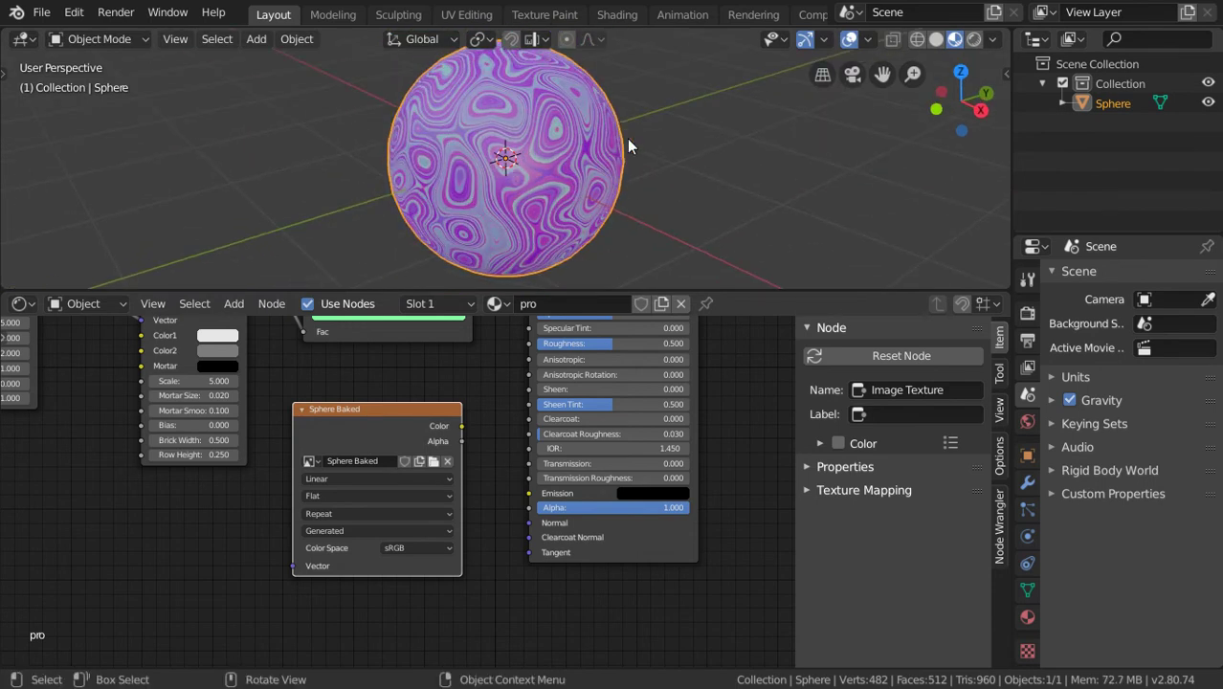
click(1027, 340)
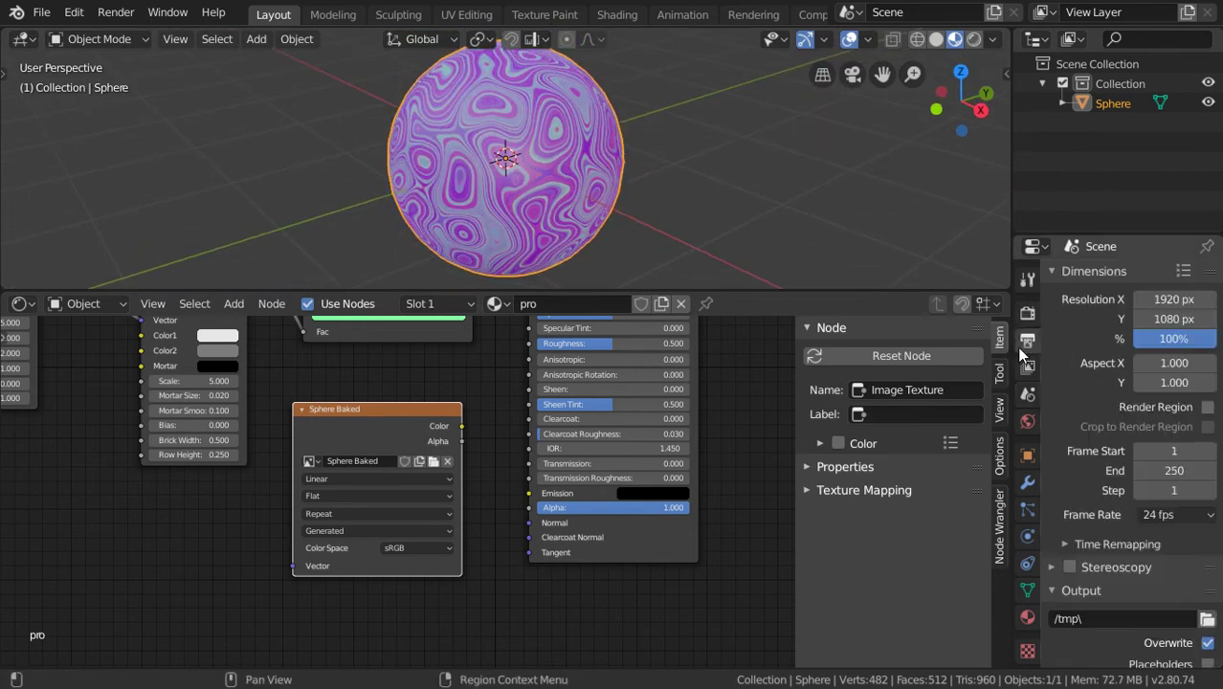
drag(1013, 355, 809, 356)
click(842, 313)
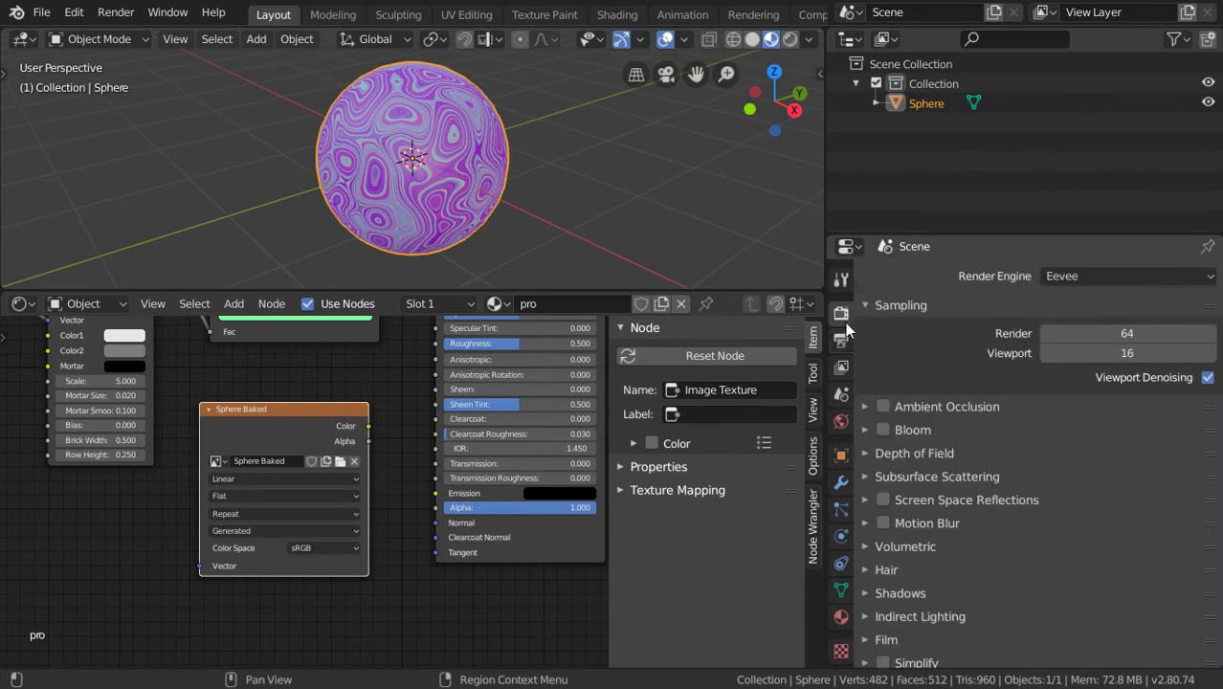
click(1086, 275)
click(1084, 335)
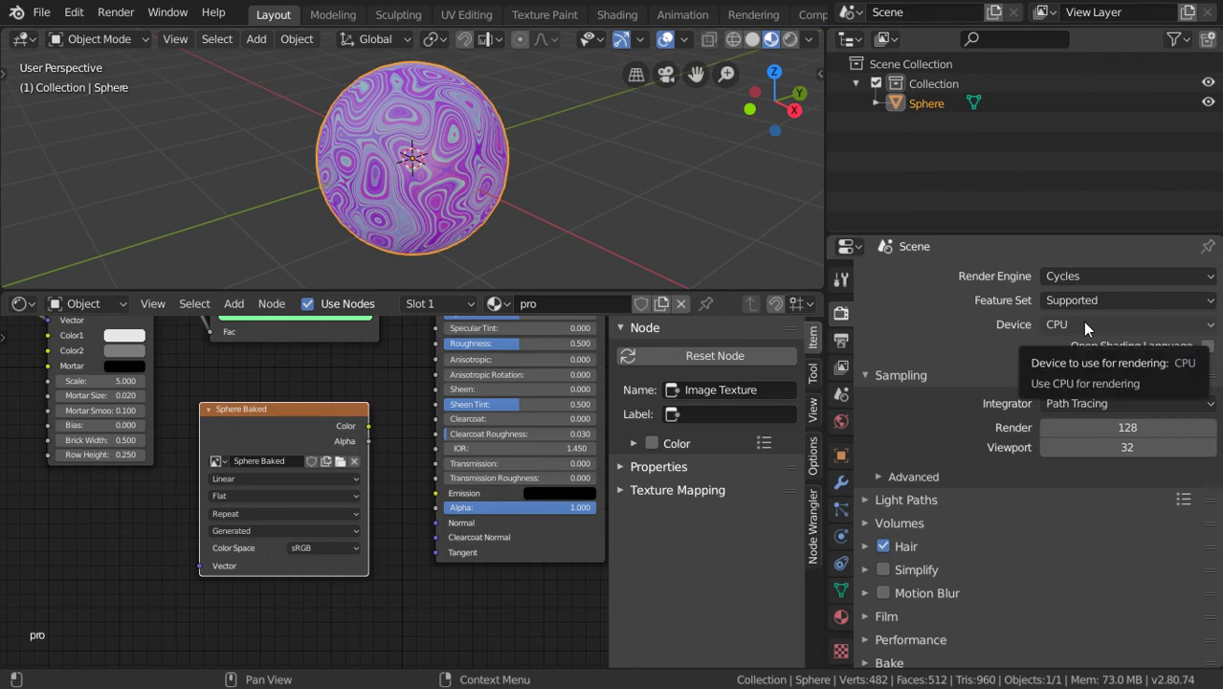
Step: Set the render device to GPU Compute and render samples to 600
click(1115, 330)
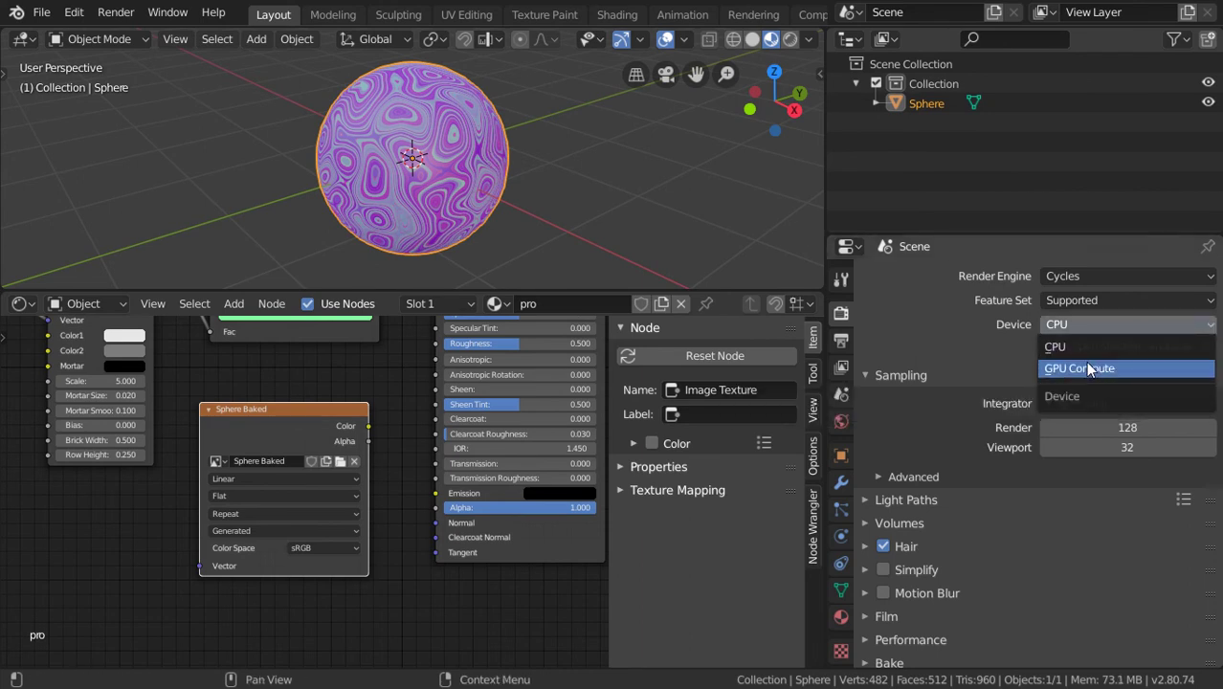
click(1084, 364)
click(1077, 324)
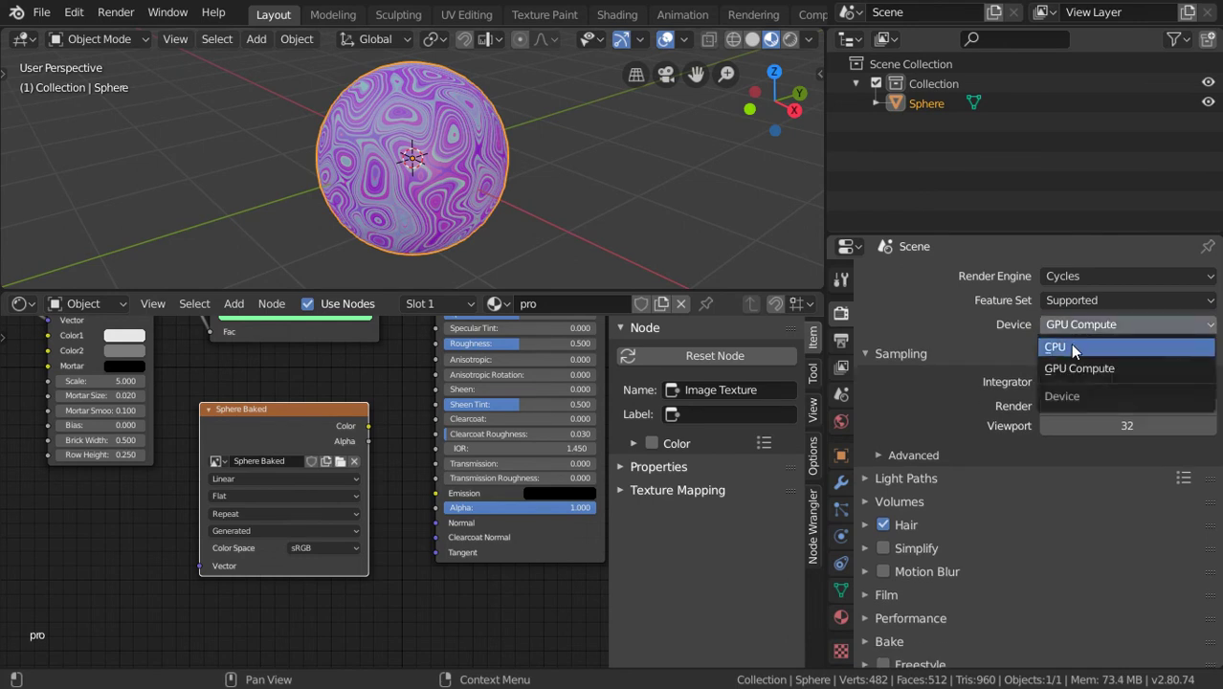
click(1071, 347)
click(1068, 327)
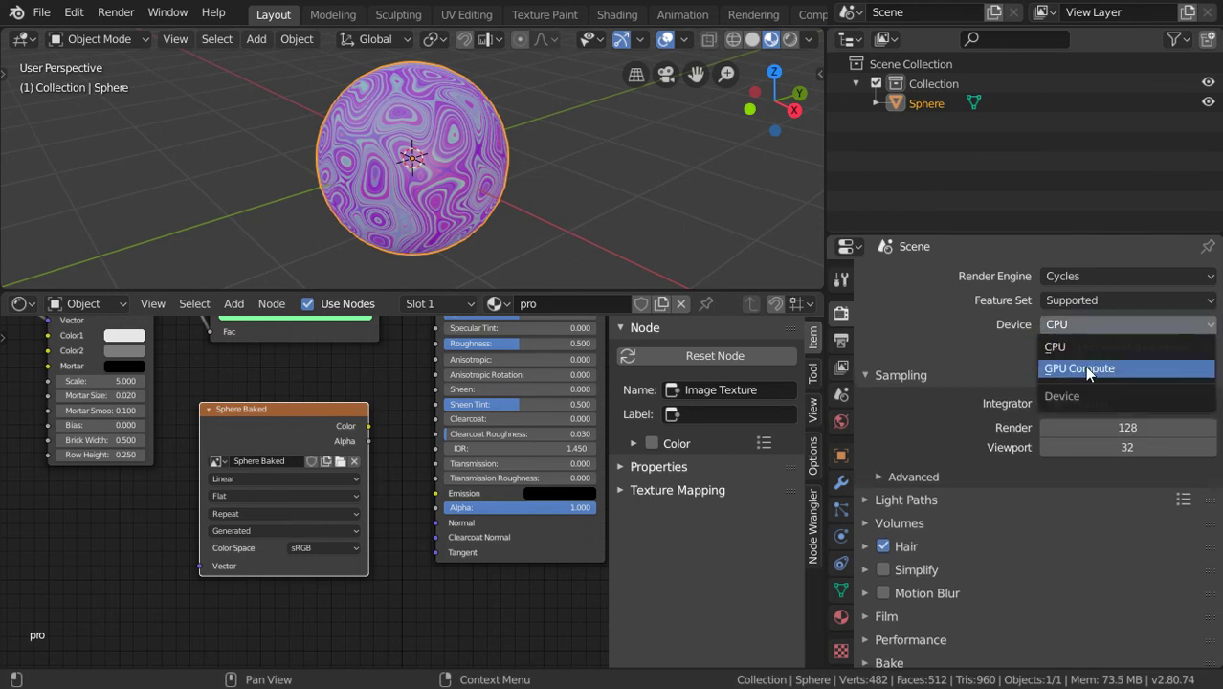
click(1072, 323)
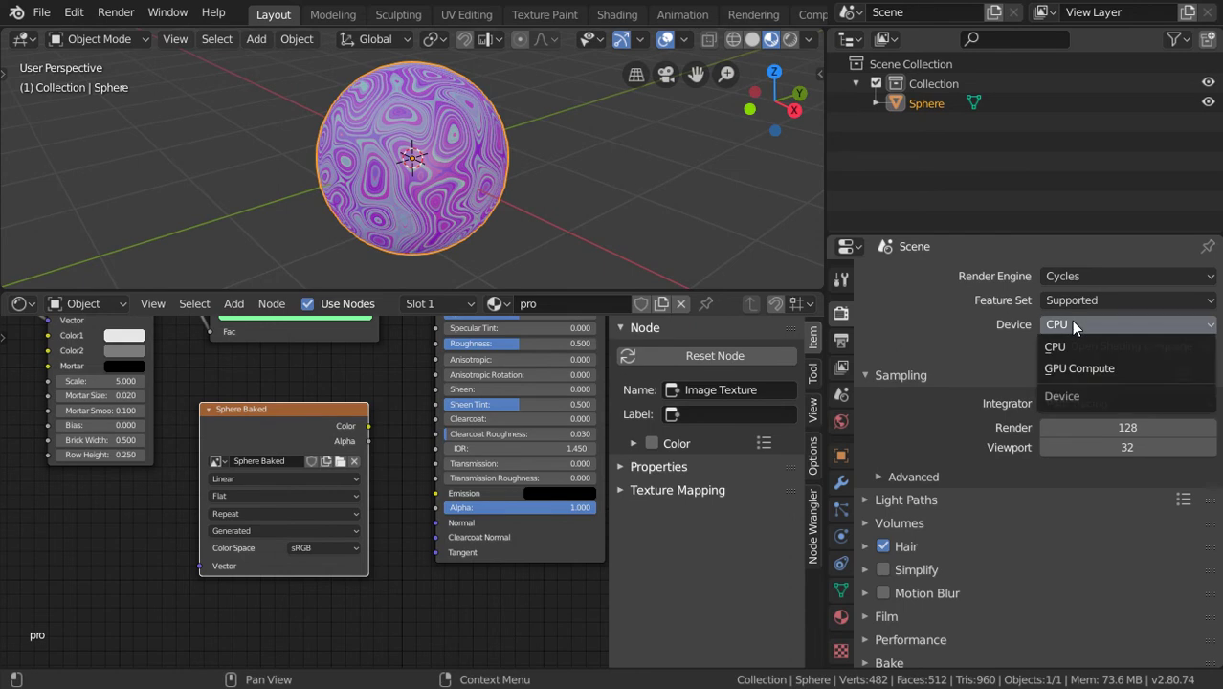
click(1076, 367)
click(1101, 406)
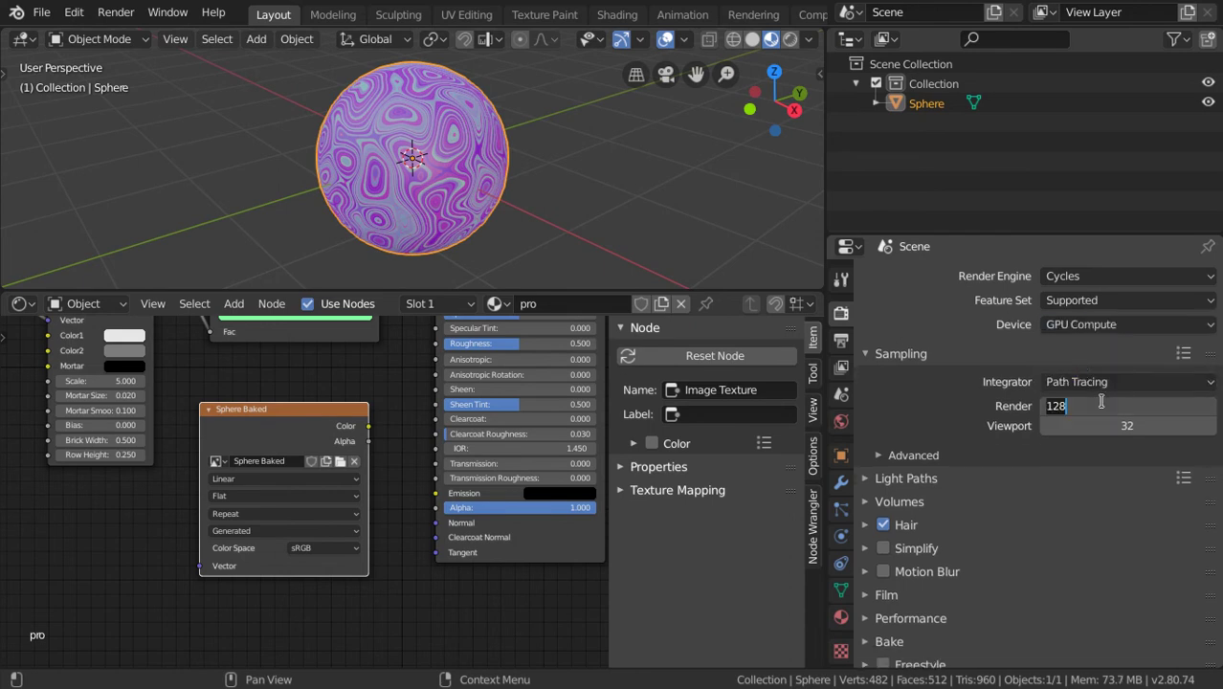
text(600)
key(Return)
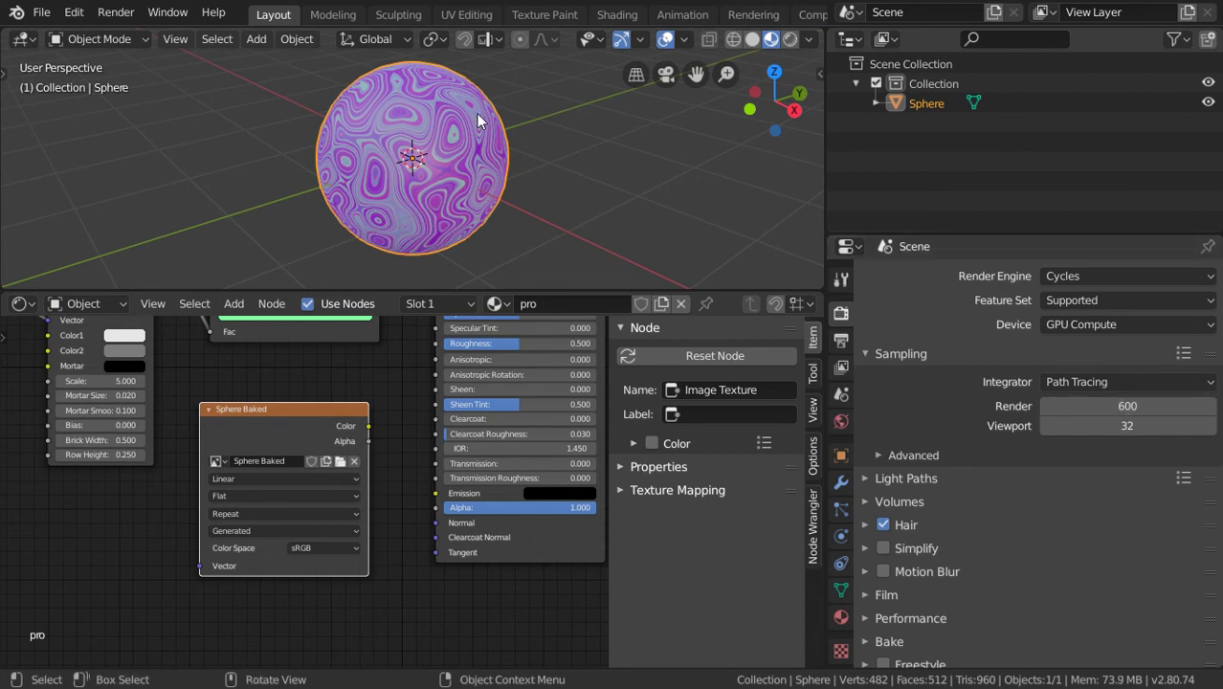
Step: Expand the Bake panel in Render Properties and nudge the render samples value
scroll(1038, 500, down, 1)
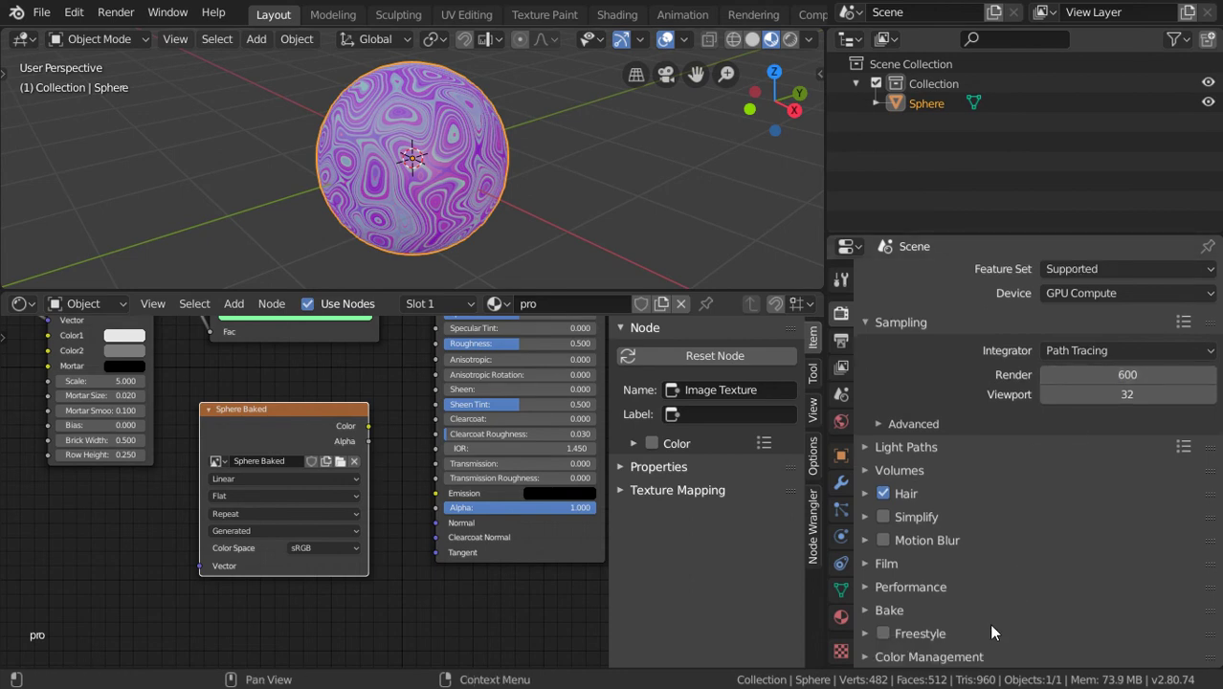
click(923, 610)
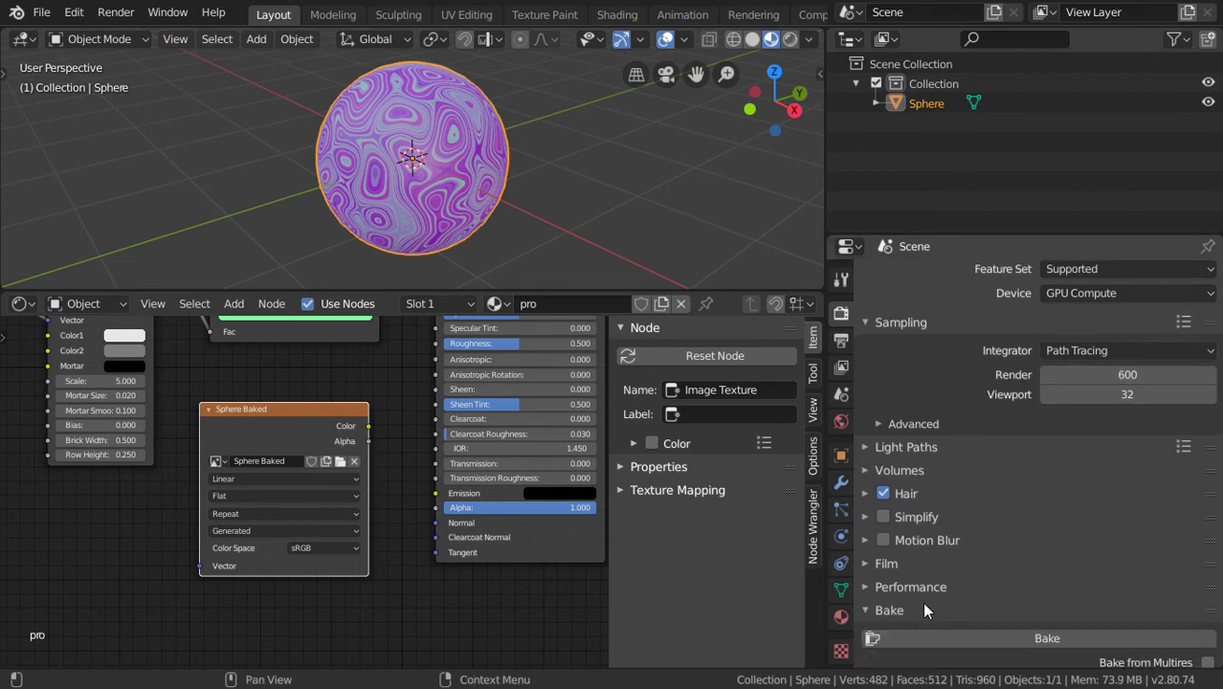
scroll(938, 564, down, 7)
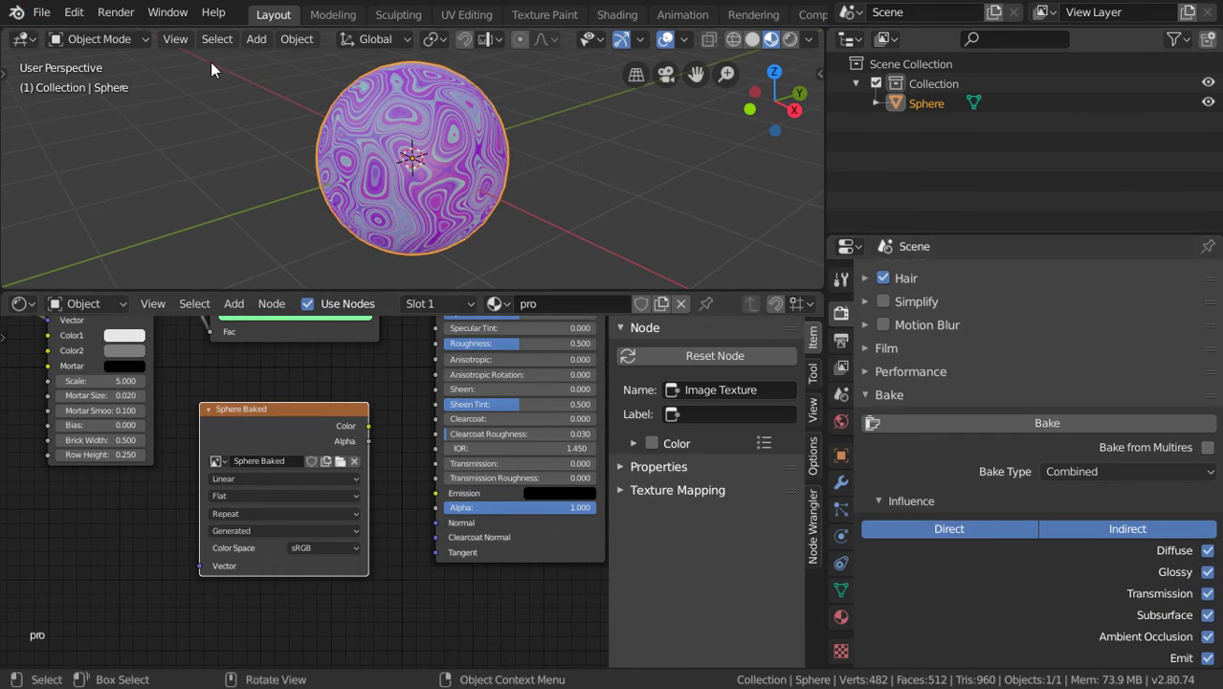
scroll(1081, 460, up, 2)
scroll(1062, 426, up, 1)
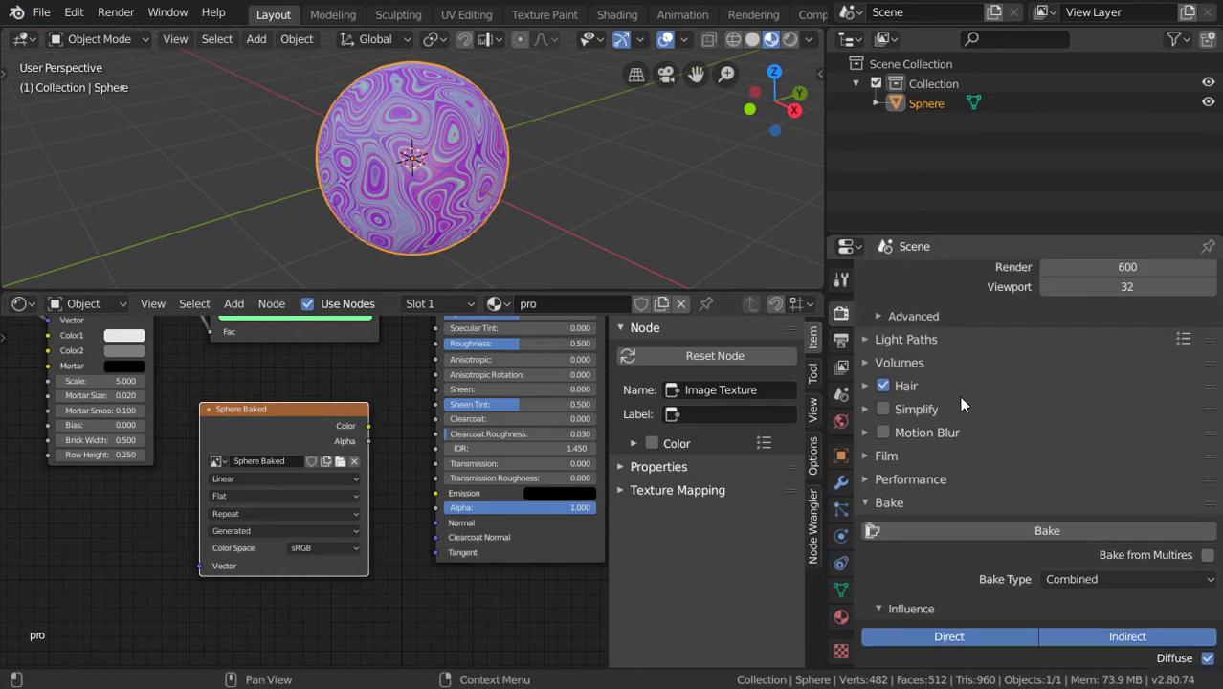
scroll(957, 278, up, 3)
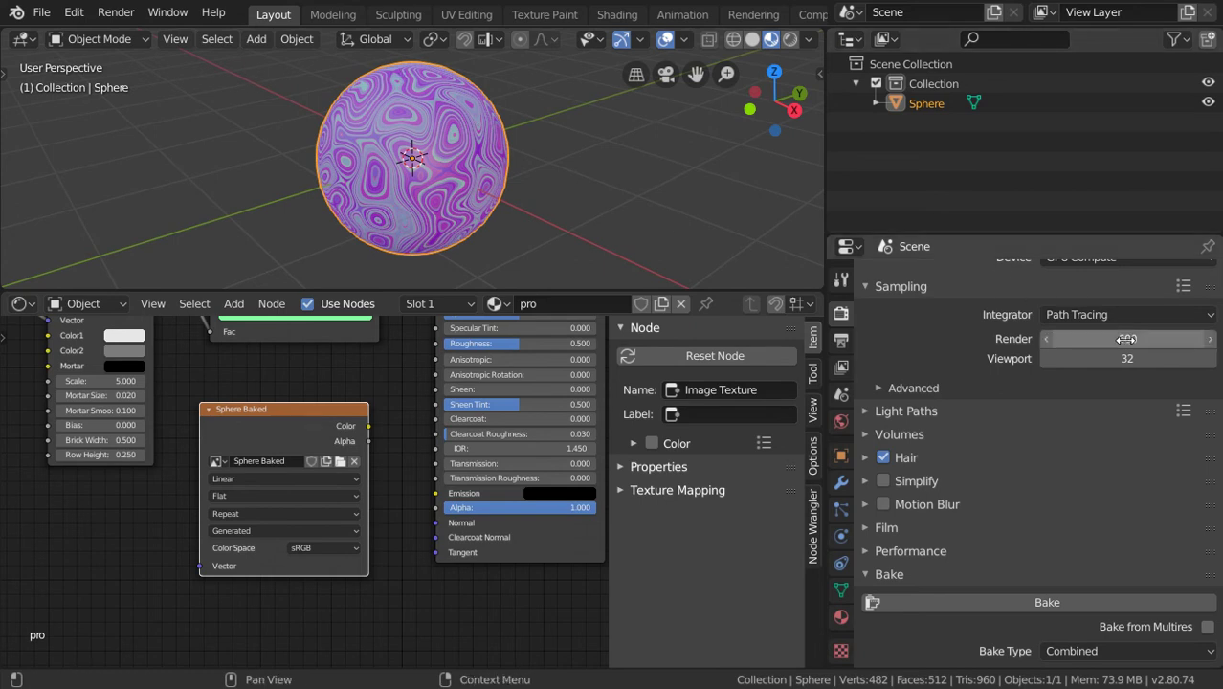
drag(1133, 338, 1187, 339)
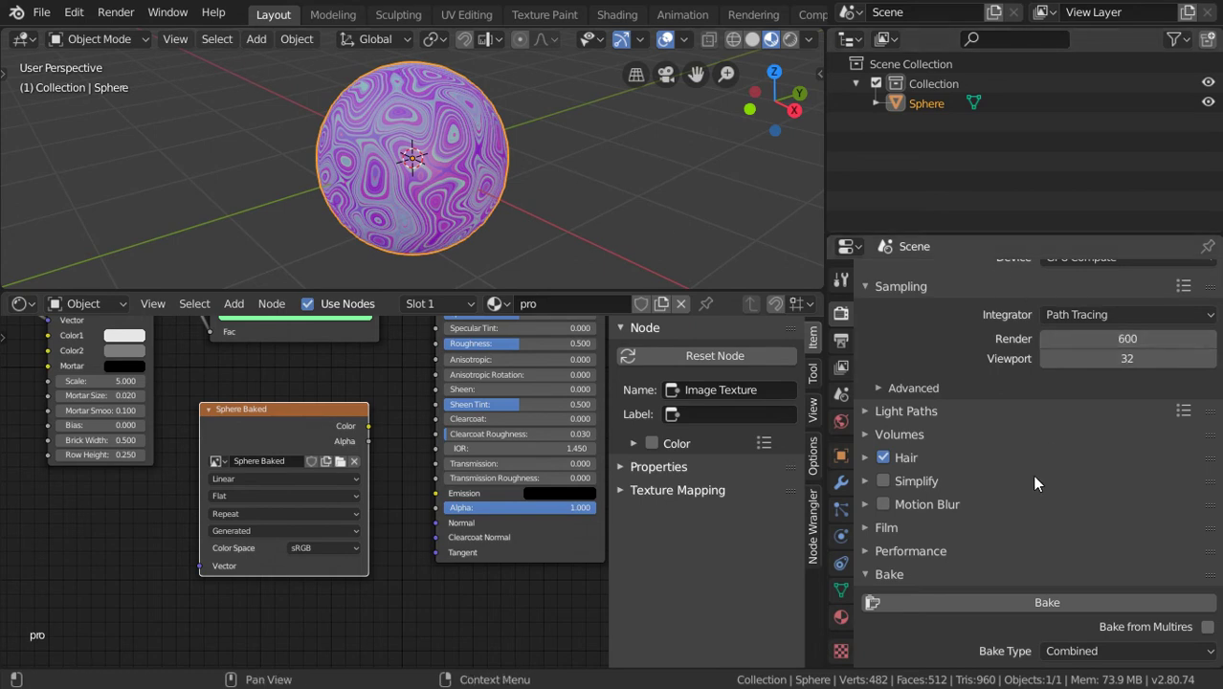
scroll(1049, 446, down, 5)
Step: Change the bake type from Combined to Diffuse
click(1091, 471)
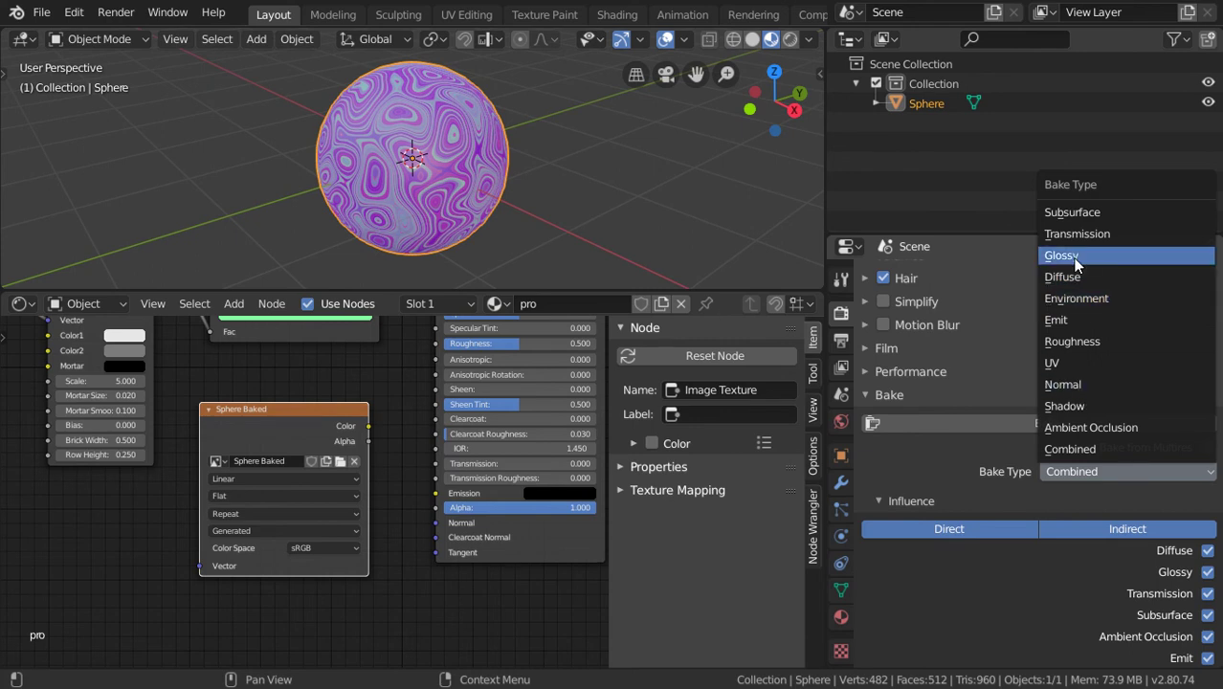
click(1097, 444)
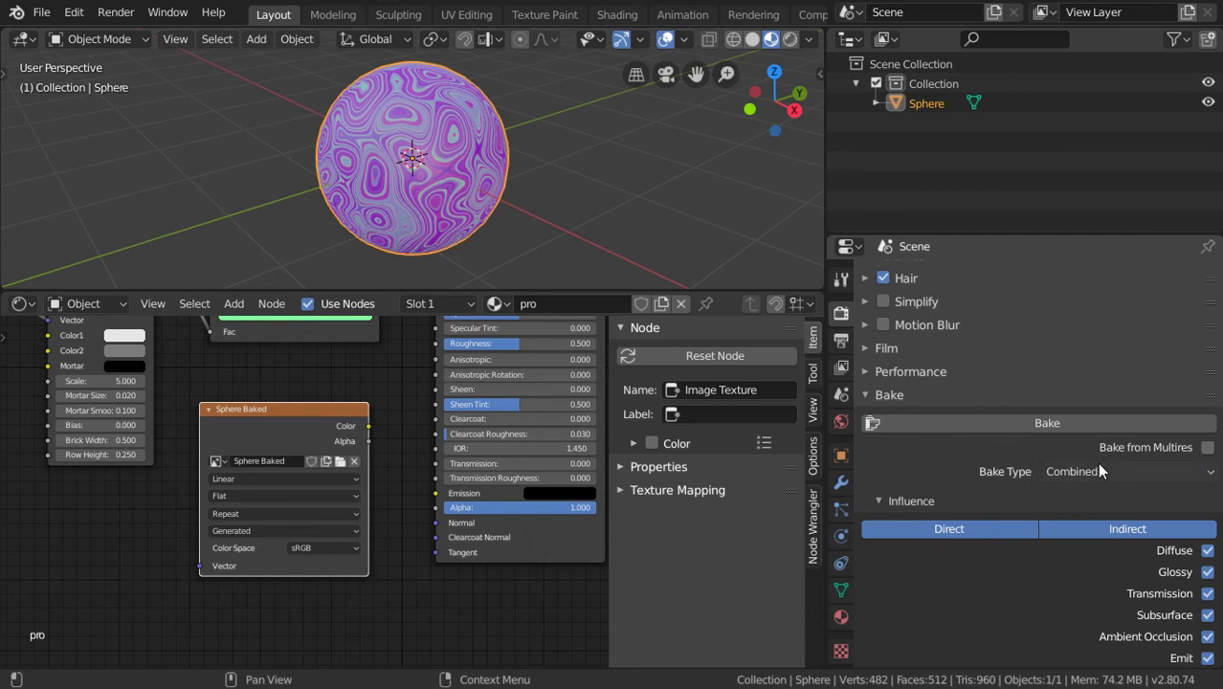
click(1103, 471)
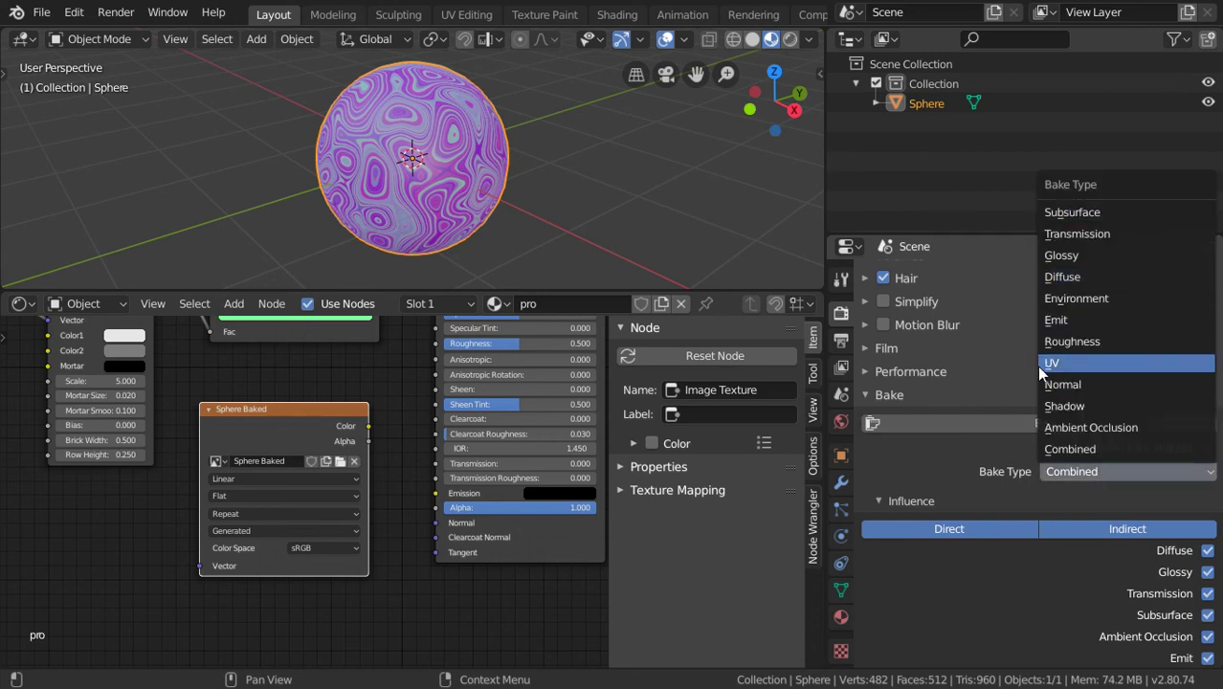
click(1097, 463)
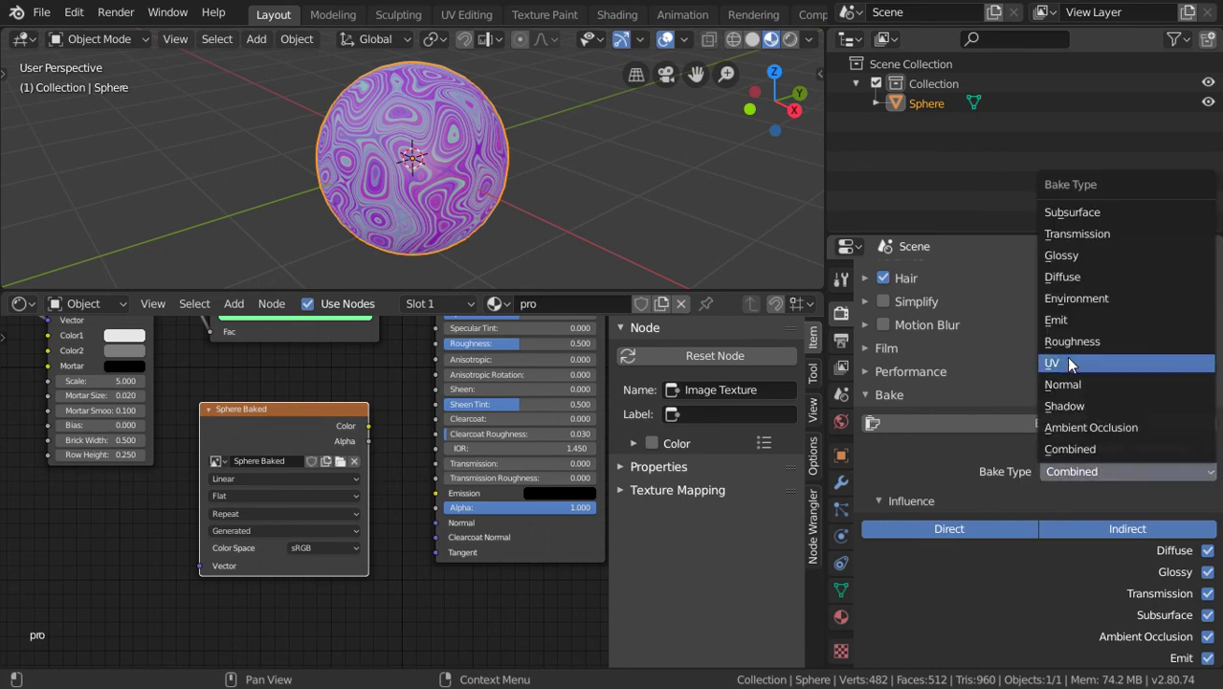
click(1066, 277)
Step: Toggle the bake Output Clear Image option off and back on
scroll(1048, 508, down, 1)
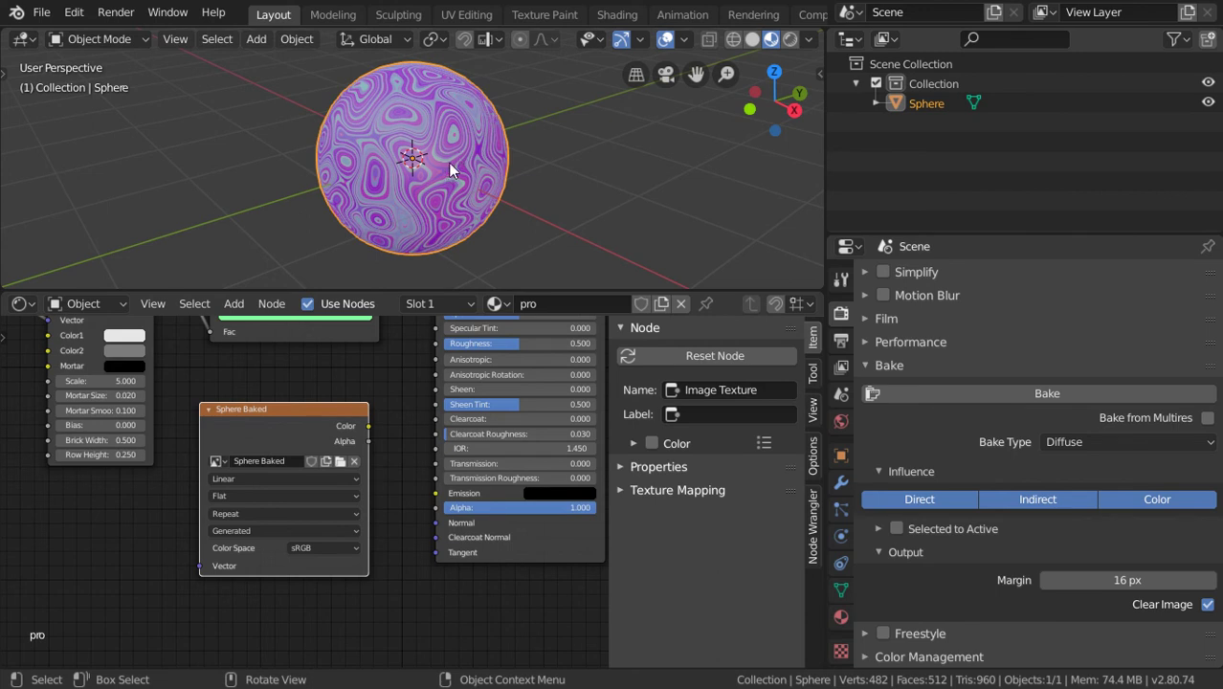
click(1208, 605)
click(1208, 605)
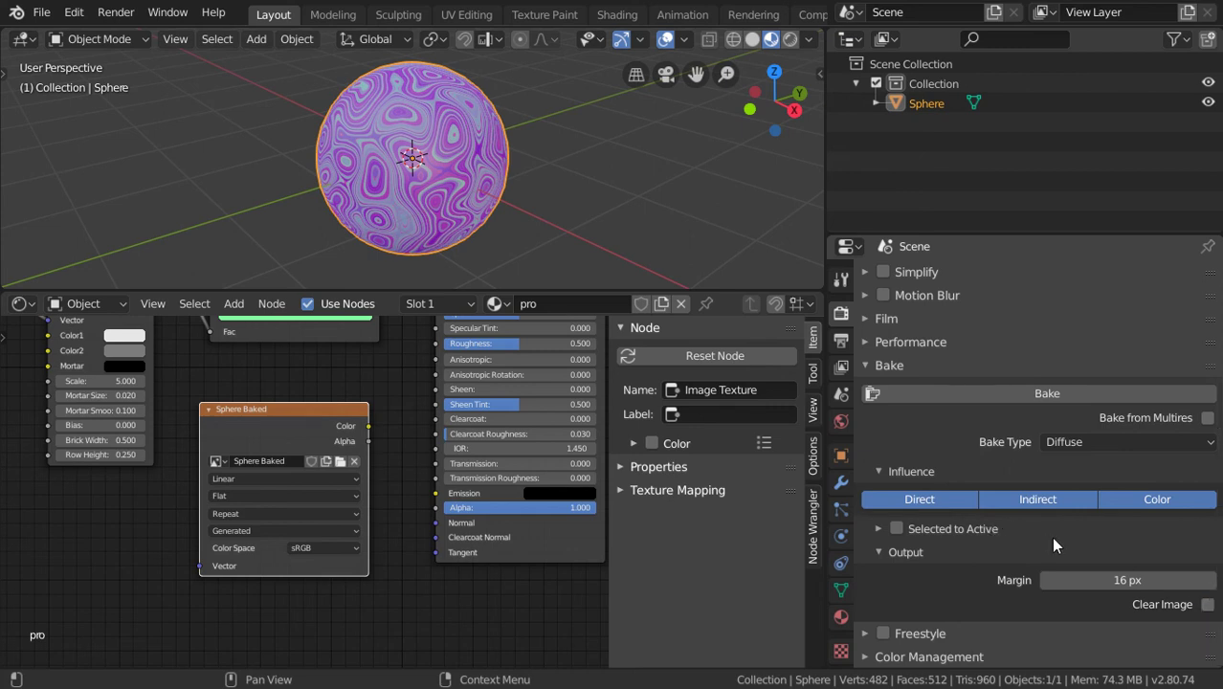
scroll(1096, 510, up, 3)
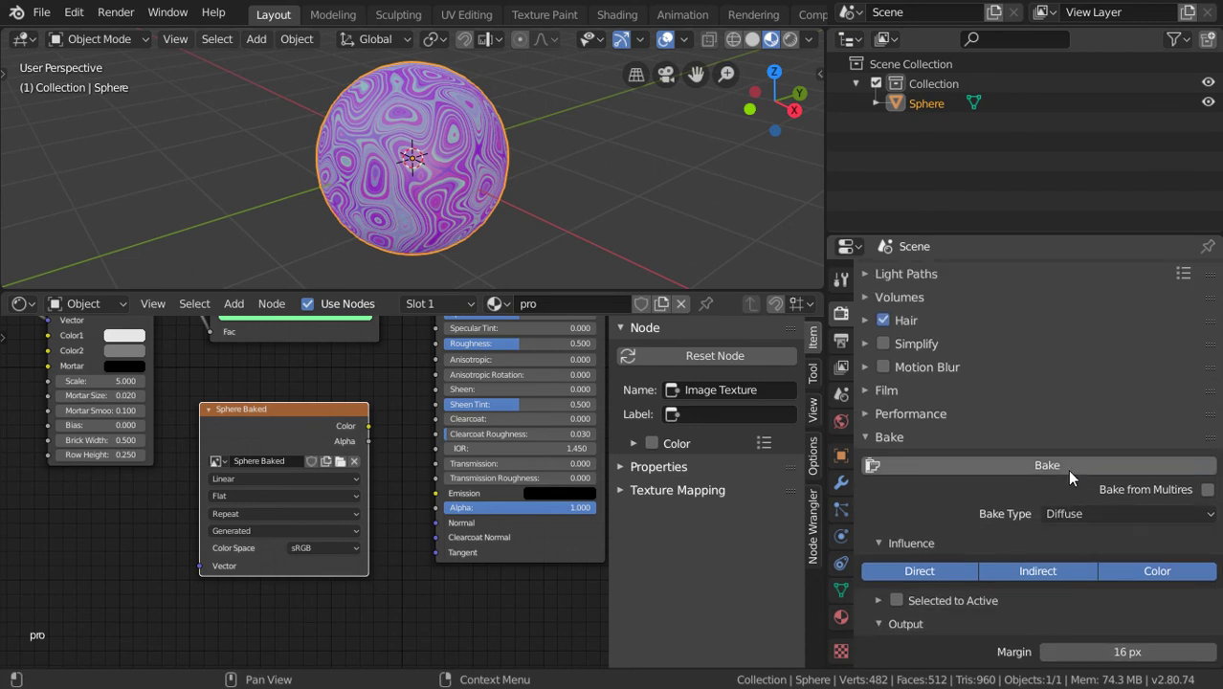
Step: Start the Texture Bake onto Sphere Baked and follow its progress in the status bar
click(1066, 468)
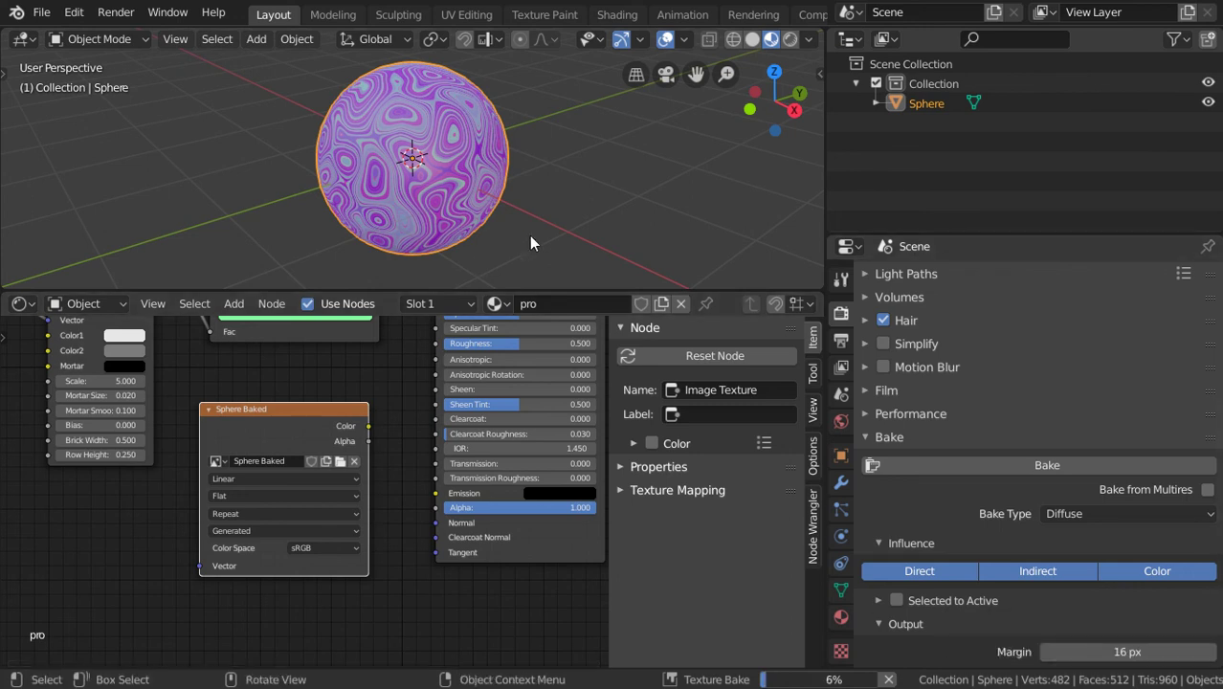
scroll(973, 354, up, 2)
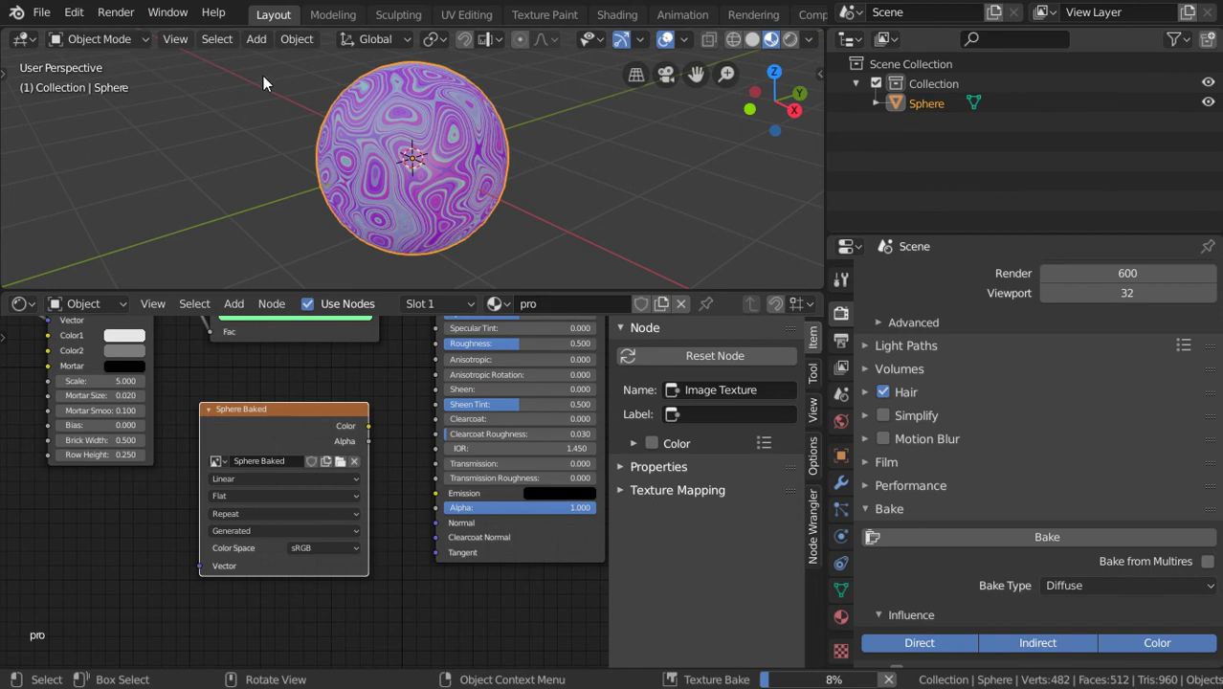
click(124, 13)
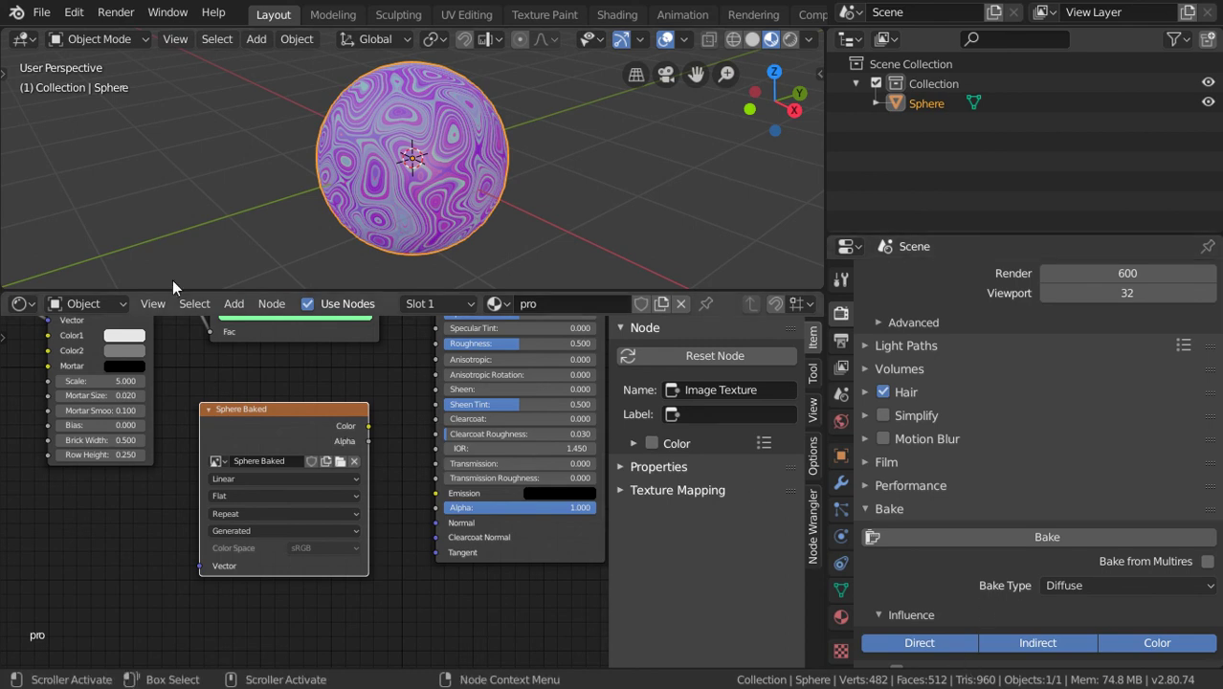
Step: Show Sphere Baked in an Image Editor in the top area and zoom around it
click(24, 39)
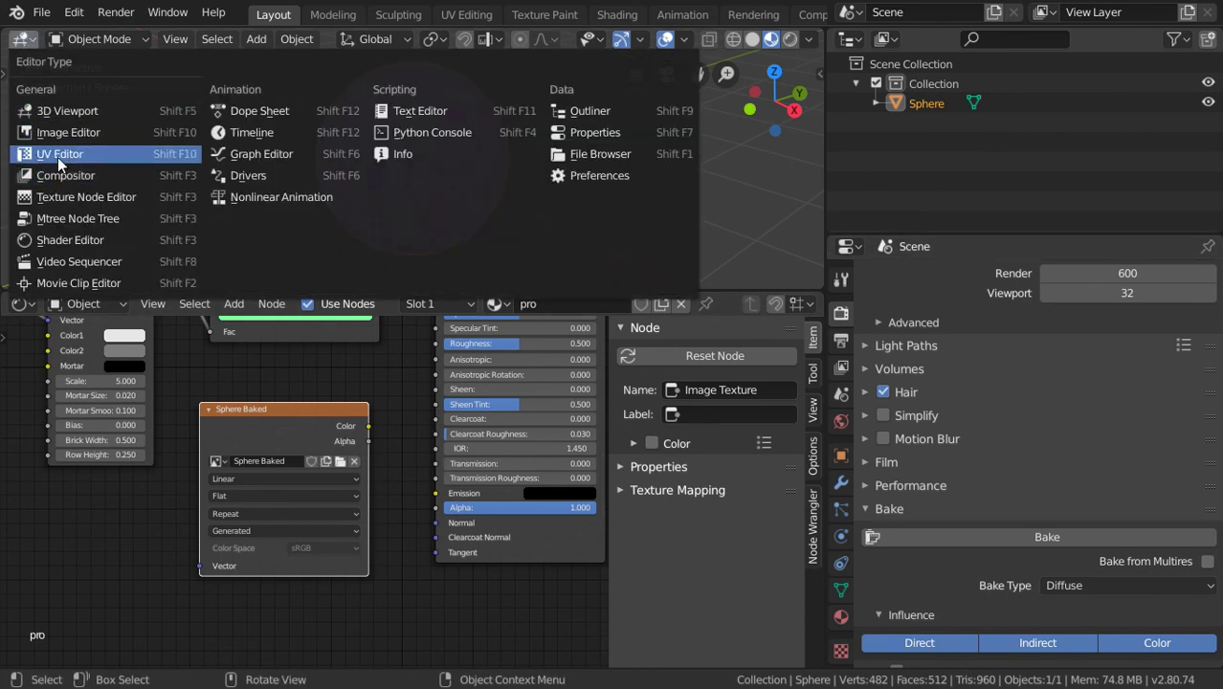
click(55, 155)
scroll(435, 162, up, 2)
scroll(434, 155, up, 1)
scroll(409, 222, up, 1)
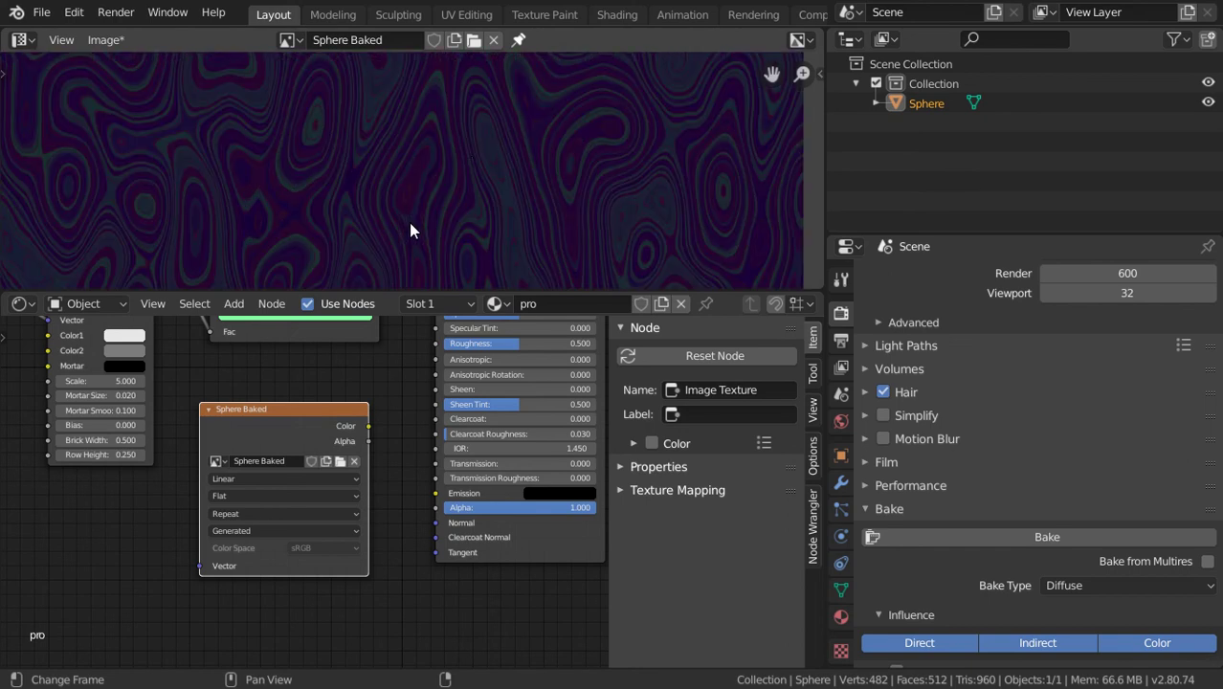
scroll(358, 185, down, 1)
scroll(394, 184, down, 1)
scroll(394, 184, down, 2)
scroll(402, 112, up, 1)
middle_drag(407, 141, 452, 177)
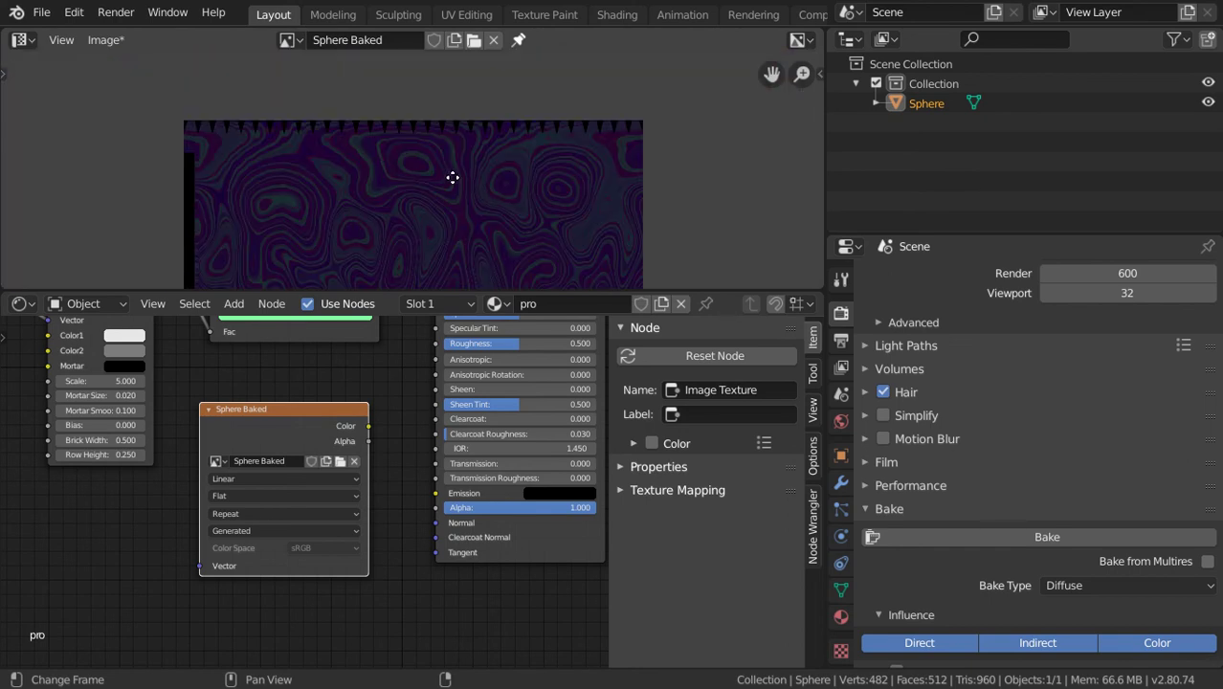
scroll(482, 199, up, 2)
scroll(488, 229, down, 4)
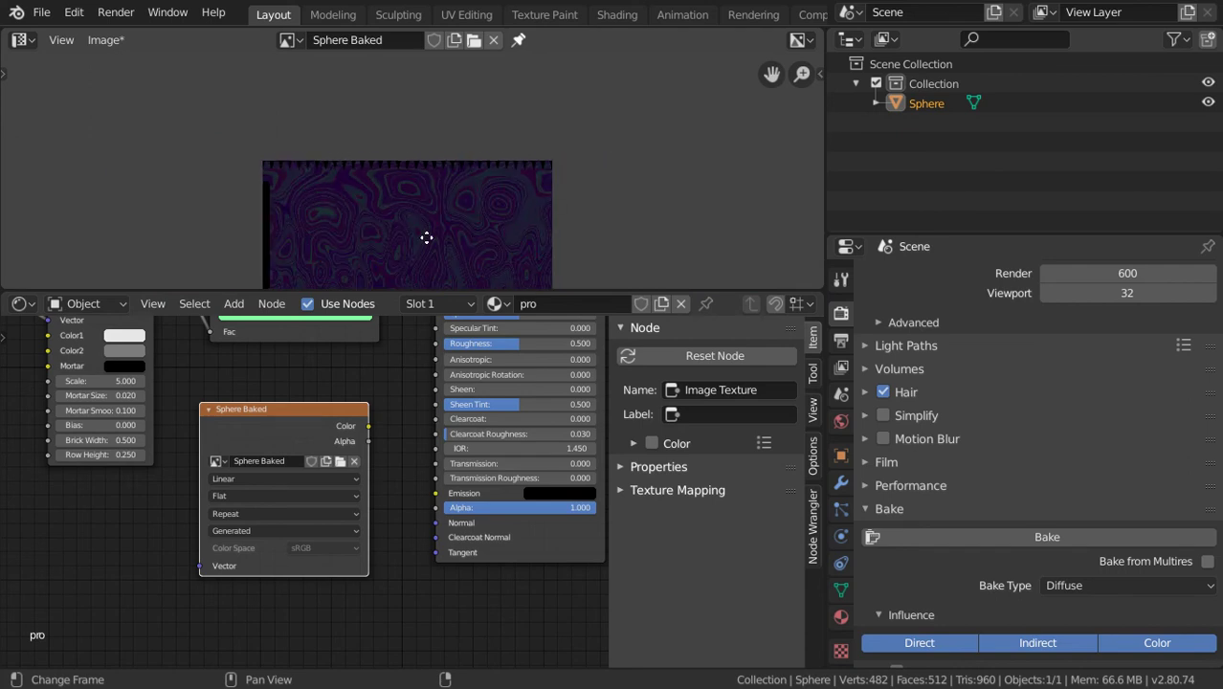
Step: Enlarge the top area to inspect the baked image, then return to the 3D view
middle_drag(427, 237, 431, 159)
scroll(431, 159, up, 1)
scroll(431, 159, up, 3)
scroll(440, 203, up, 1)
scroll(441, 202, up, 1)
scroll(441, 209, down, 5)
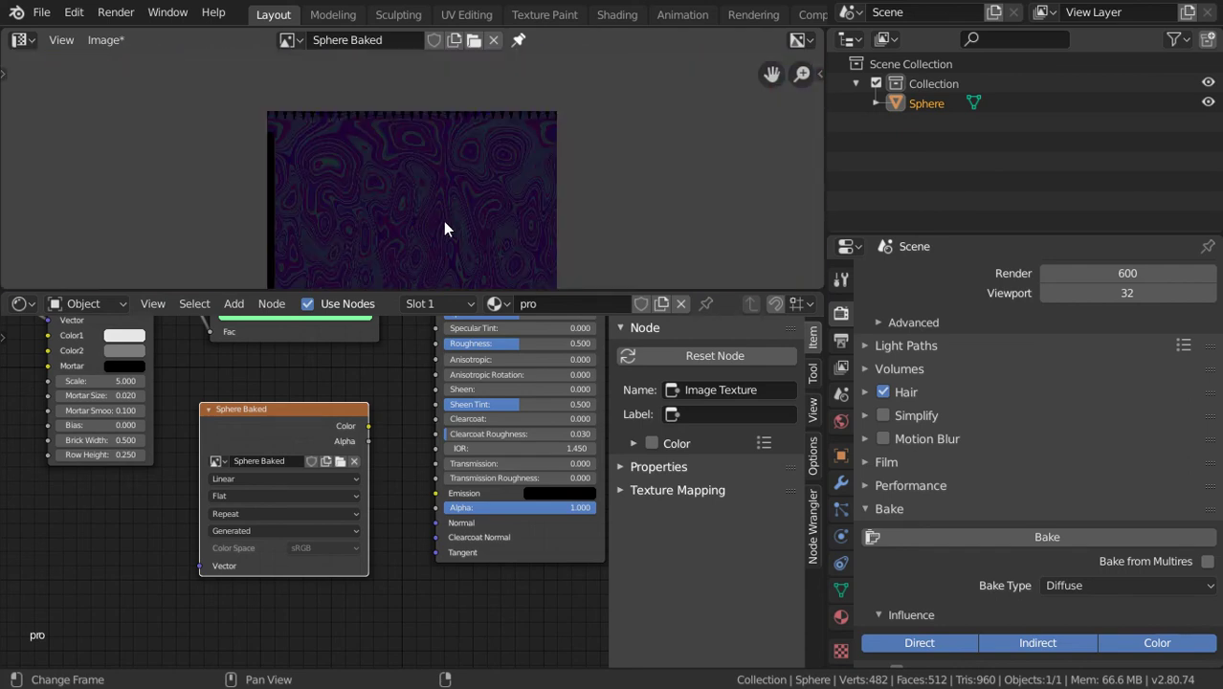
middle_drag(443, 220, 388, 158)
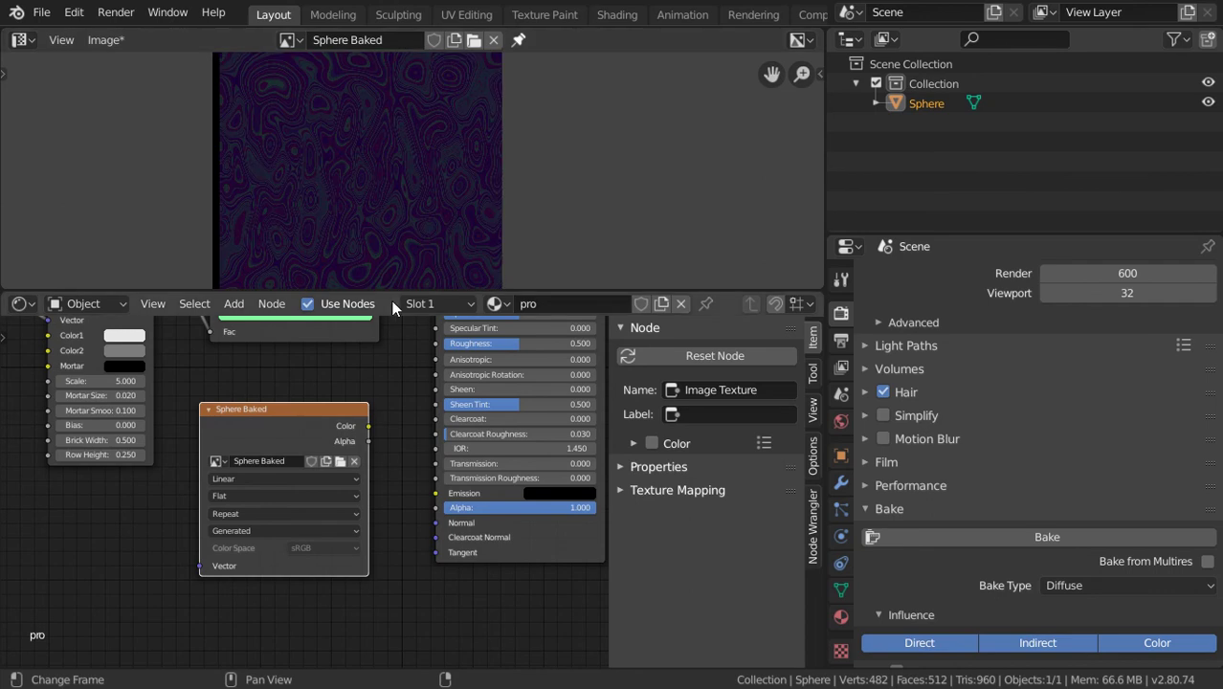
drag(391, 293, 391, 458)
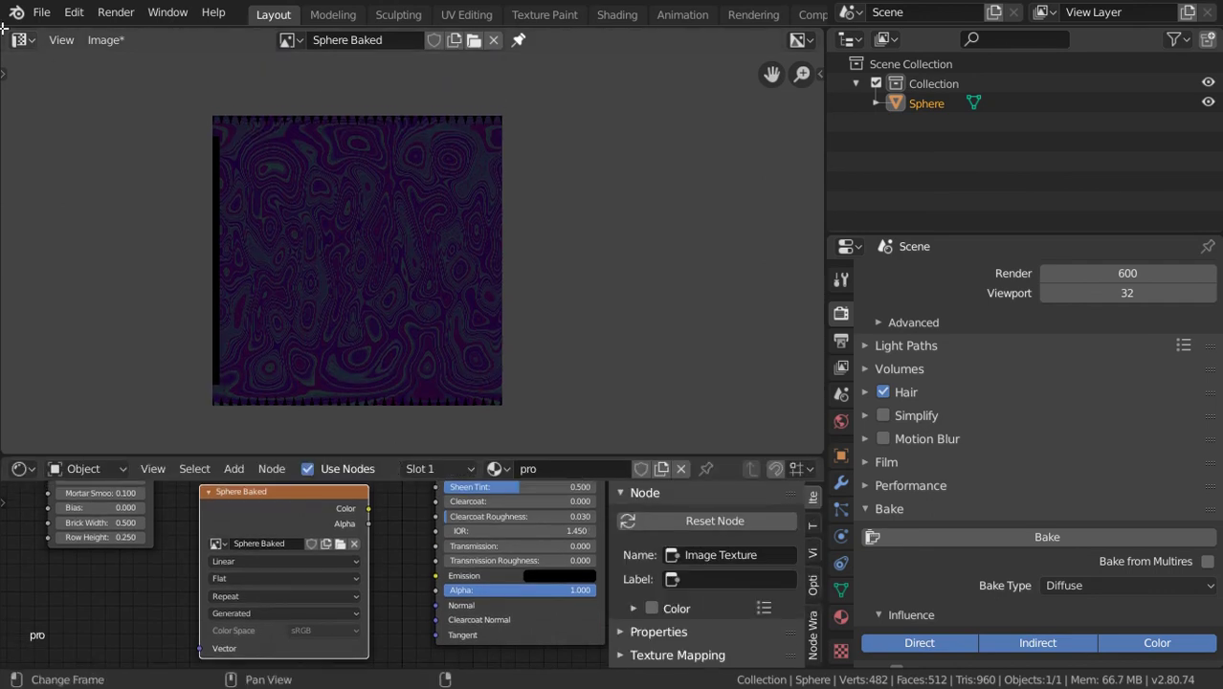
key(shift+F5)
Step: Add a point light and position it beside the sphere from the top view
scroll(402, 246, down, 10)
key(KP_5)
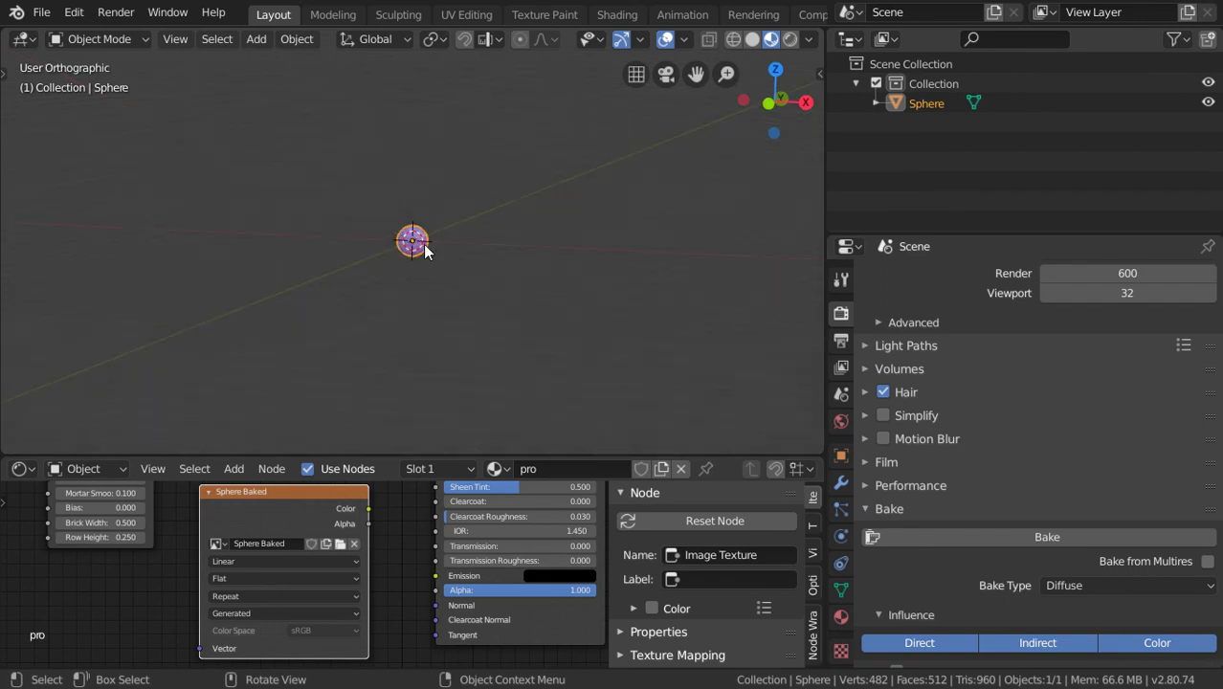
key(KP_1)
key(shift+a)
mouse_move(486, 394)
click(613, 393)
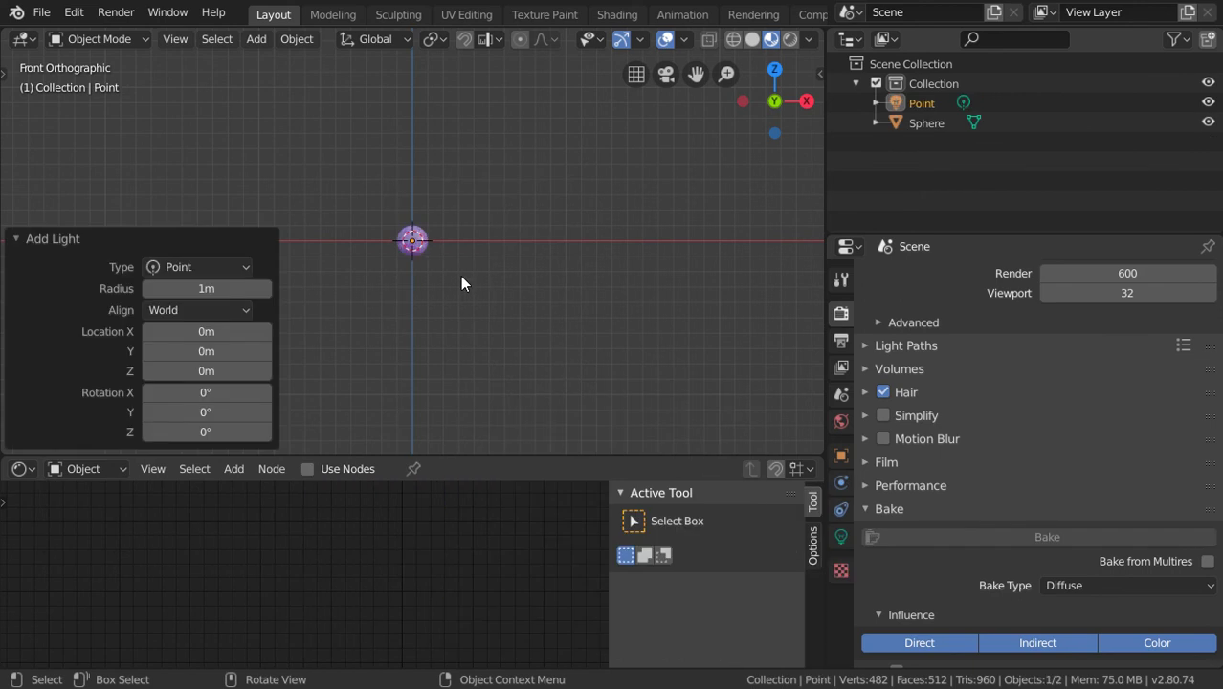
click(616, 78)
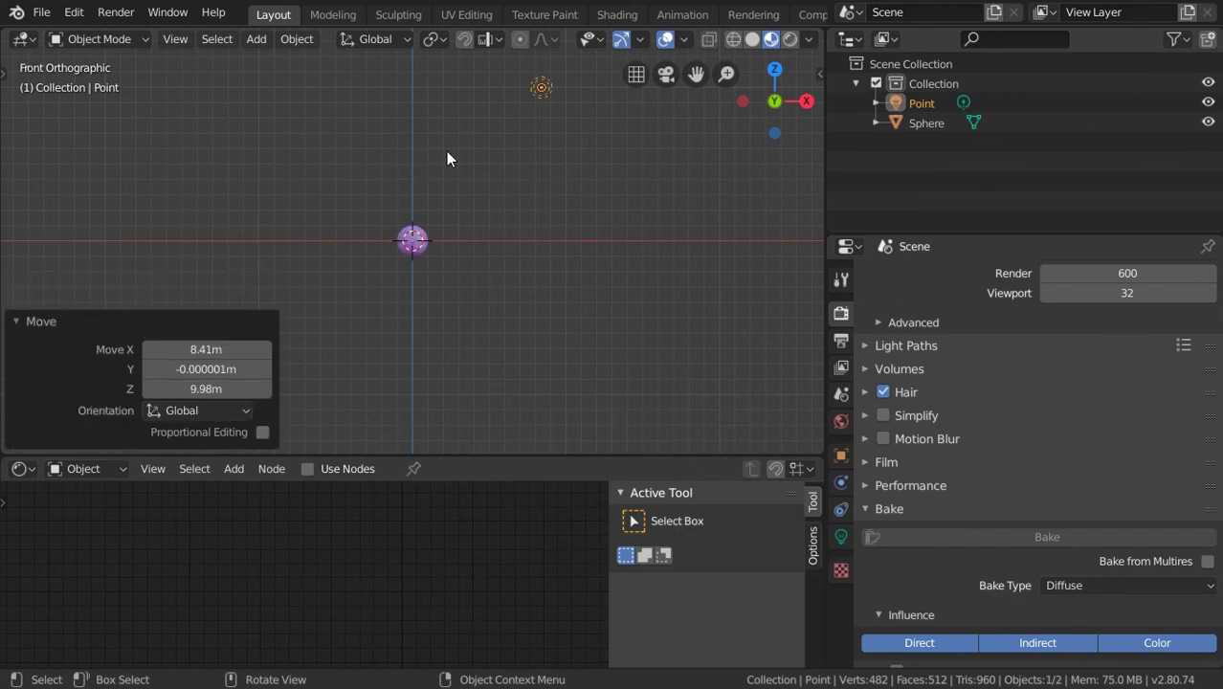
key(KP_7)
key(g)
click(489, 219)
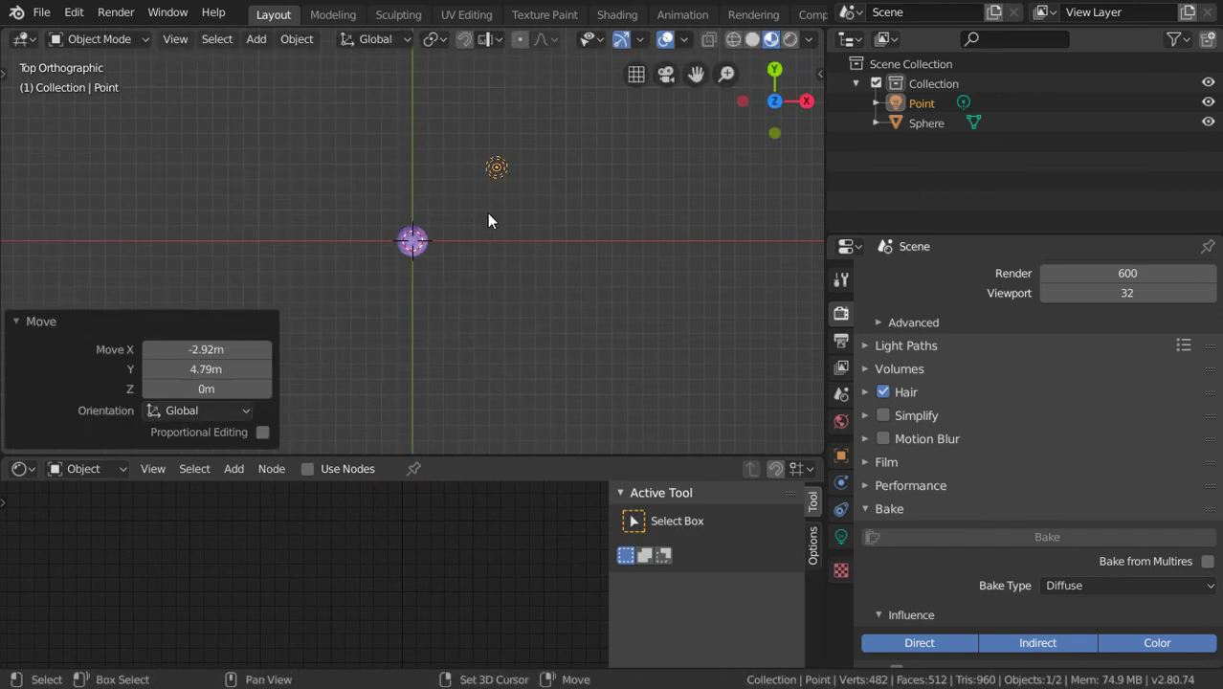
Step: Duplicate the point light three times, placing copies around the sphere
key(shift+d)
click(226, 198)
key(shift+d)
click(313, 393)
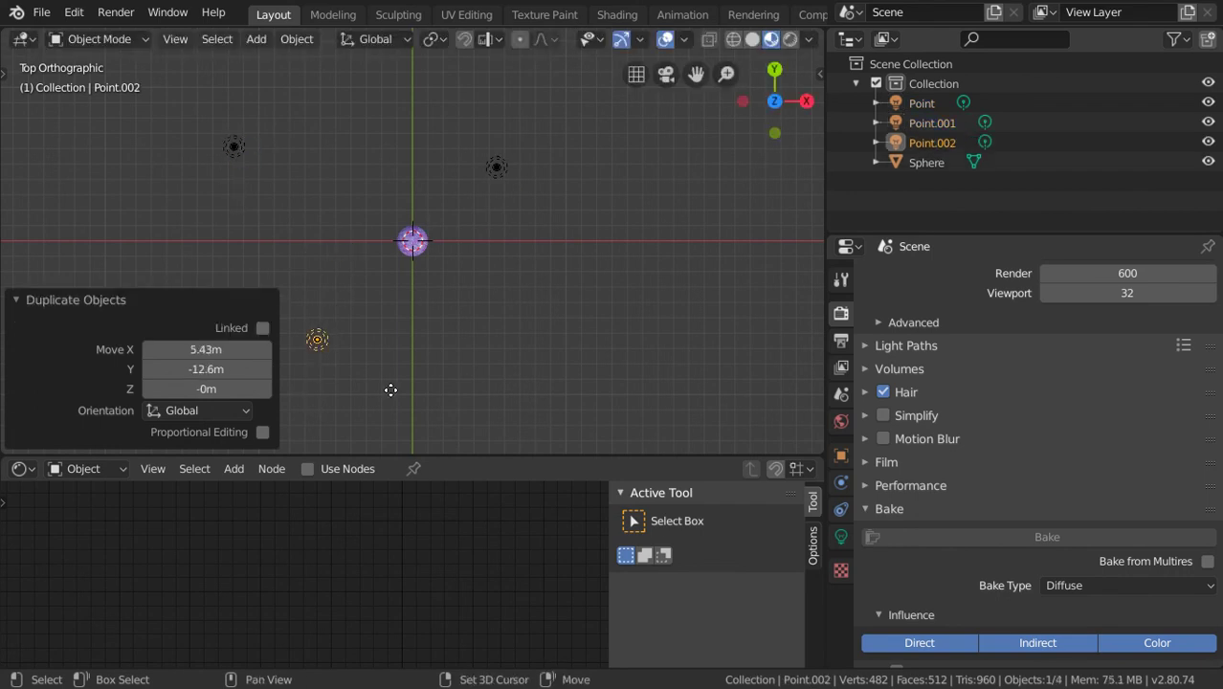
key(shift+d)
click(498, 333)
Step: Raise Point.003 slightly along Z and orbit to preview the marble sphere
middle_drag(498, 333, 449, 163)
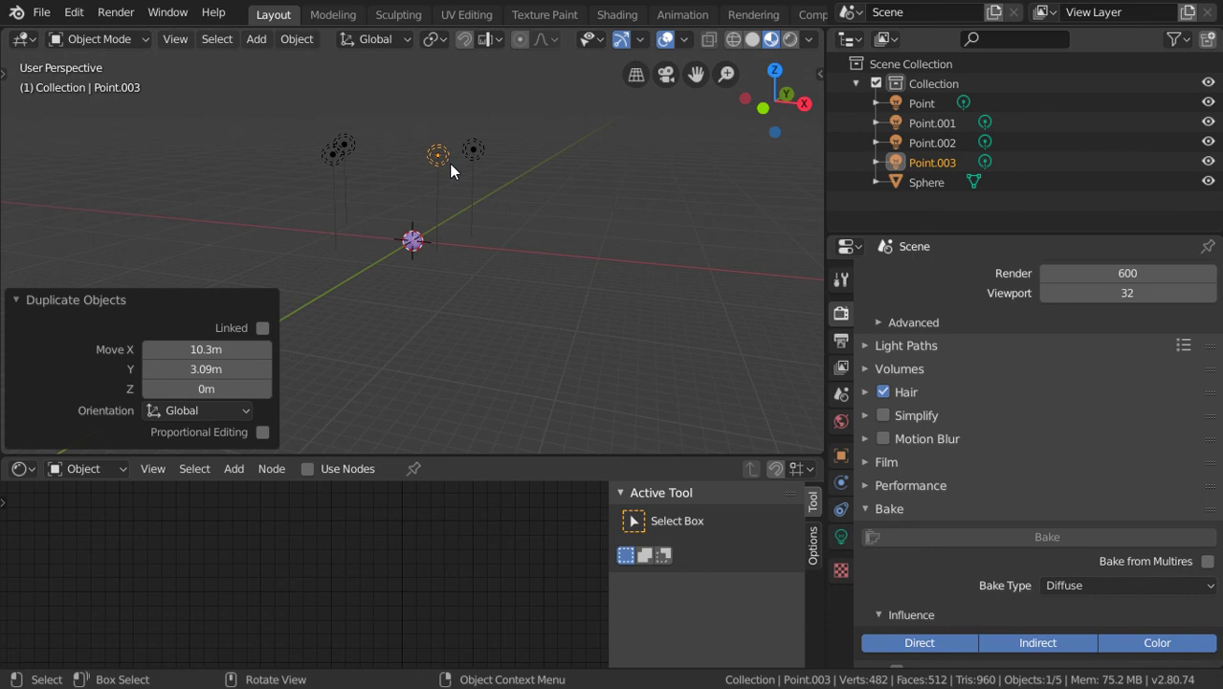
key(g)
key(z)
click(449, 160)
key(space)
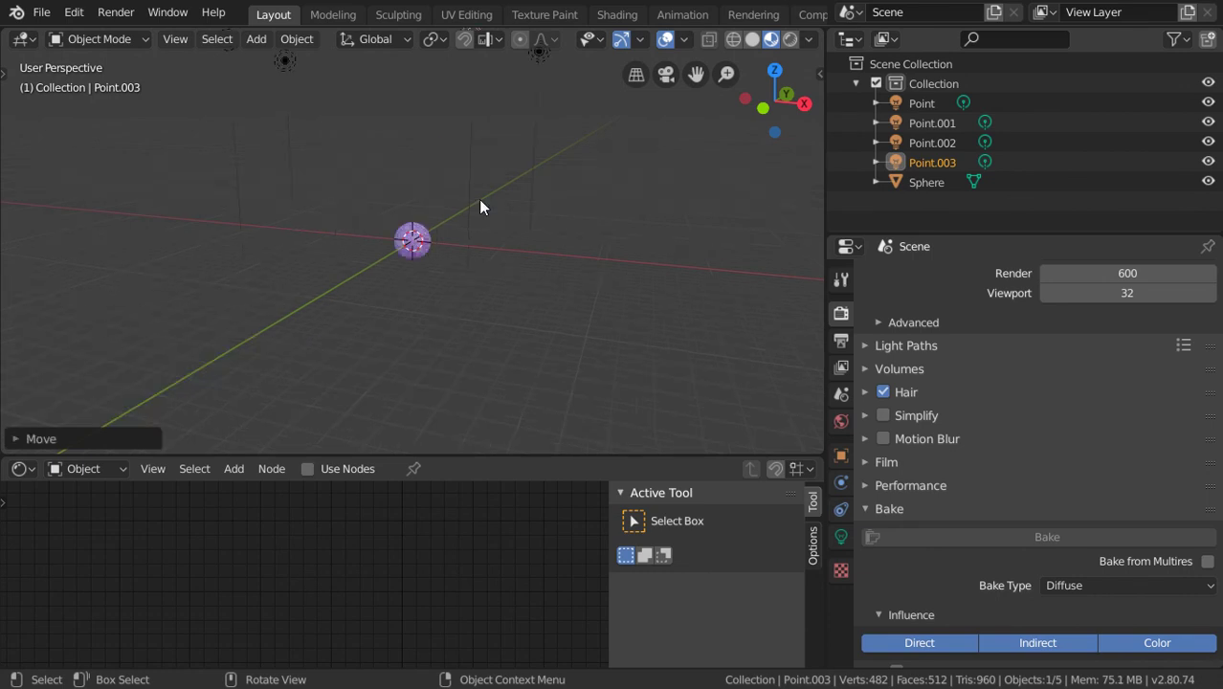
mouse_move(474, 215)
middle_down()
mouse_move(380, 234)
mouse_move(444, 229)
middle_up()
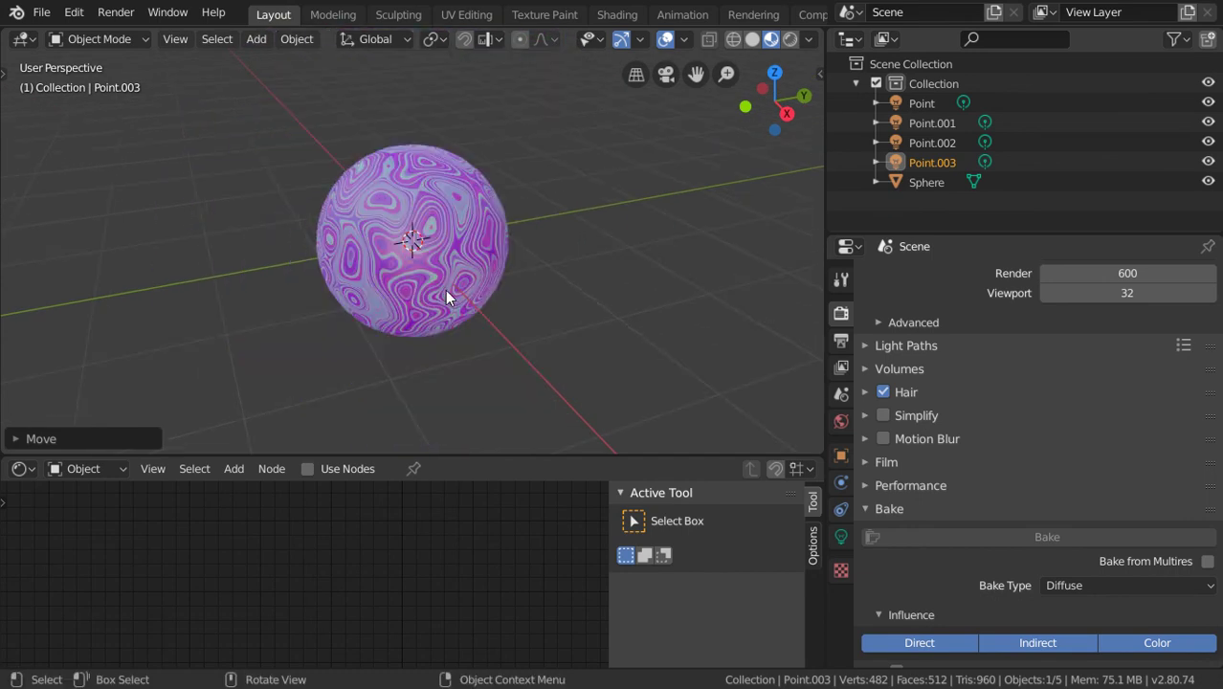
click(23, 38)
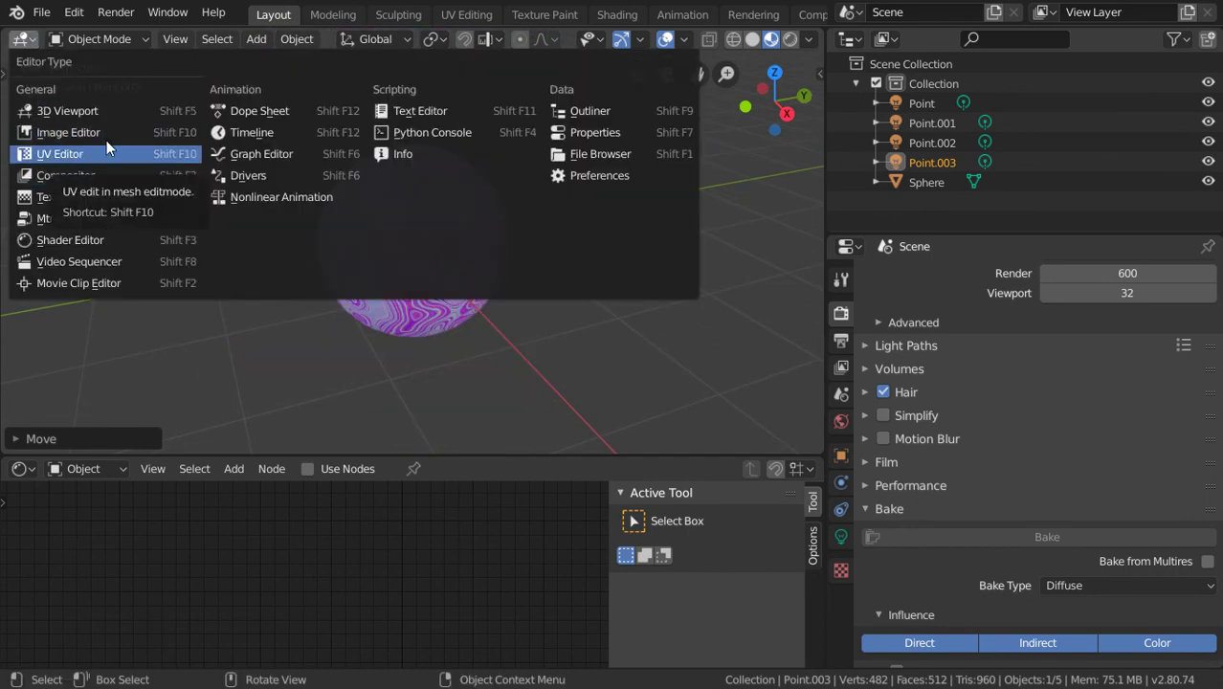
Step: Save the Sphere Baked image from the Image Editor as Sphere Baked.png, an 8-bit RGBA PNG
click(67, 132)
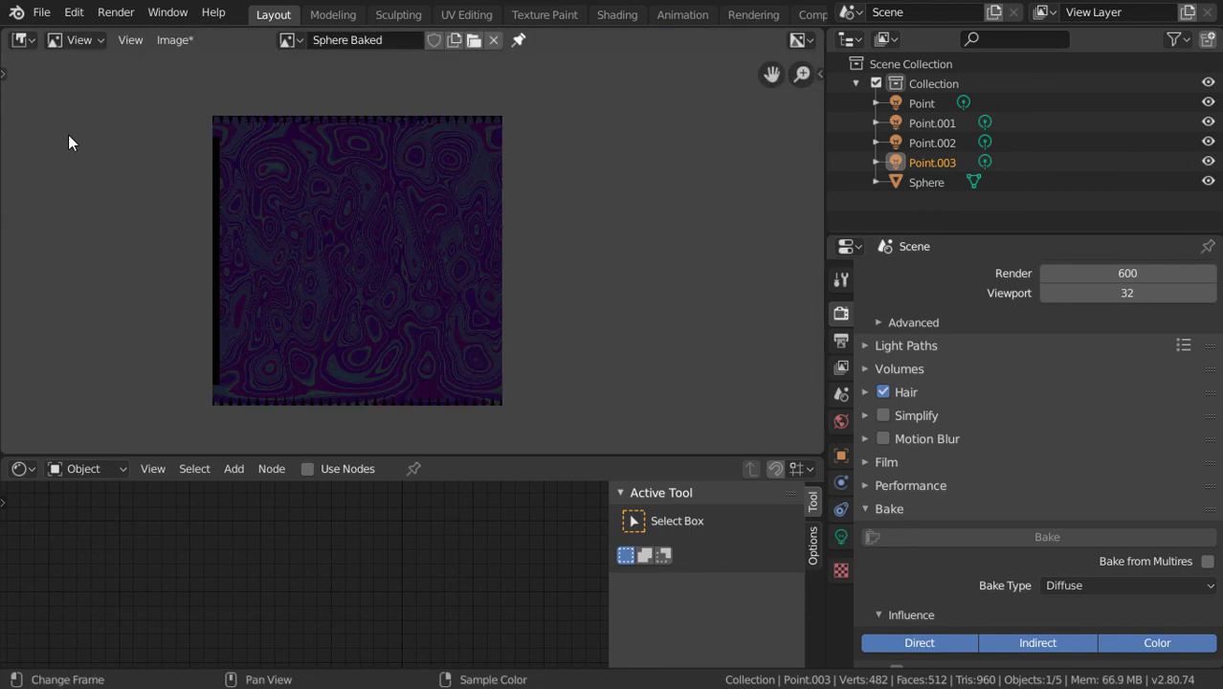
click(174, 39)
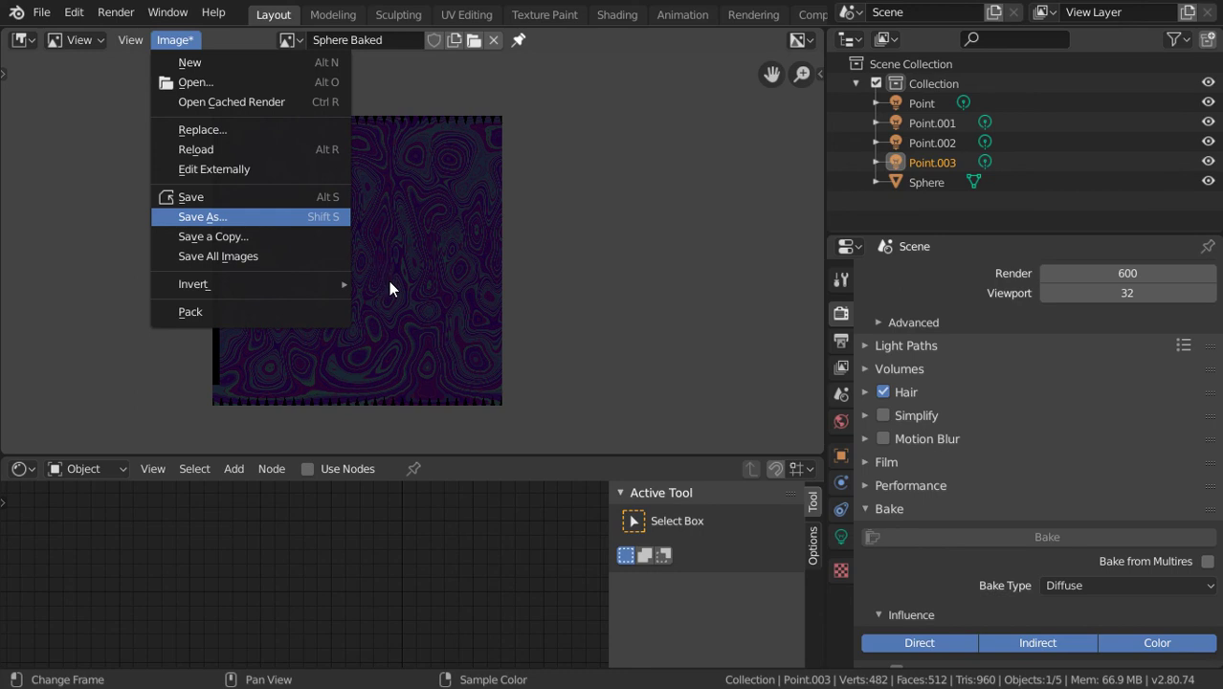
key(Return)
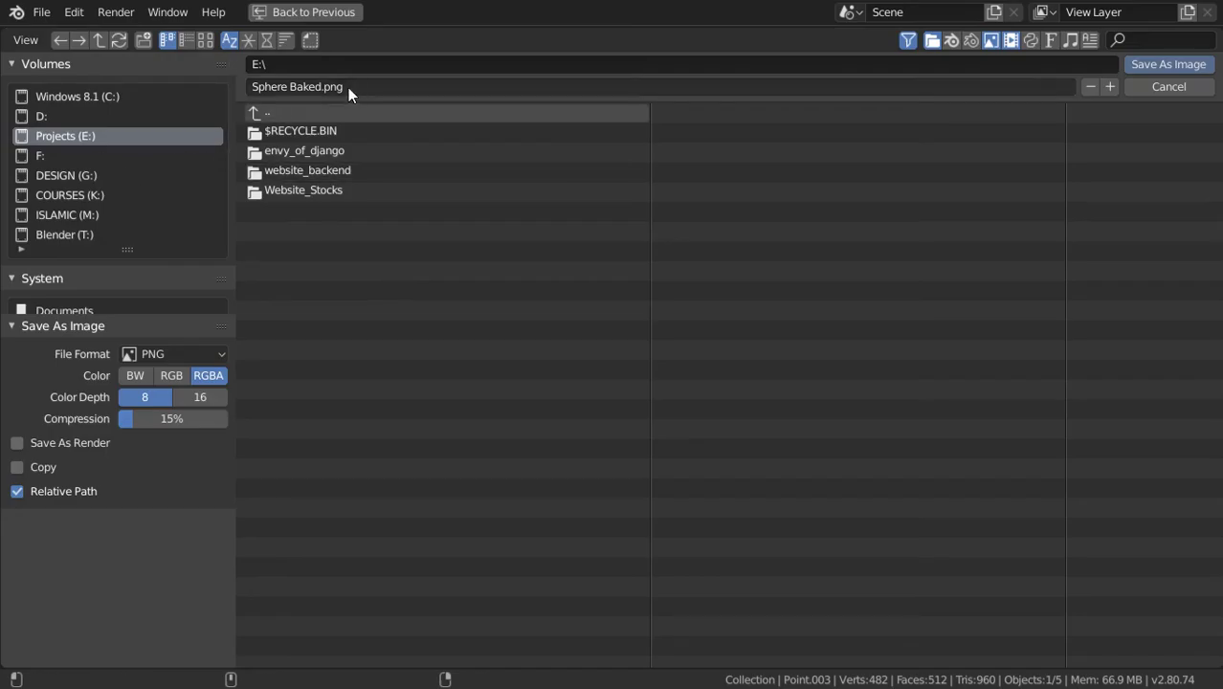
click(1182, 65)
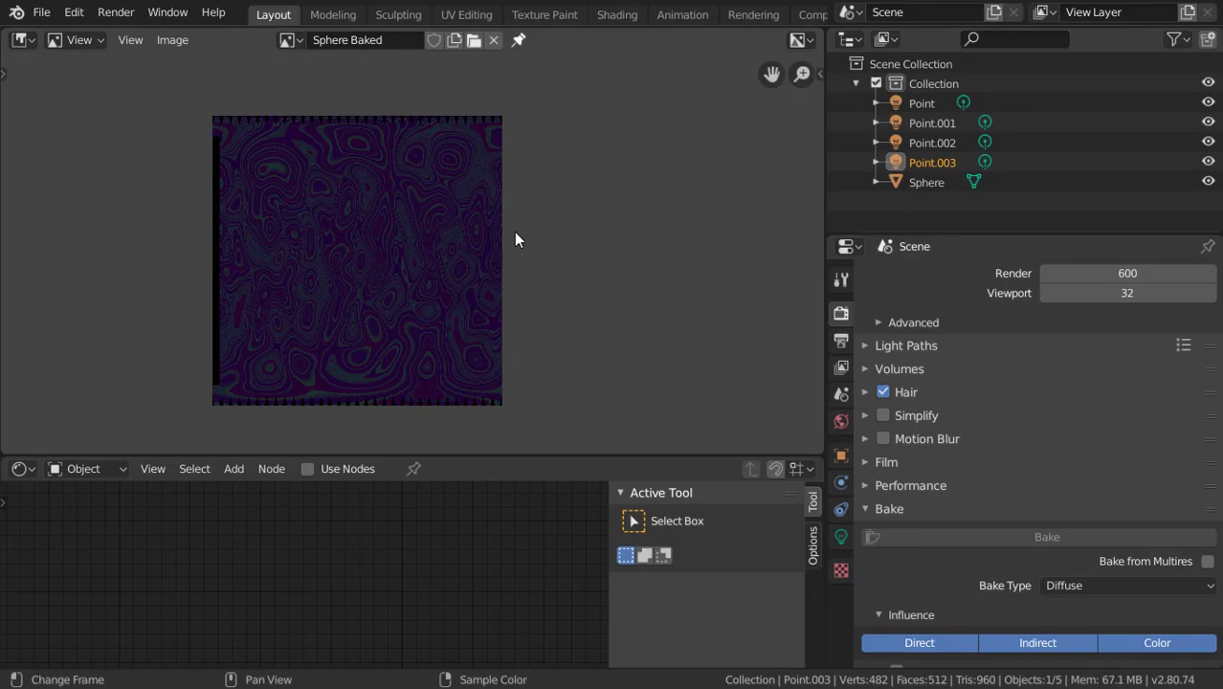
click(24, 40)
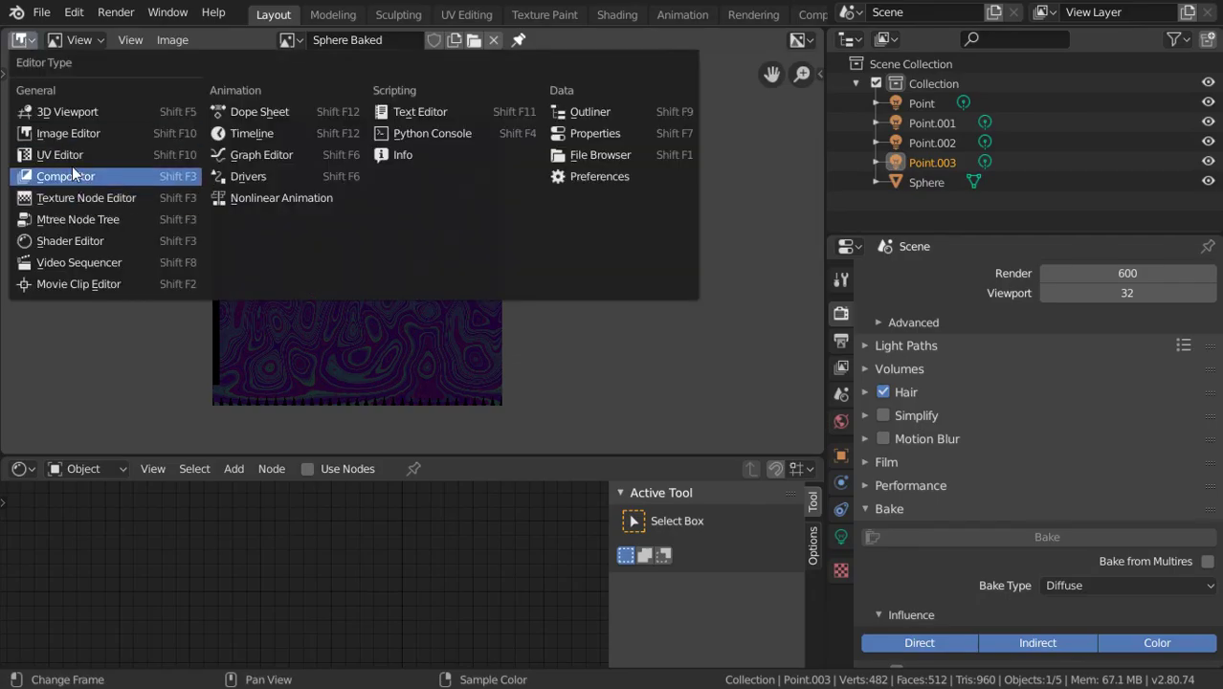
Step: Try the top area as a Shader Editor, enabling nodes for Point.003, then return to 3D view
click(84, 227)
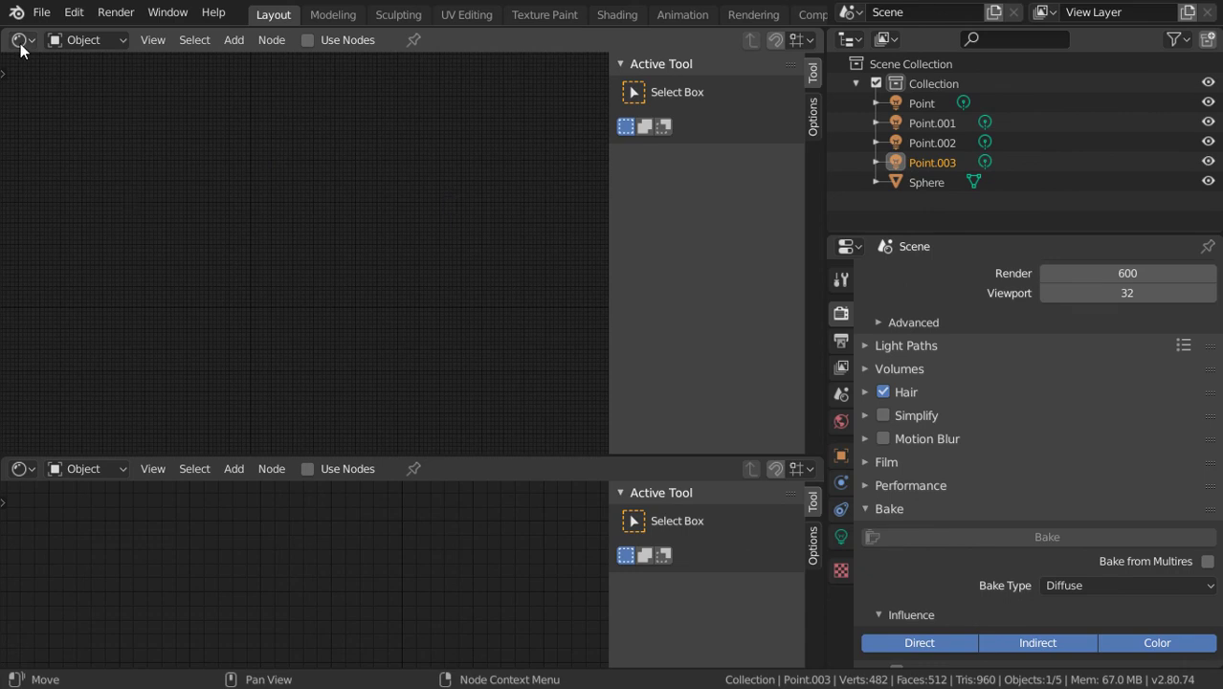
click(70, 39)
click(81, 43)
click(321, 41)
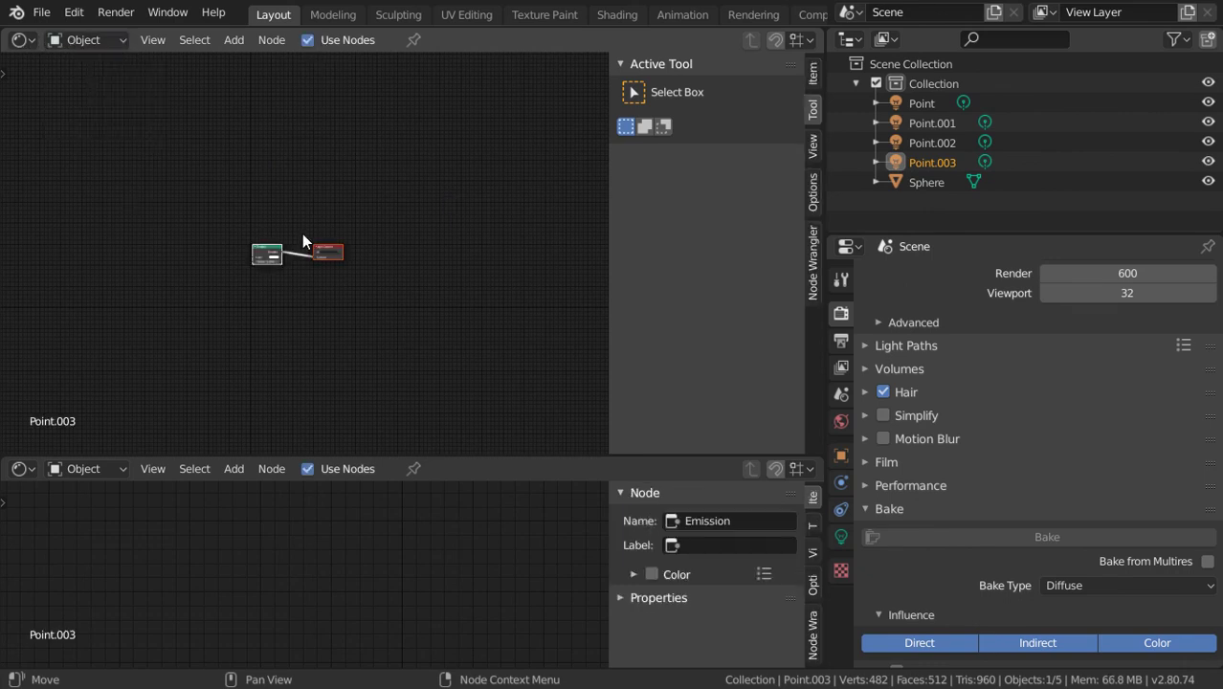
click(27, 40)
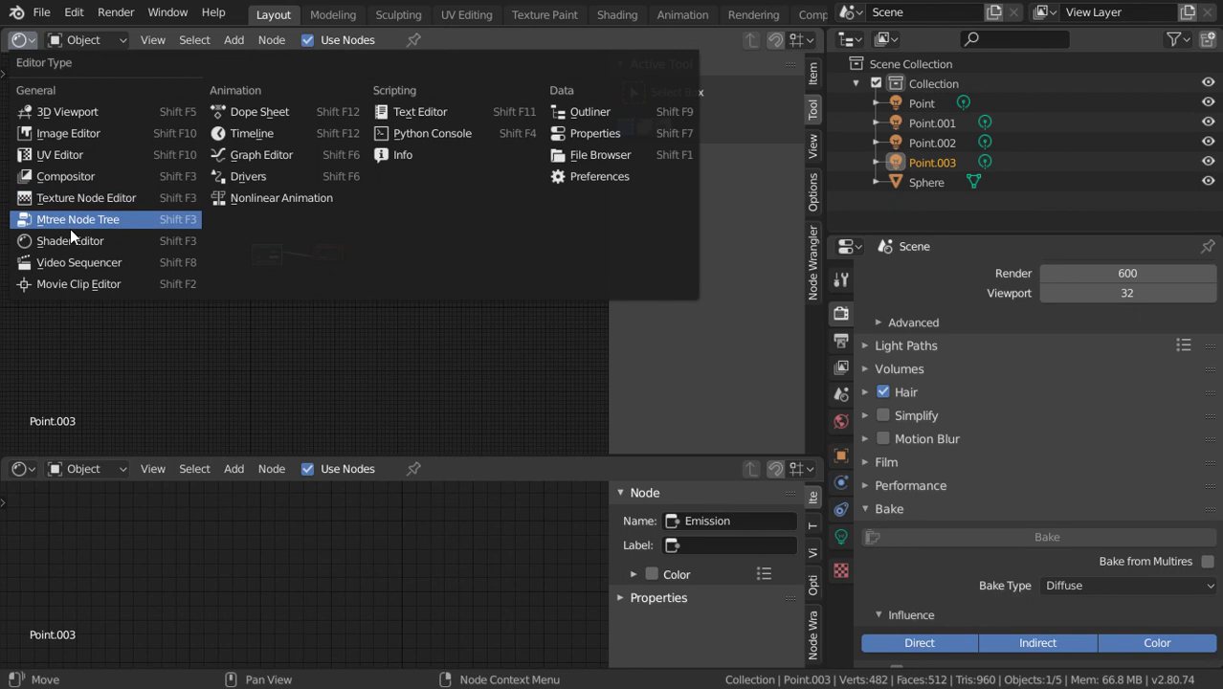
click(70, 226)
click(35, 47)
click(77, 241)
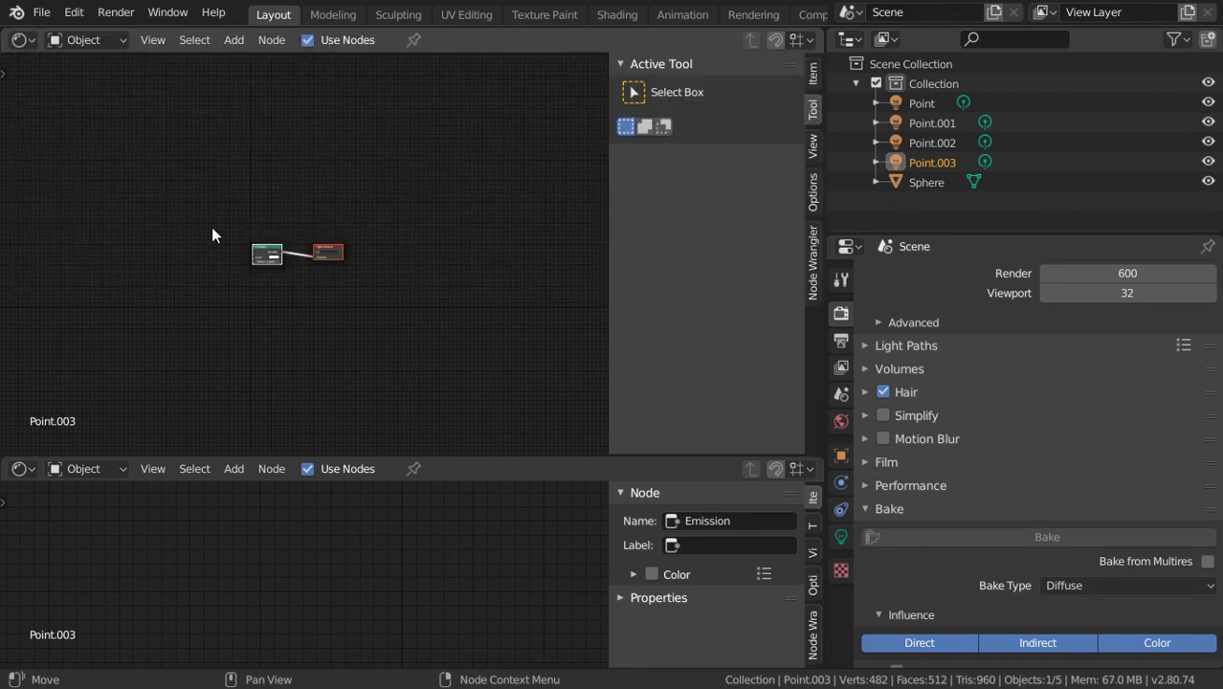
scroll(355, 246, up, 3)
scroll(355, 245, up, 1)
click(25, 41)
click(110, 111)
Step: Select the Sphere and show its material nodes in the Shader Editor
click(402, 213)
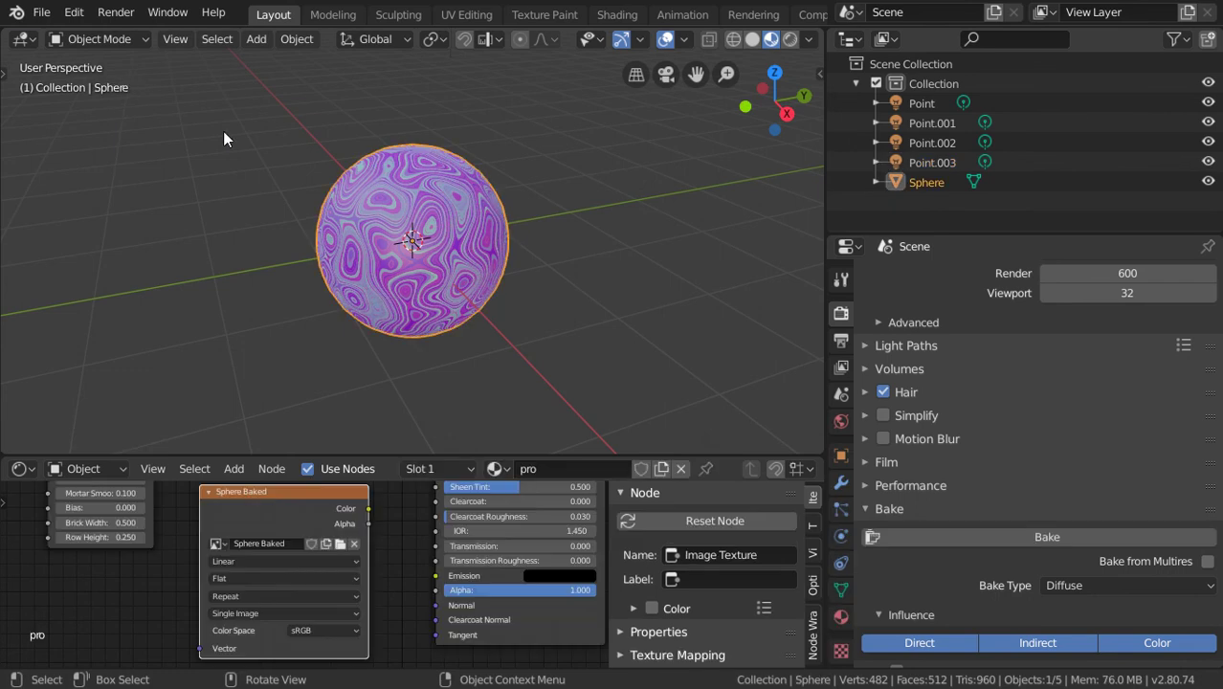
click(25, 40)
click(154, 238)
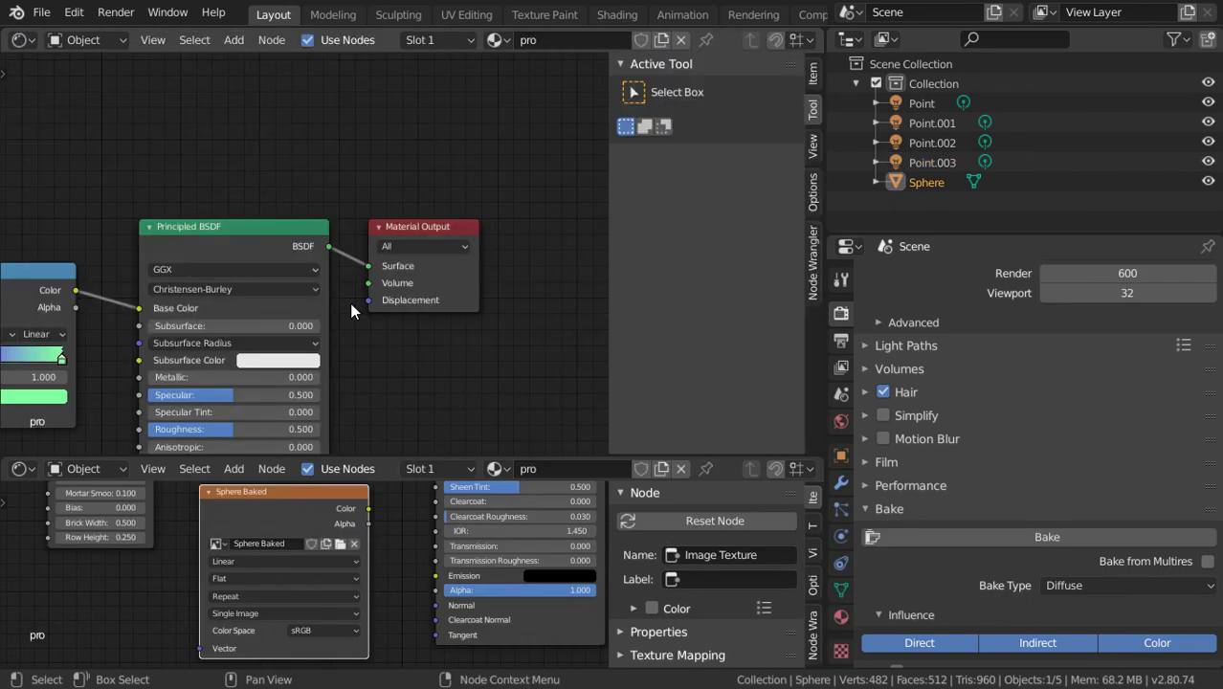
scroll(328, 273, down, 2)
scroll(256, 222, down, 3)
scroll(256, 222, up, 2)
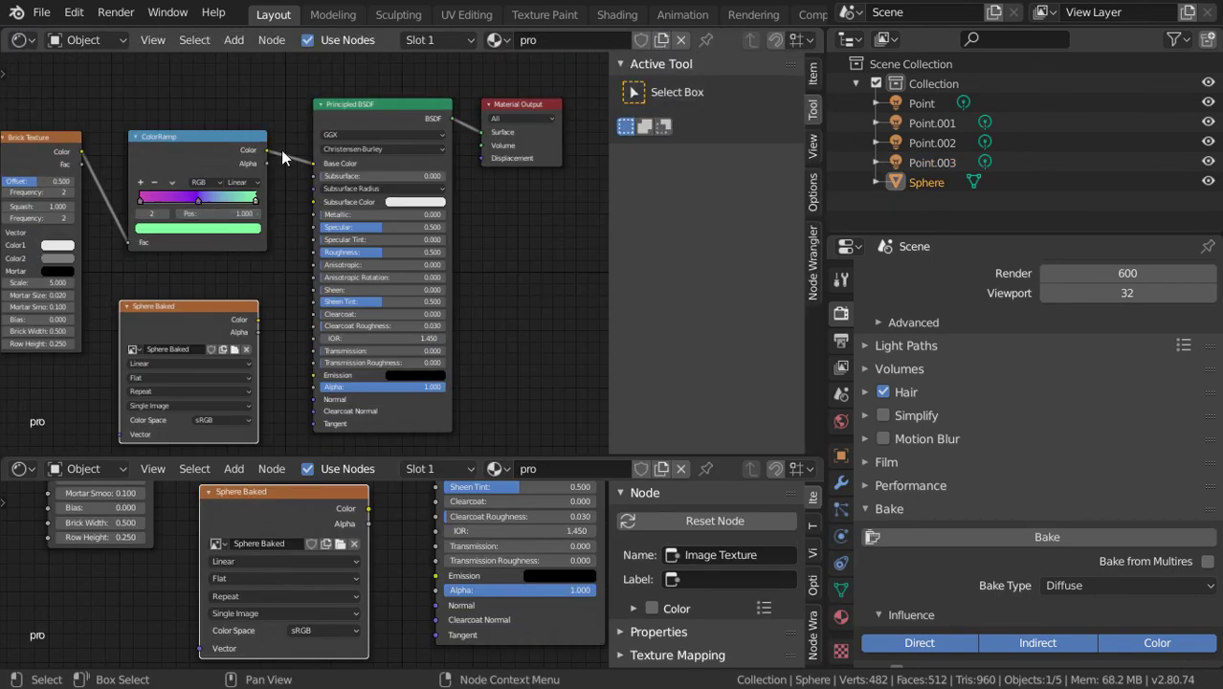
Step: Replace Principled BSDF with an Emission node fed by Sphere Baked Color into Surface
click(397, 112)
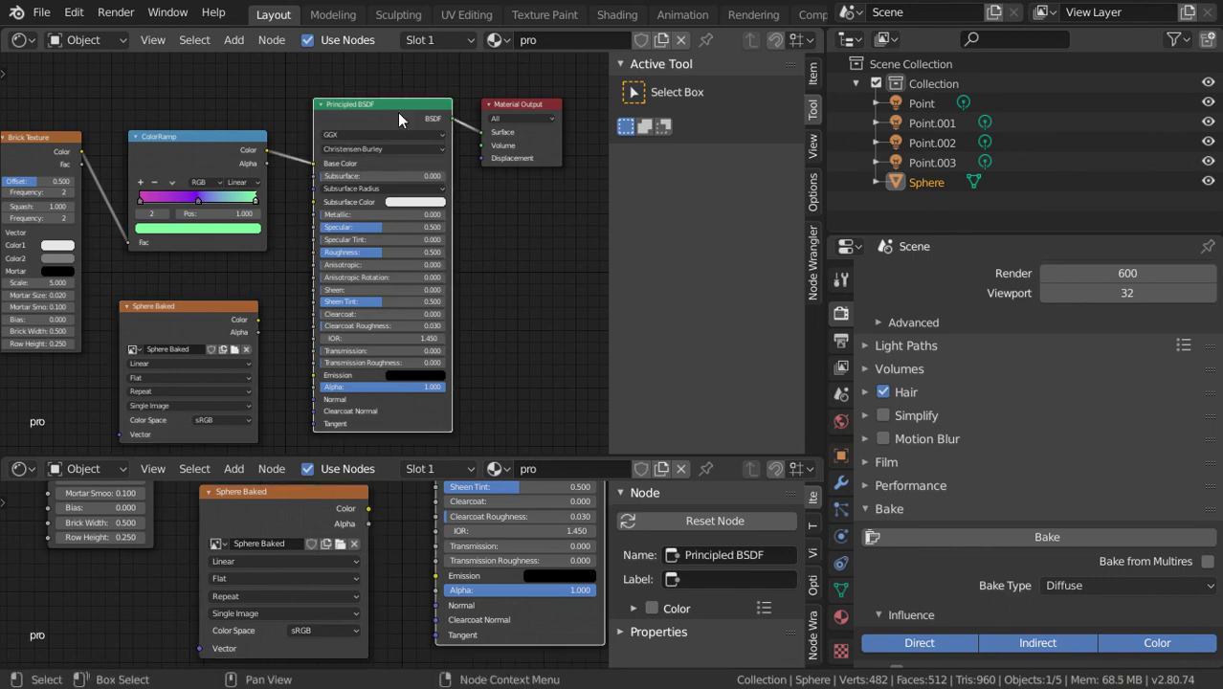
key(x)
key(shift+a)
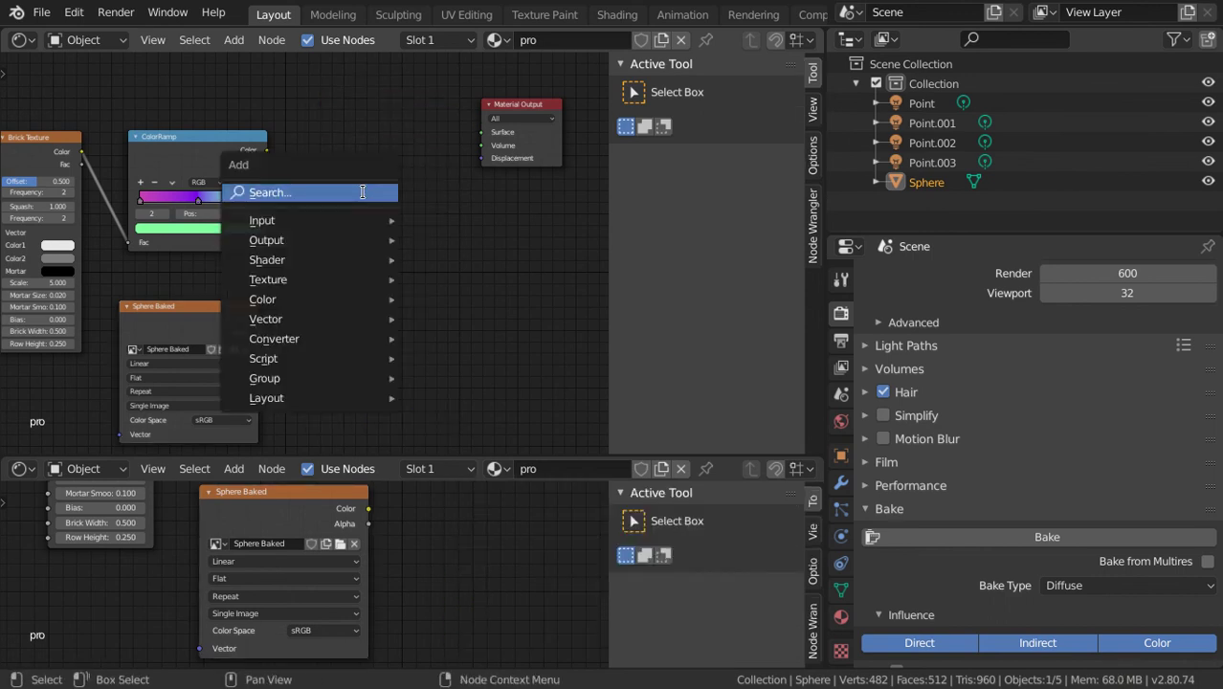
text(emis)
key(Return)
click(327, 173)
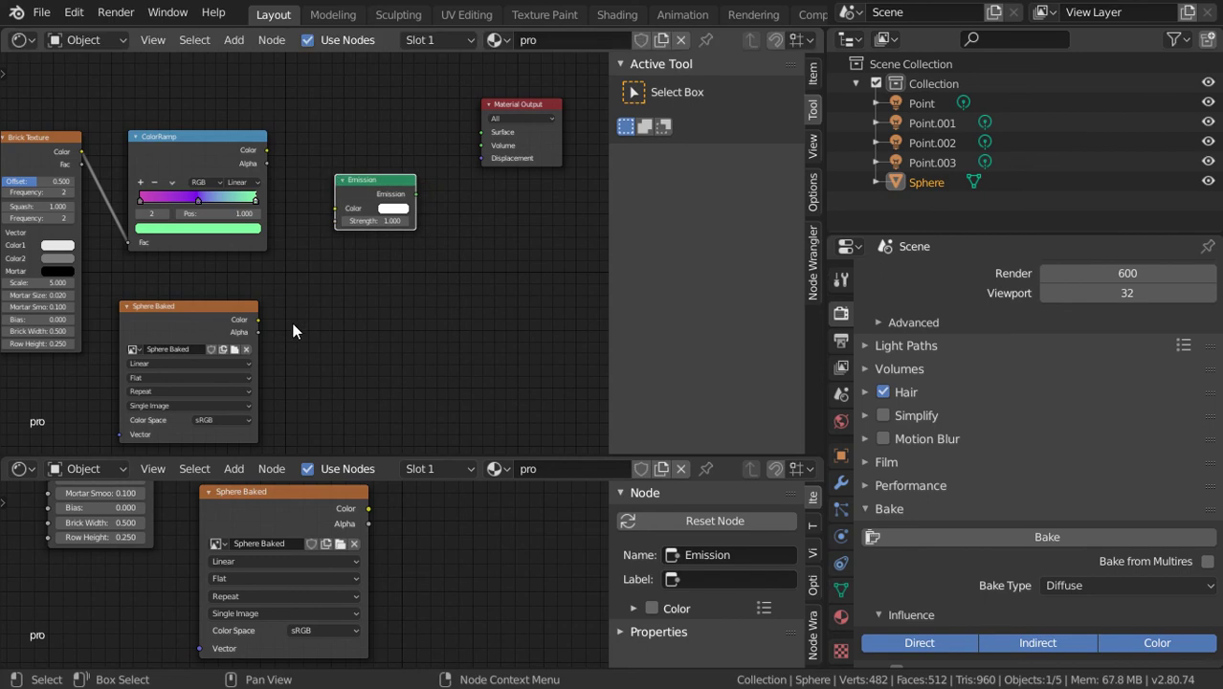
drag(258, 319, 334, 210)
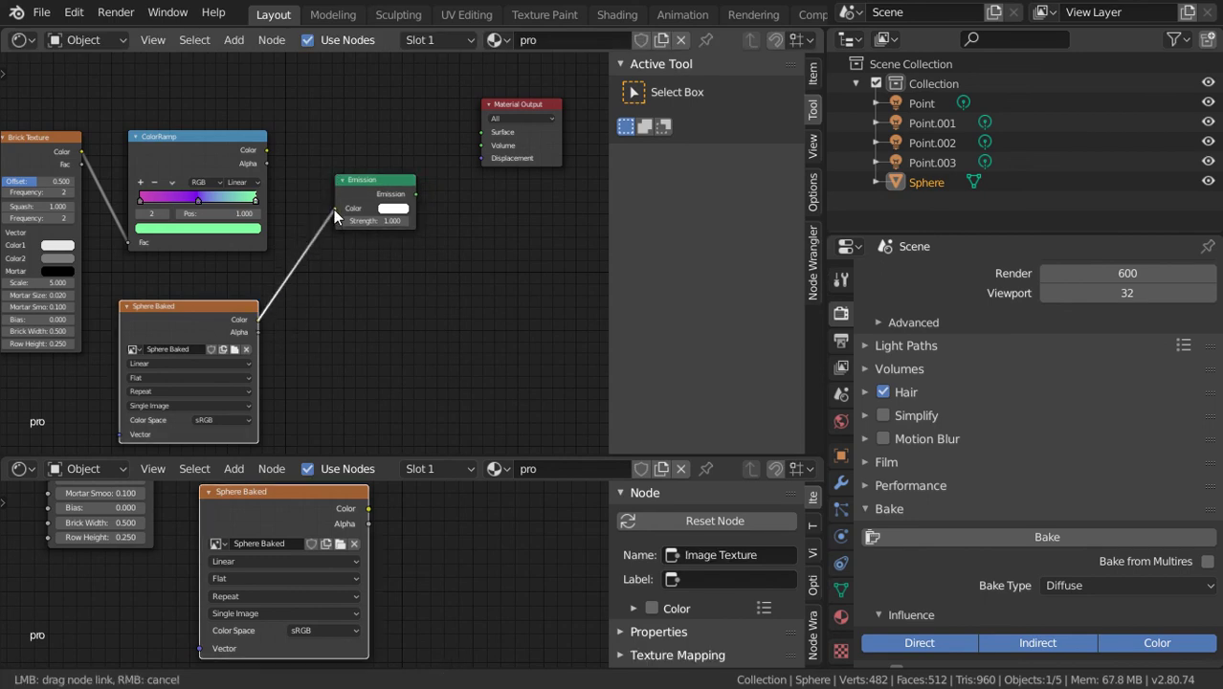
drag(414, 195, 481, 132)
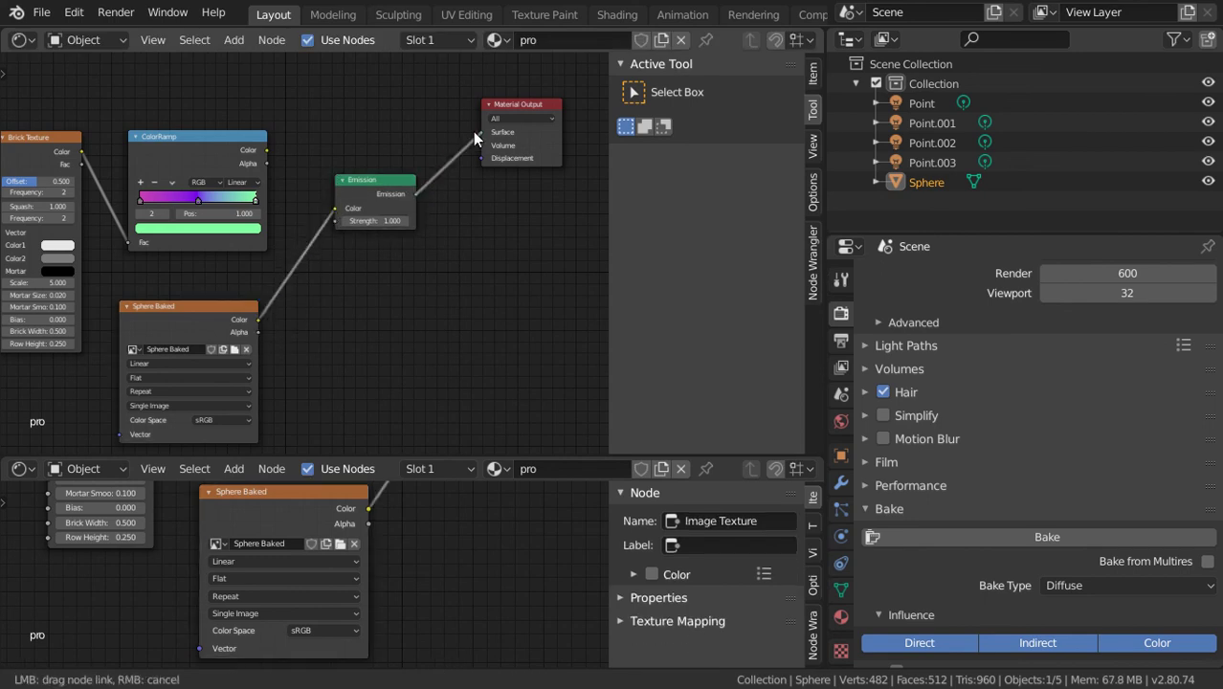
Step: Orbit and zoom around the sphere to inspect the baked purple marble from several sides
key(shift+F5)
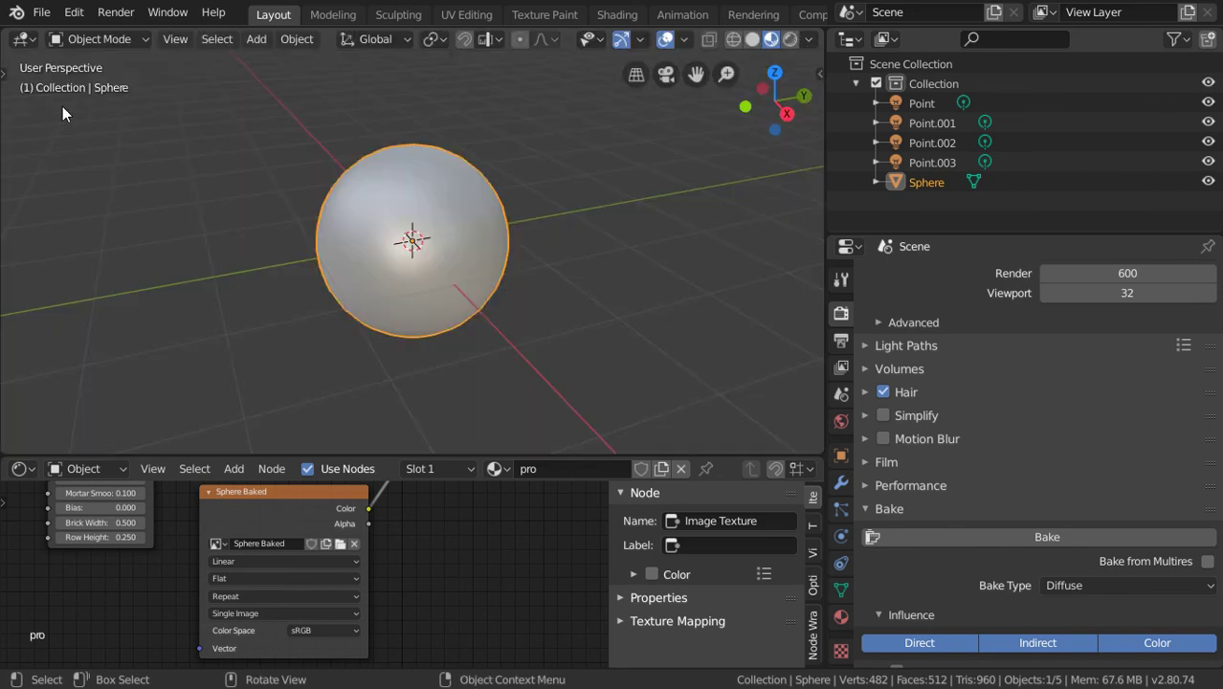
scroll(489, 259, up, 5)
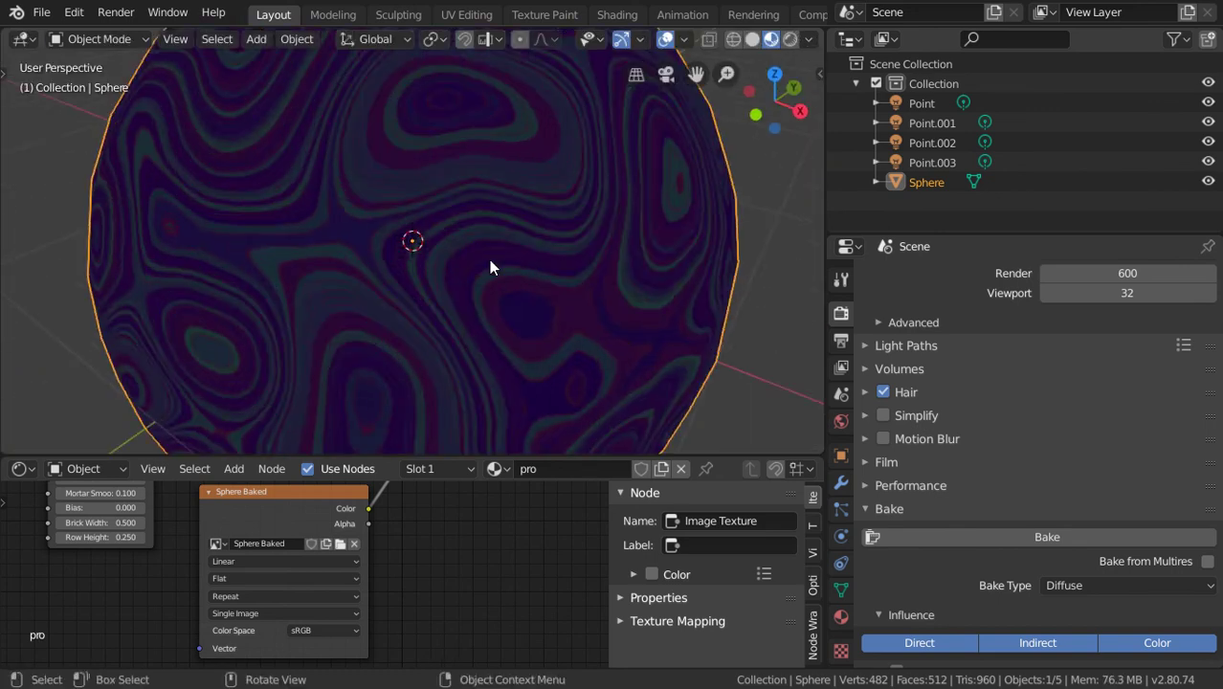
key(KP_6)
middle_drag(468, 260, 466, 230)
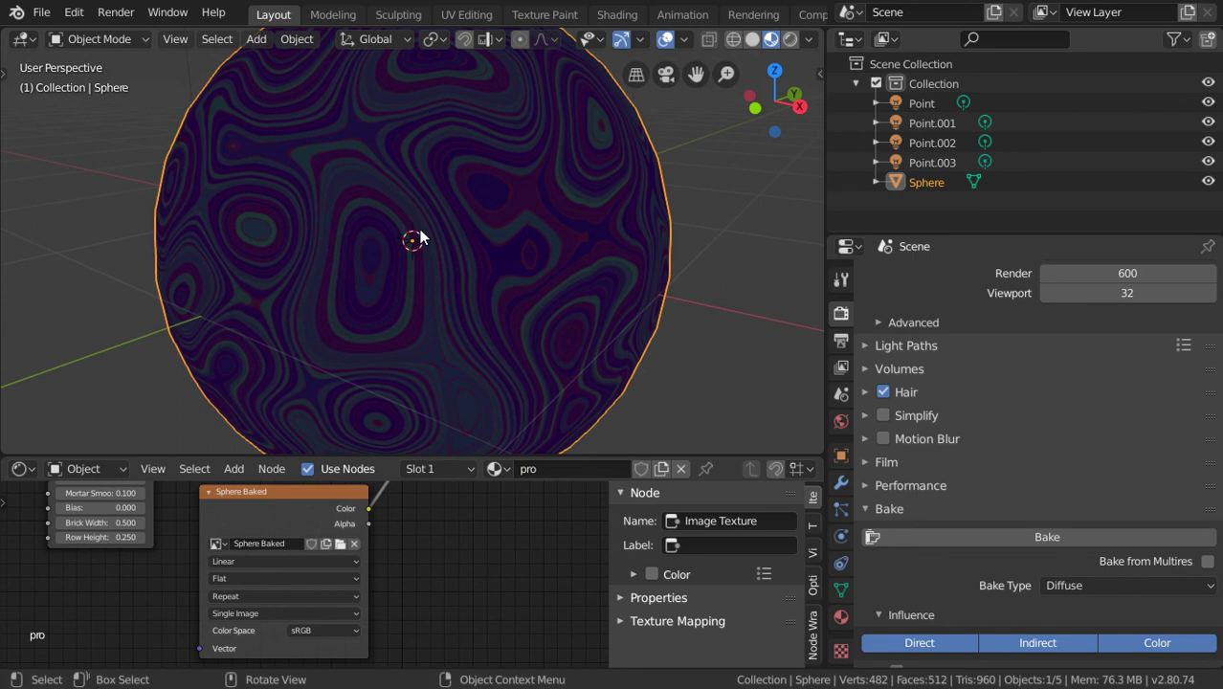
scroll(416, 240, up, 5)
middle_drag(415, 240, 459, 268)
scroll(459, 261, up, 2)
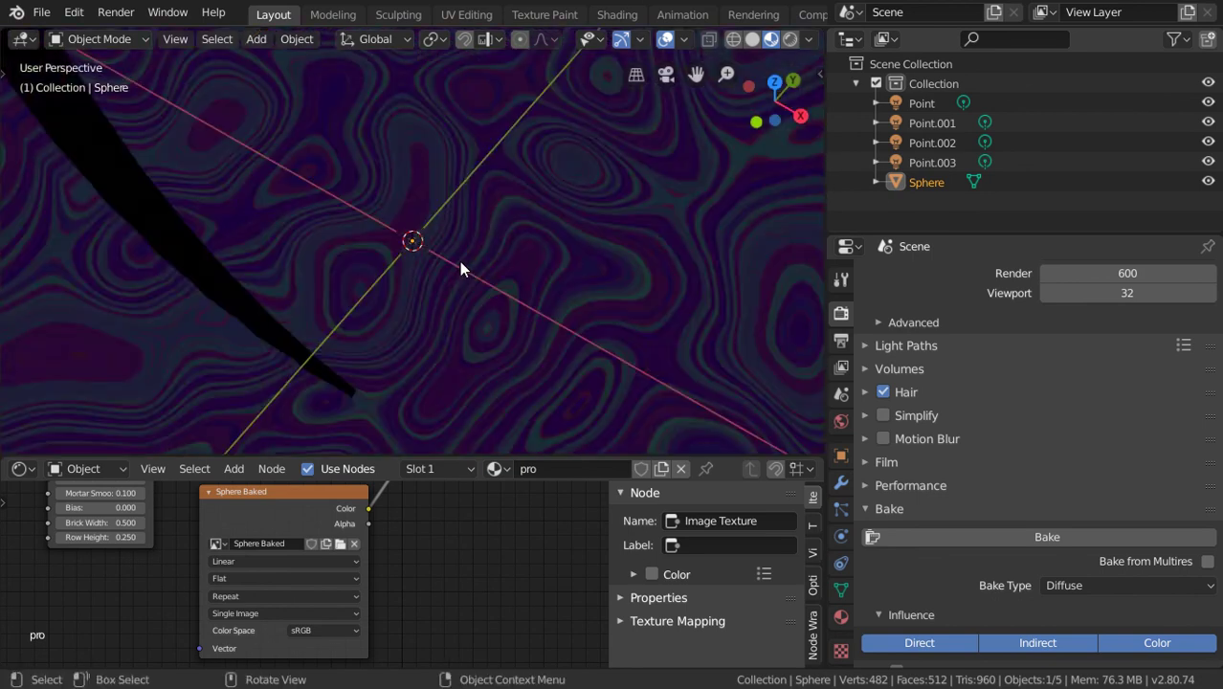
scroll(460, 261, down, 2)
scroll(342, 226, down, 2)
scroll(342, 226, down, 2)
scroll(342, 226, down, 1)
mouse_move(421, 237)
middle_down()
mouse_move(442, 237)
mouse_move(403, 206)
middle_up()
scroll(403, 206, down, 2)
mouse_move(468, 261)
middle_down()
mouse_move(605, 231)
mouse_move(581, 303)
middle_up()
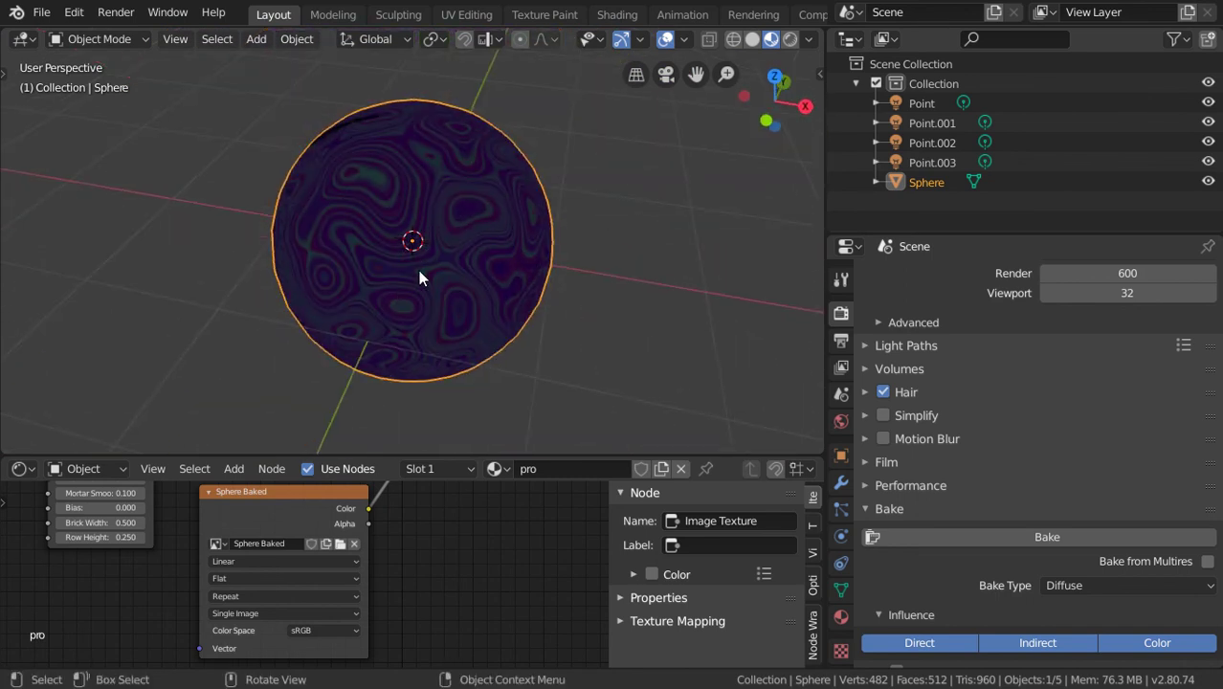